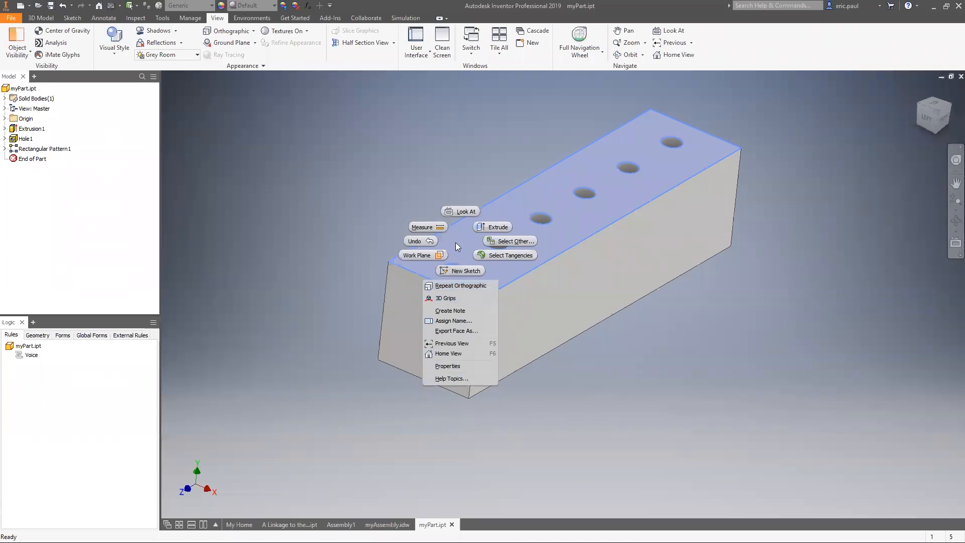
Step: Show the marking menu for the block's end face and dismiss it without choosing a command
right_click(325, 240)
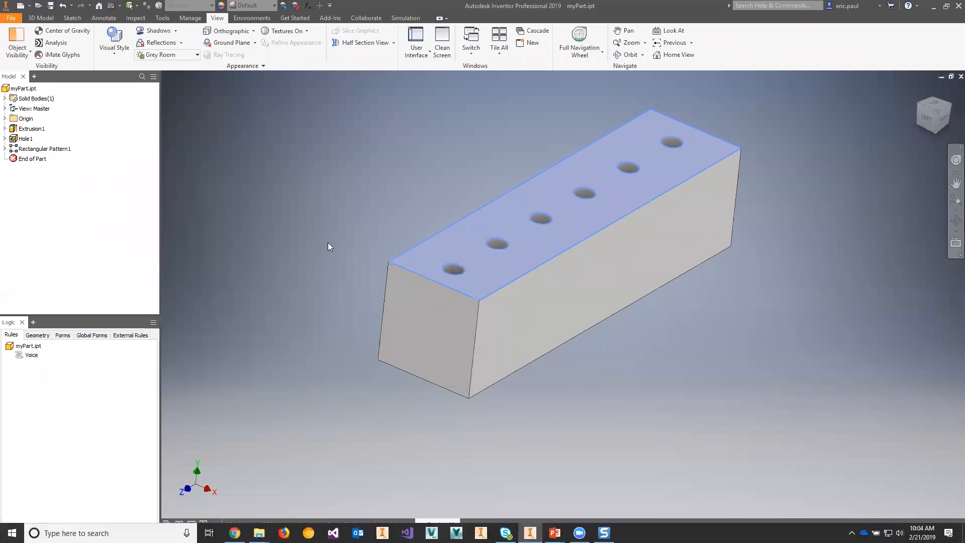
right_click(444, 335)
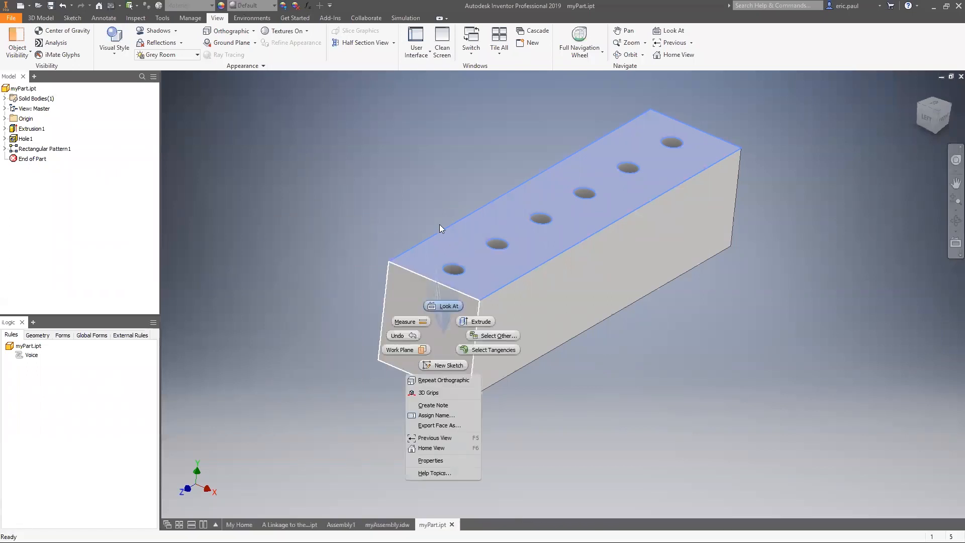
left_click(352, 242)
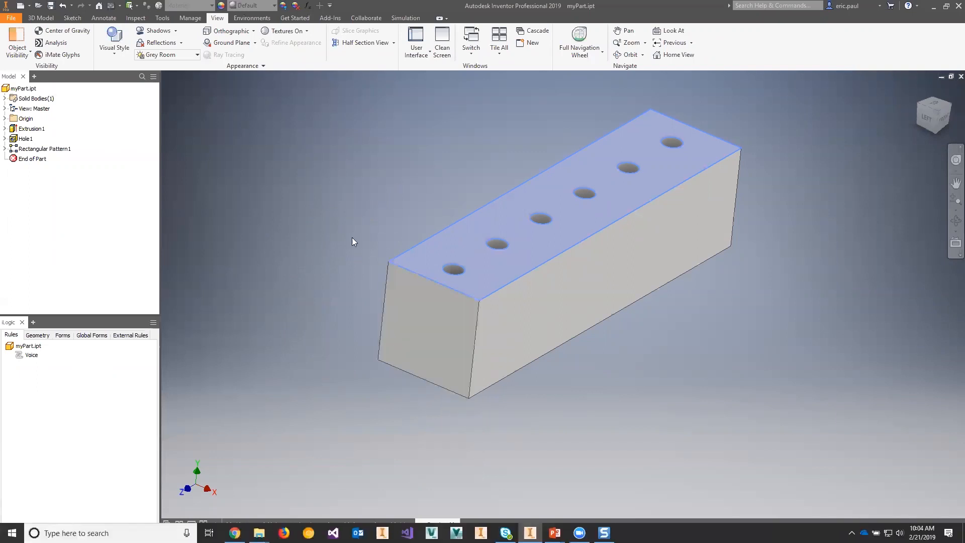
Step: Select the block's top face with the row of holes and orient the view to look straight at it
left_click(422, 244)
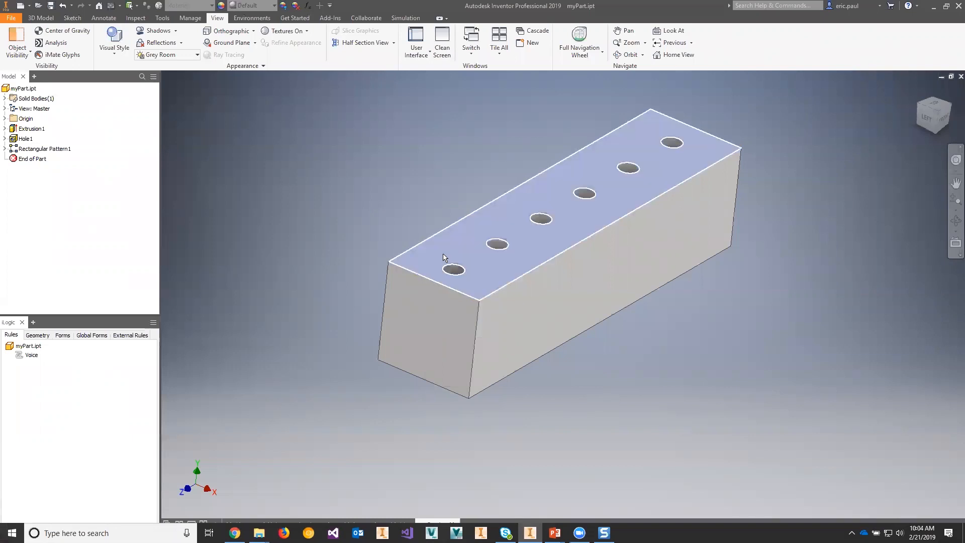
key("Page_Up")
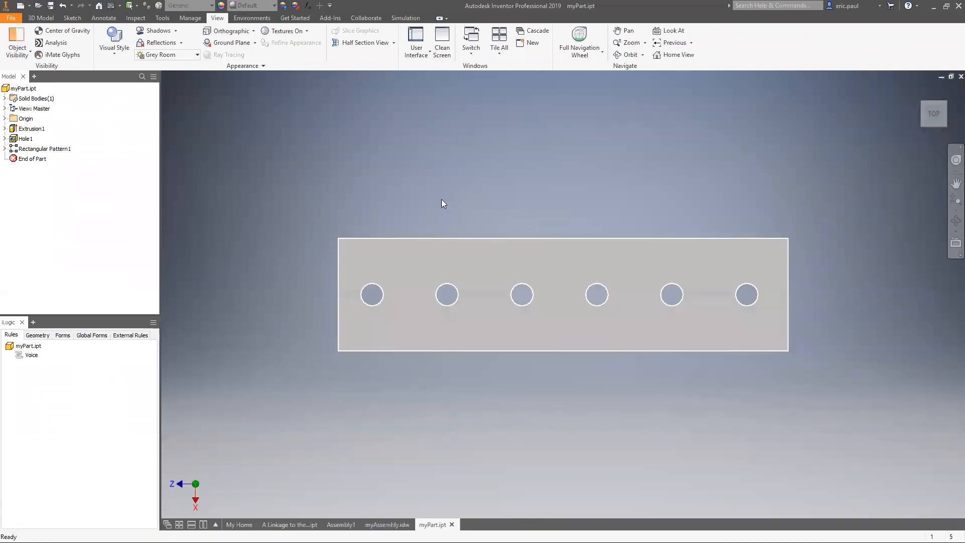
middle_click_drag(441, 216, 508, 154, "shift")
right_click_drag(444, 251, 461, 150)
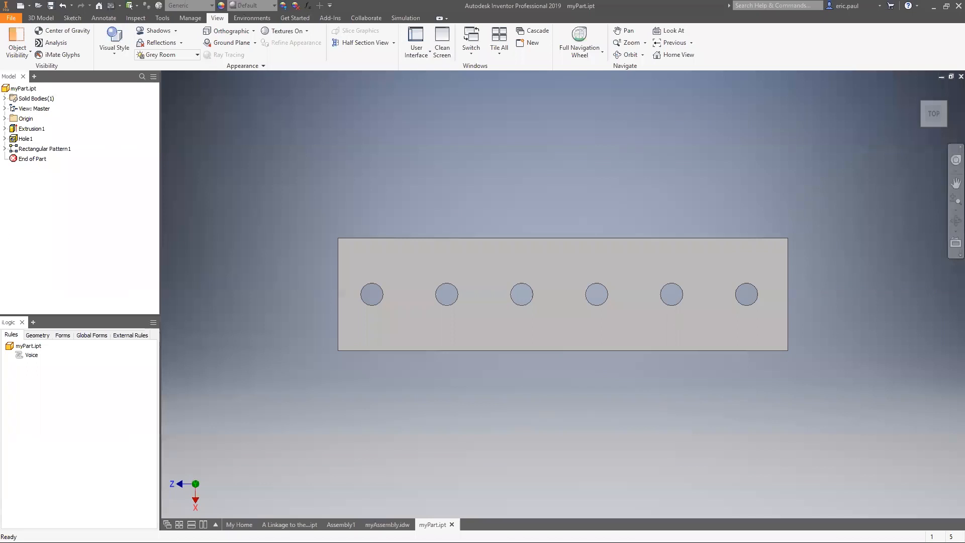
Step: Switch to the PowerPoint slide show and advance to the Marking Menu Customization slide
key("alt+Tab")
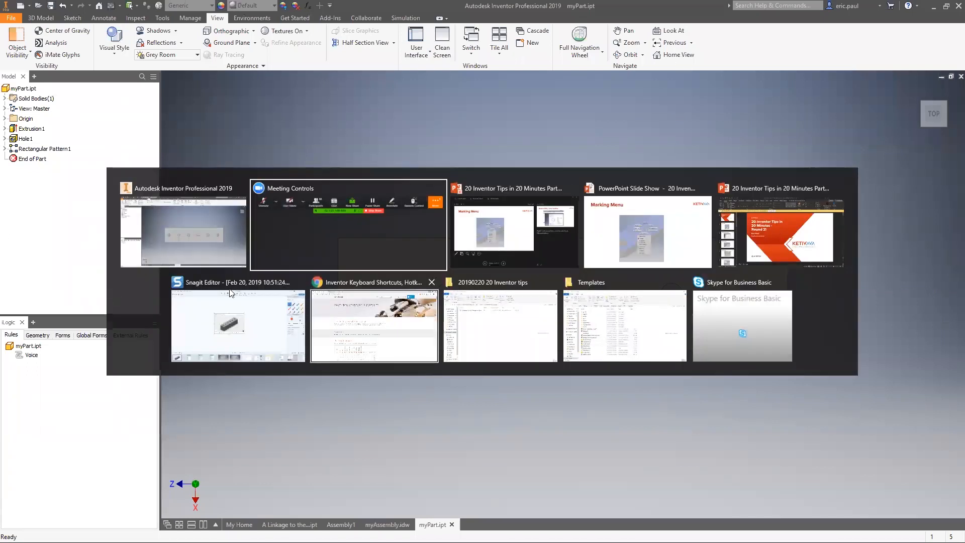
left_click(647, 231)
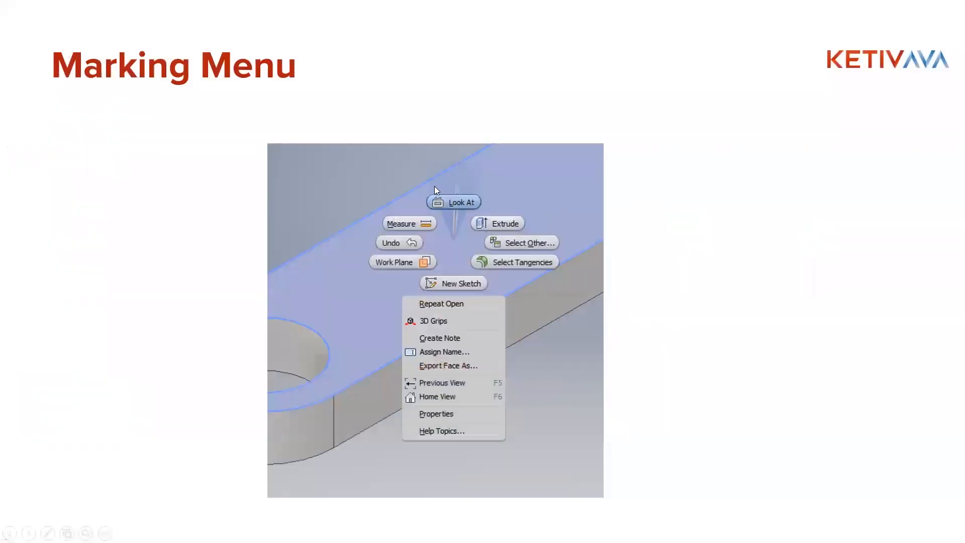
key("Right")
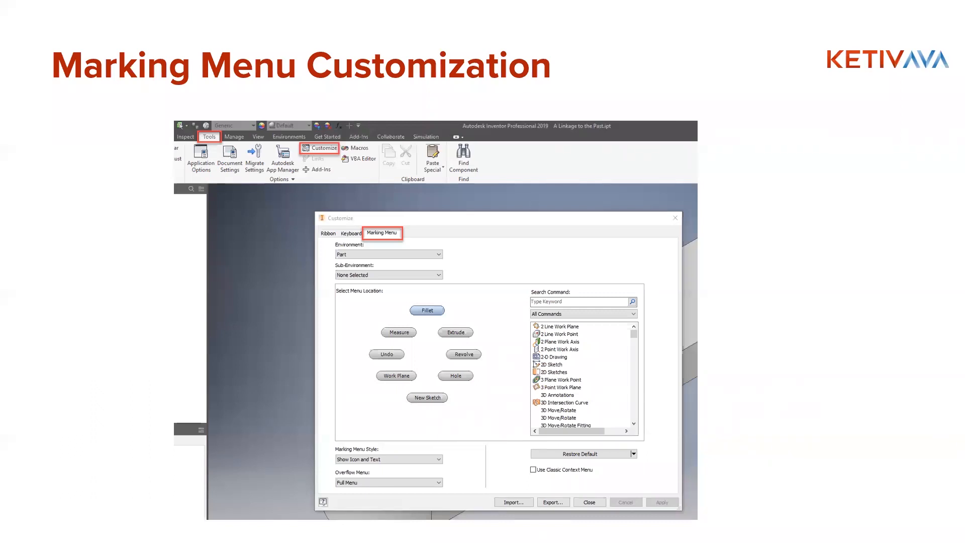
Step: Switch to Inventor, open the marking menu customization settings, and move the dialog over the middle of the model
key("alt+Tab")
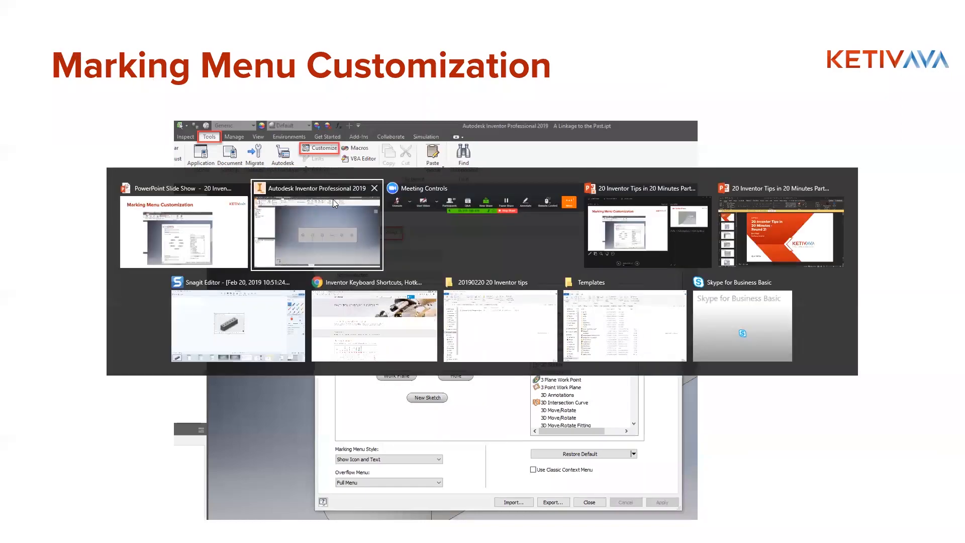
left_click(331, 212)
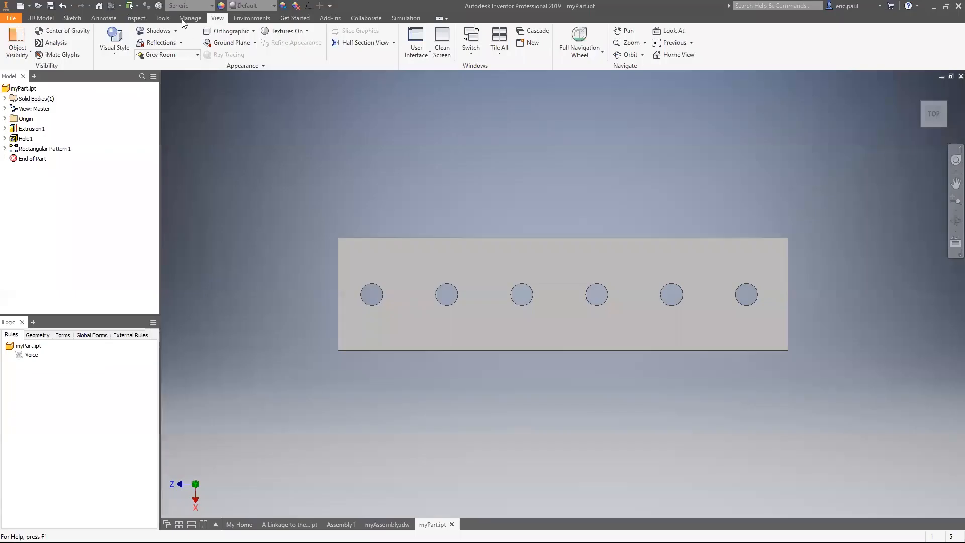
left_click(162, 18)
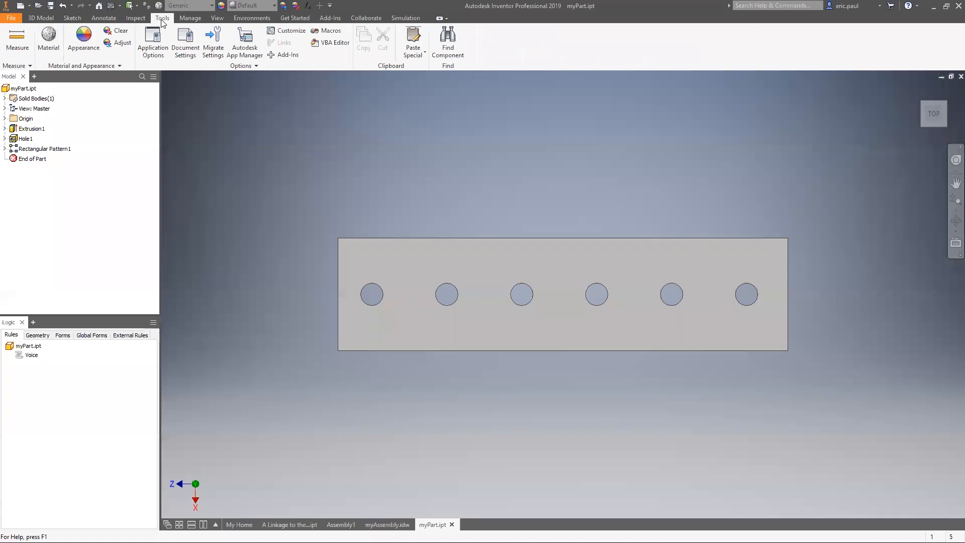
left_click(289, 31)
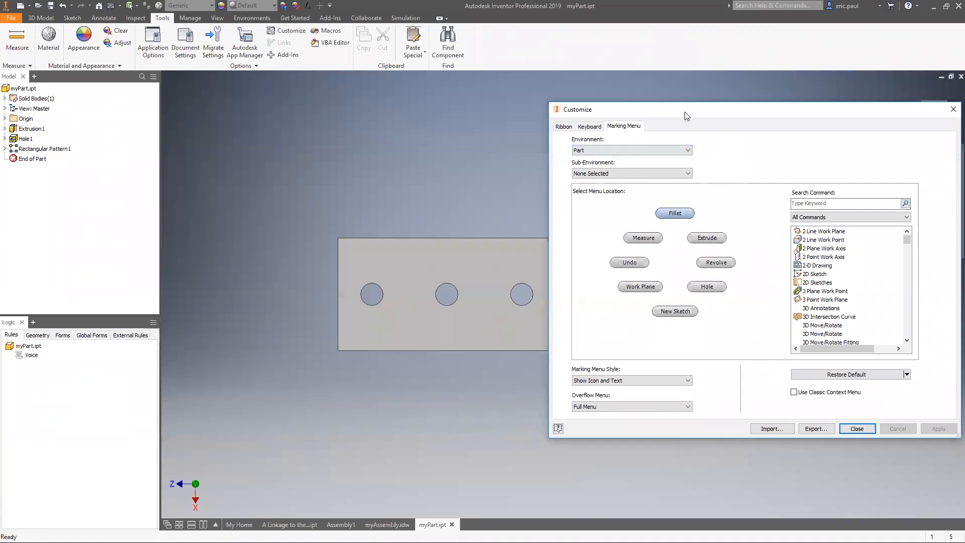
left_click_drag(687, 116, 435, 93)
Step: Examine the marking menu's available environments and the full command list for the Fillet location, then close the customization settings
left_click(366, 128)
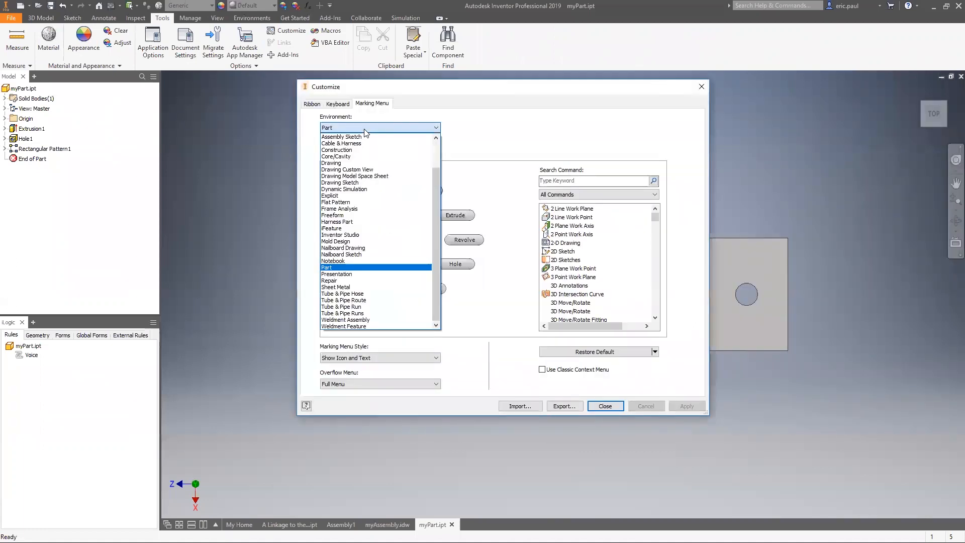
left_click_drag(437, 206, 436, 178)
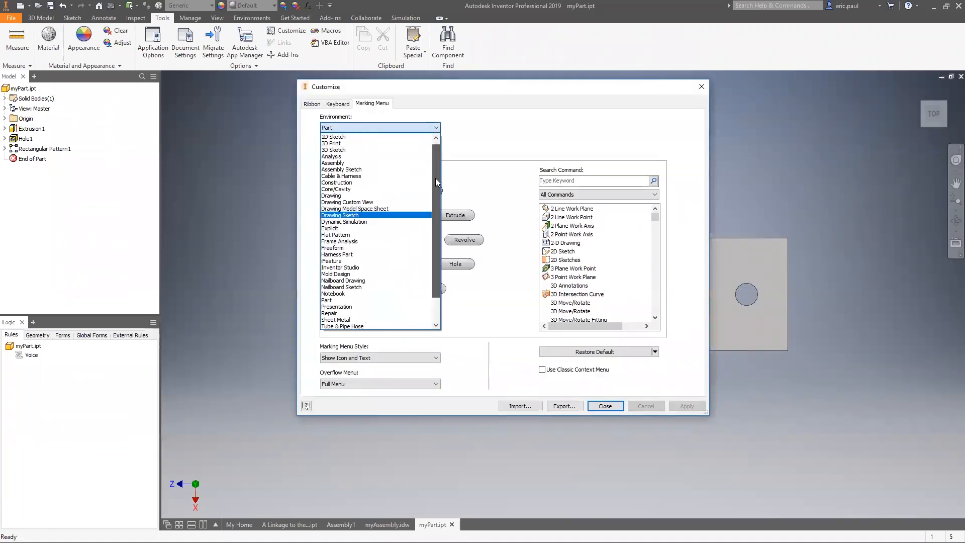
left_click(468, 130)
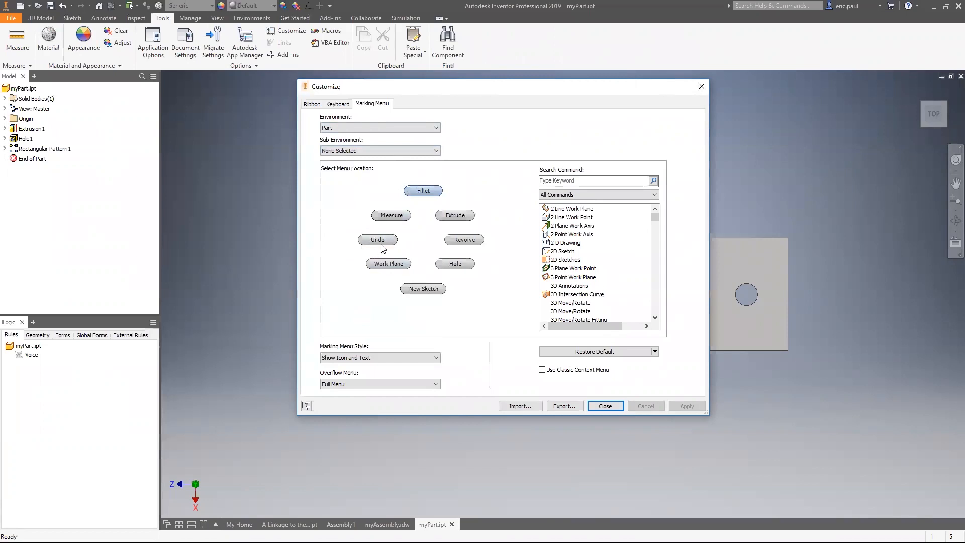
left_click(435, 191)
left_click_drag(655, 217, 654, 316)
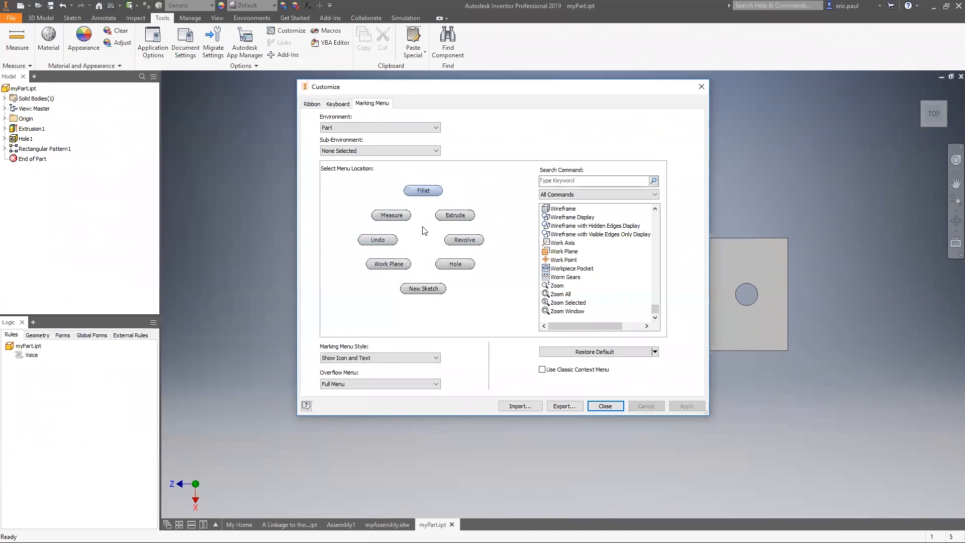
left_click(700, 88)
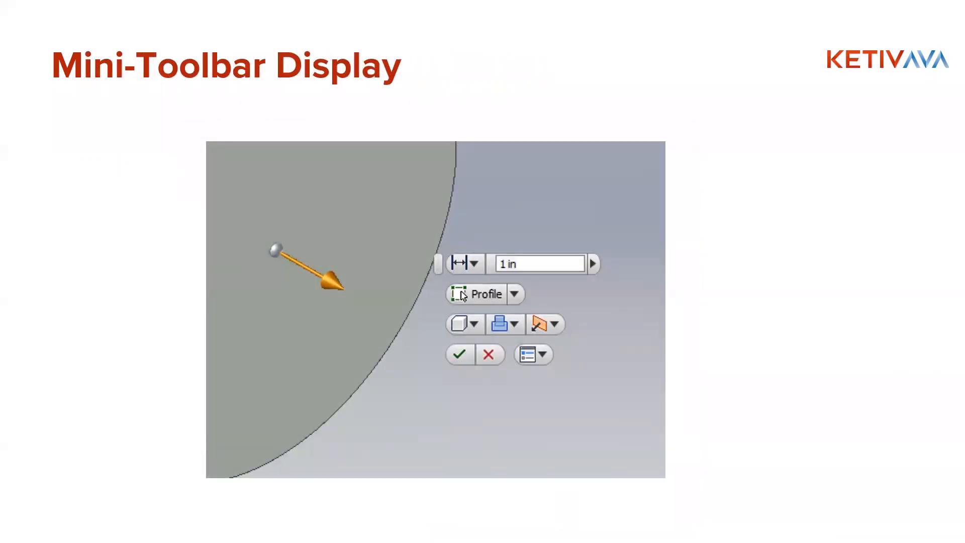
Step: Switch to Inventor and open Extrusion1 for editing to examine its Extrude dialog, closing it without changes
key("alt+Tab")
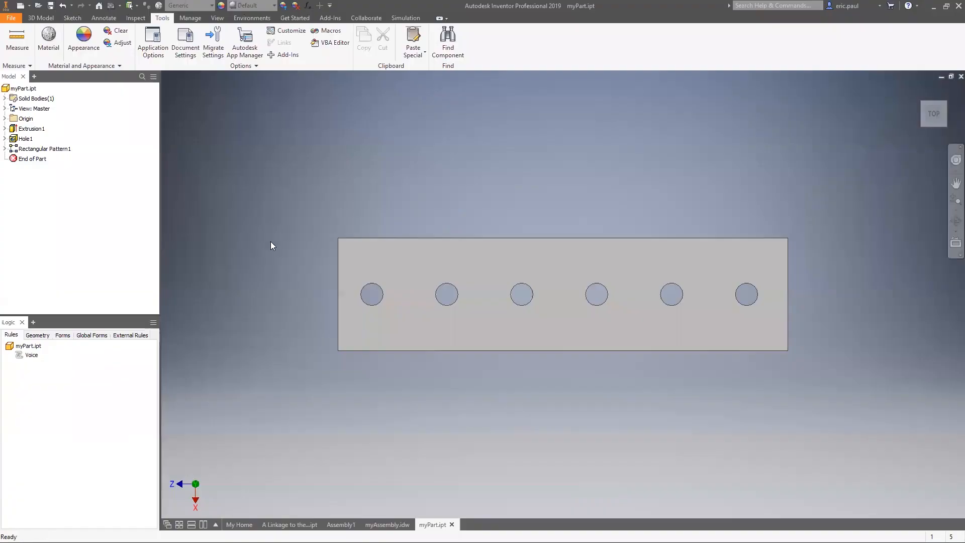
middle_click_drag(270, 241, 300, 202, "shift")
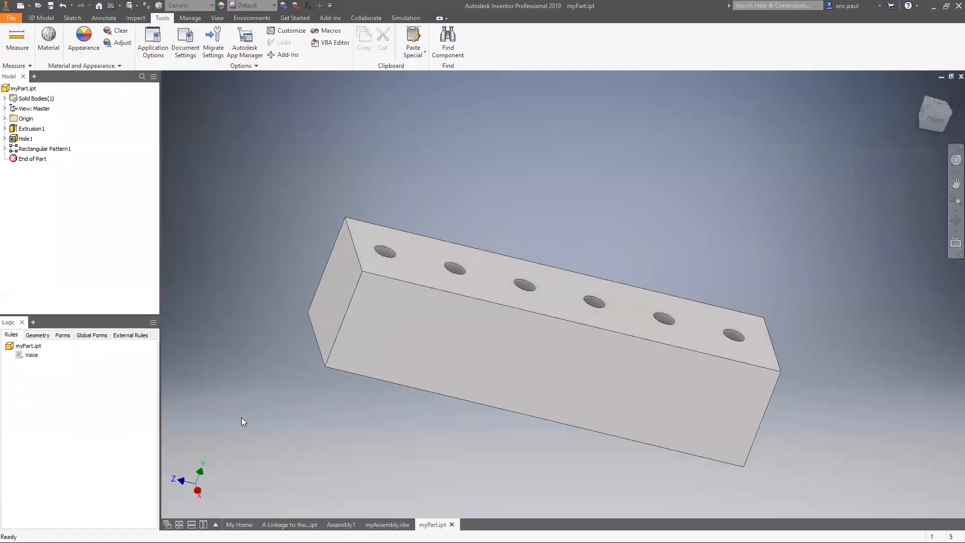
left_click(41, 17)
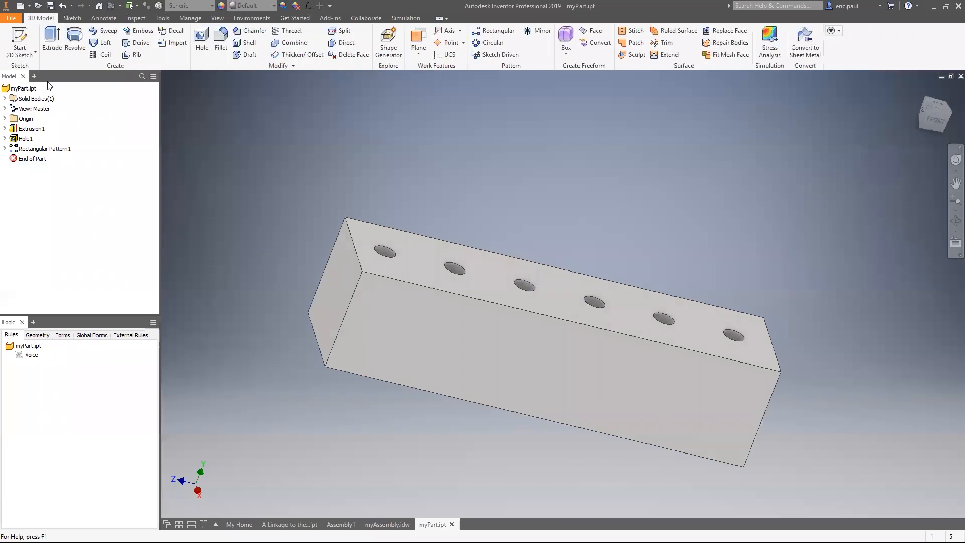
left_click(56, 44)
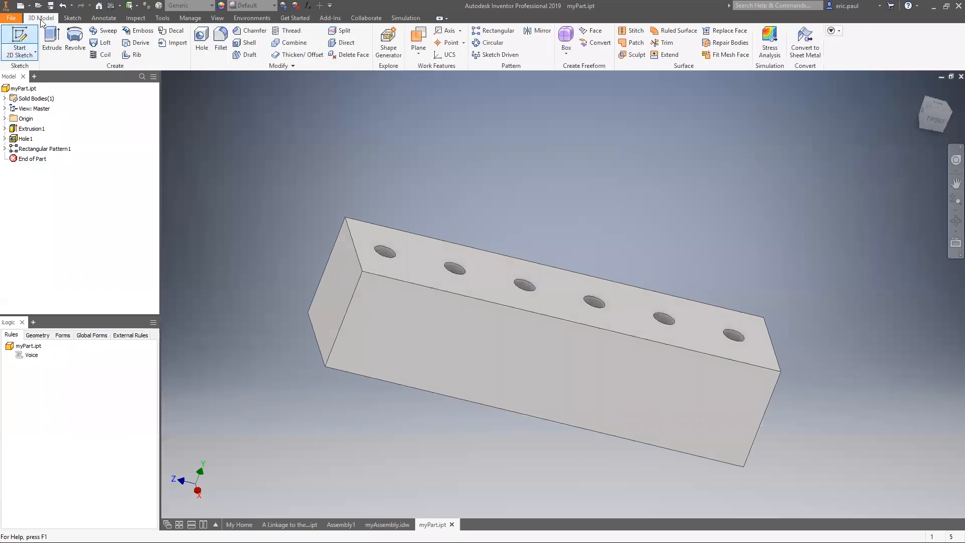
left_click(36, 129)
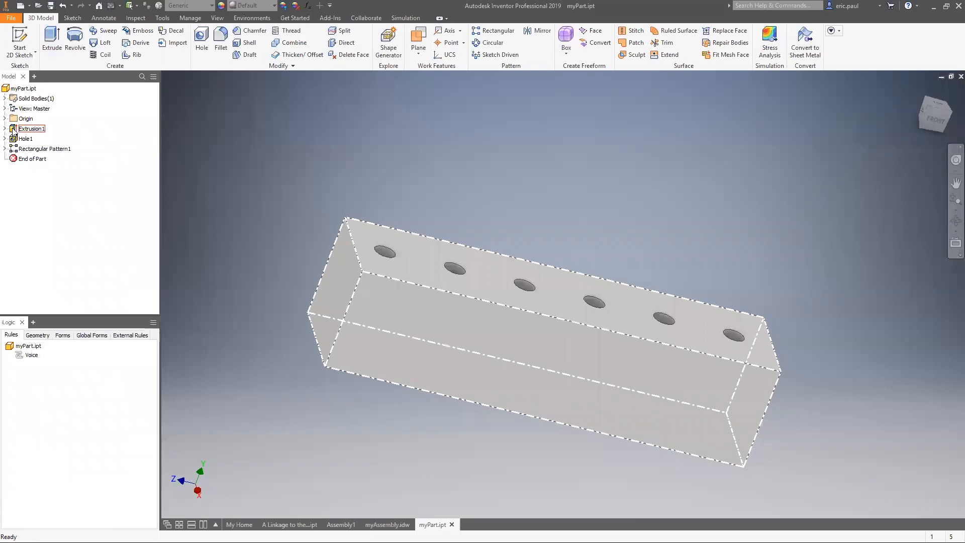
double_click(13, 129)
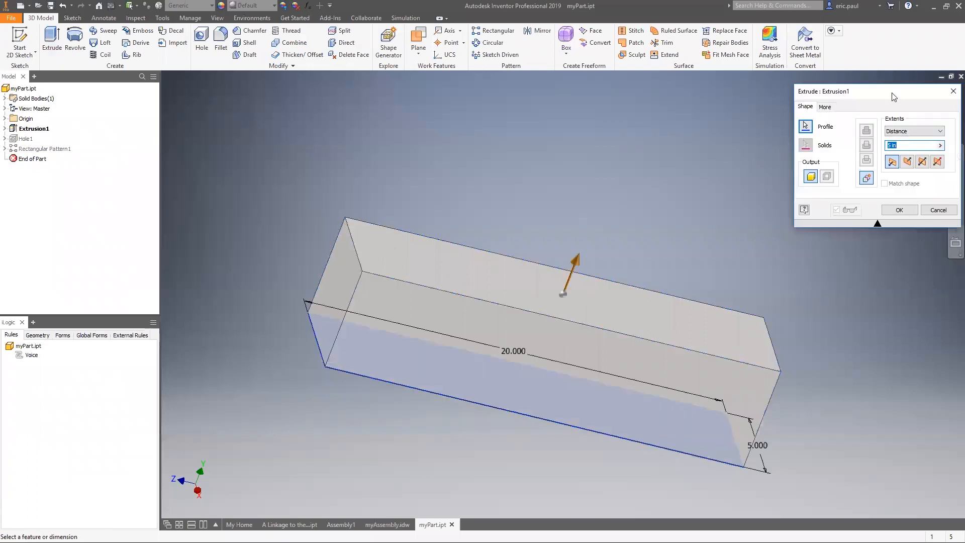
left_click_drag(893, 97, 266, 84)
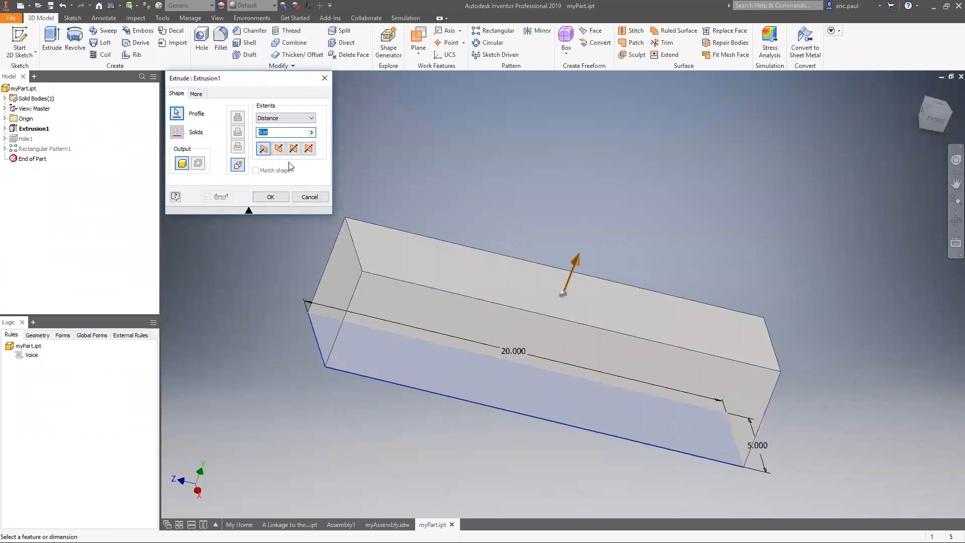
left_click(325, 78)
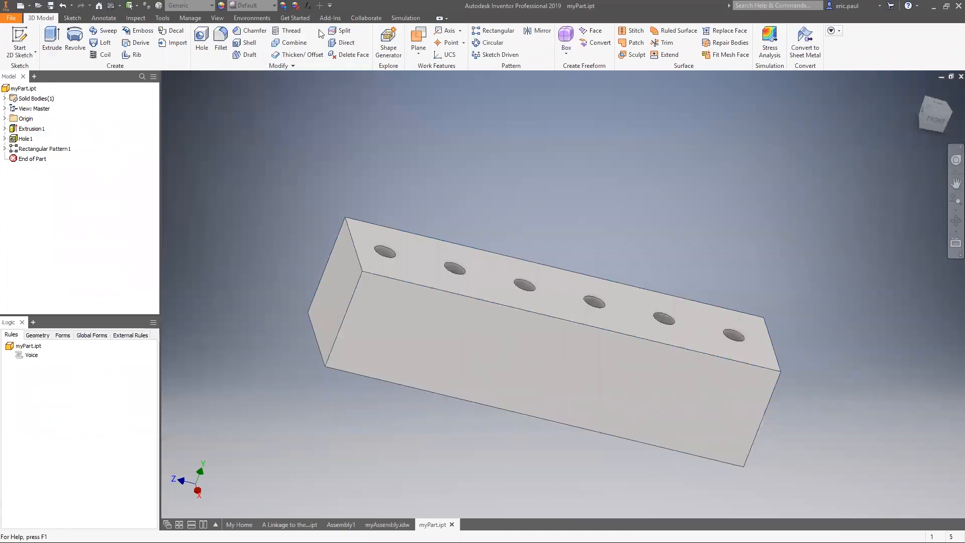
Step: Turn on the Mini-Toolbar display in the user interface settings
left_click(221, 19)
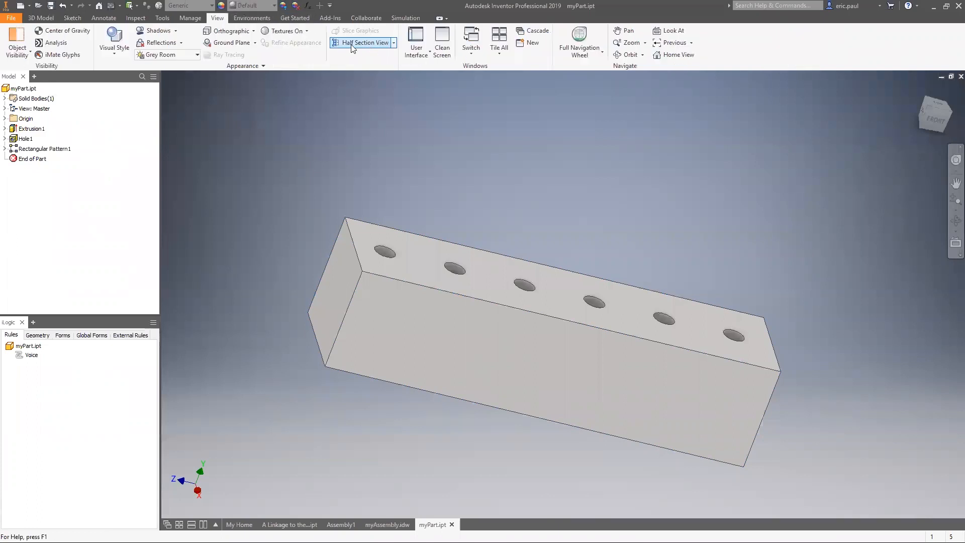
left_click(426, 58)
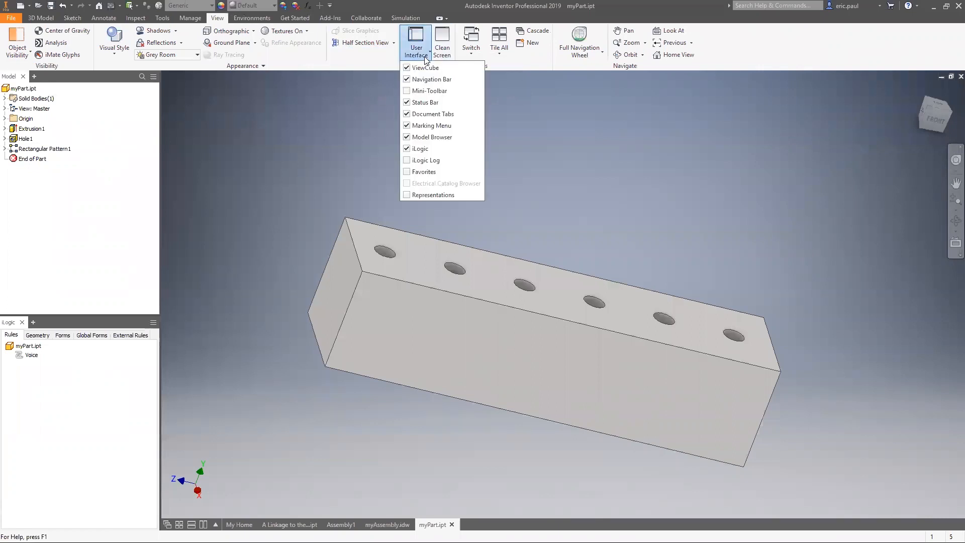
left_click(408, 93)
left_click(312, 113)
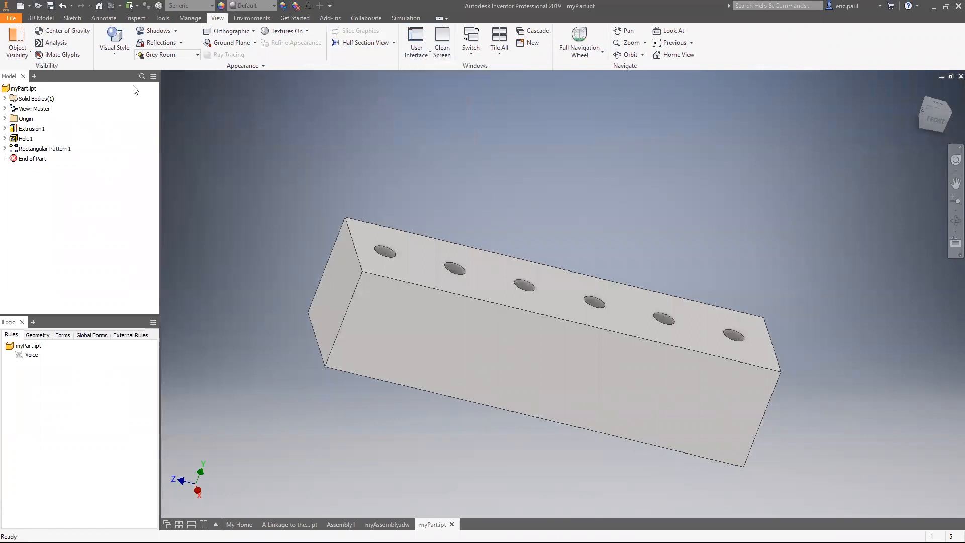
Step: Open Extrusion1 for editing, show the mini-toolbar's options, and reposition the mini-toolbar beneath the collapsed Extrude dialog
right_click(31, 128)
key("Escape")
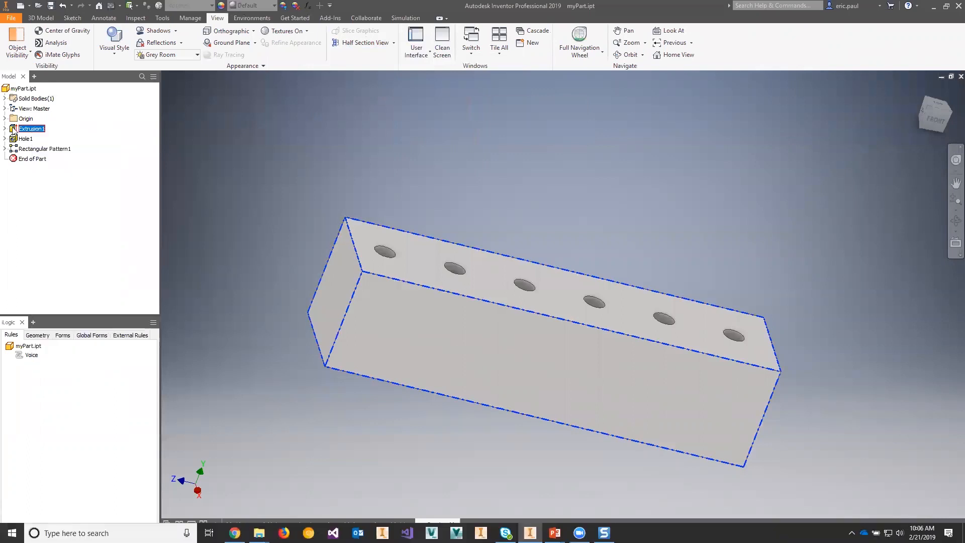
left_click(96, 202)
left_click(14, 129)
double_click(14, 128)
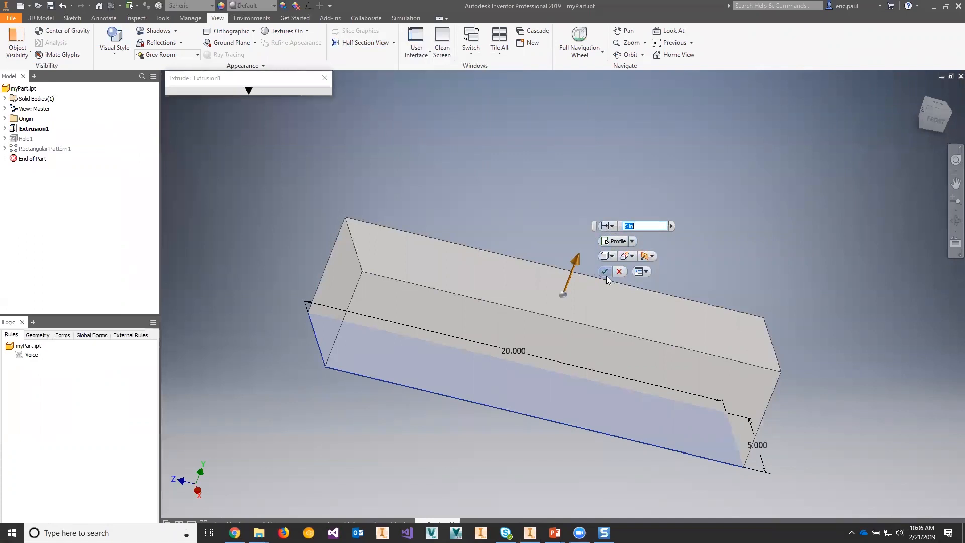
left_click(644, 270)
left_click_drag(591, 227, 170, 144)
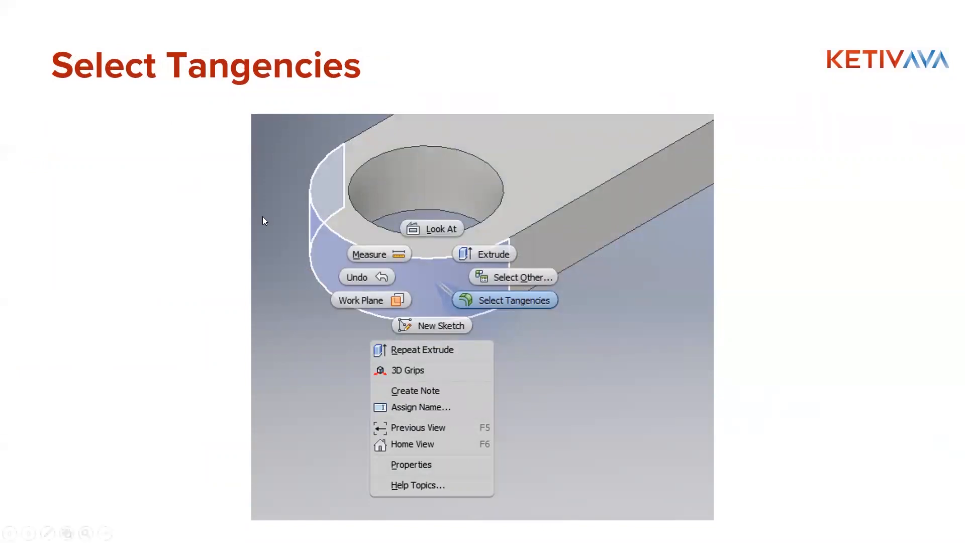
Step: Return to Inventor, cancel the Extrusion1 edit, and switch to the Assembly1 document
key("alt+Tab")
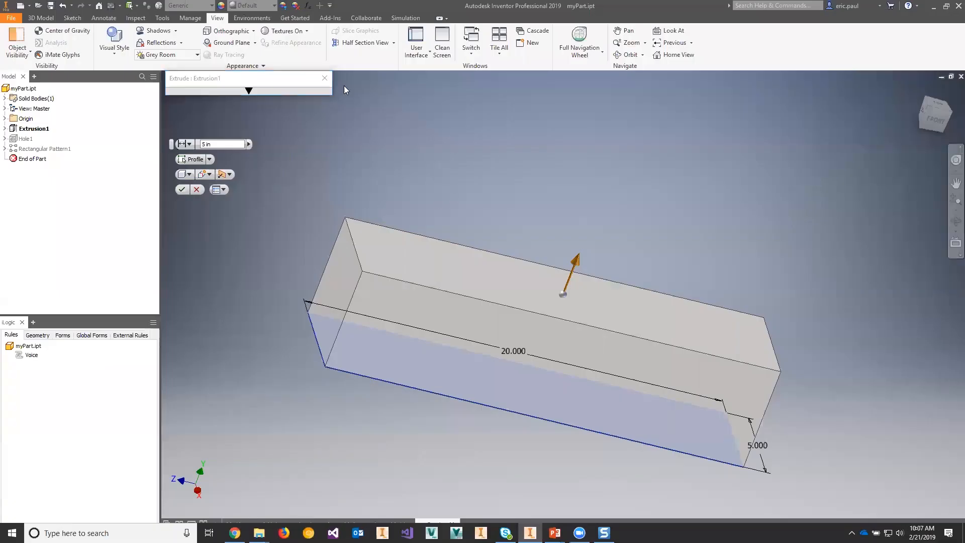
left_click(324, 79)
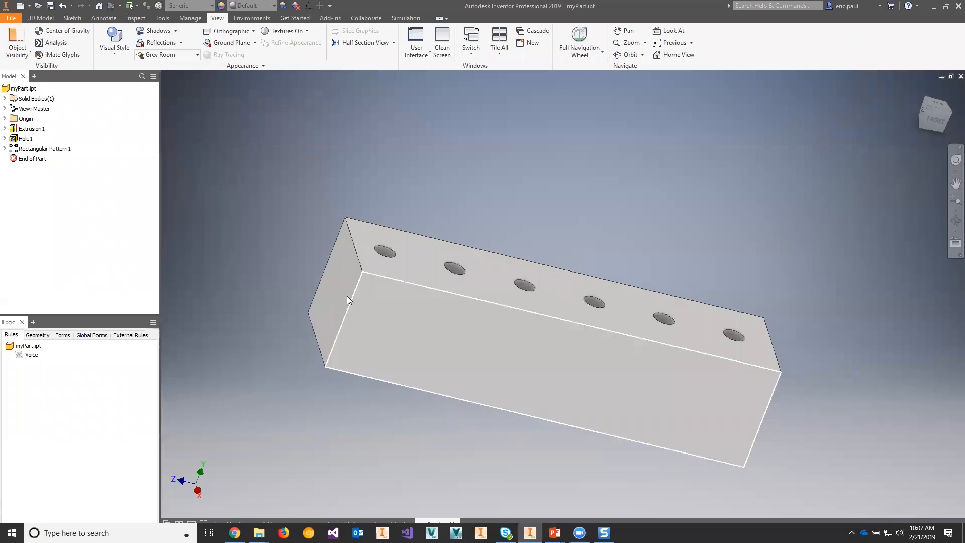
left_click(396, 518)
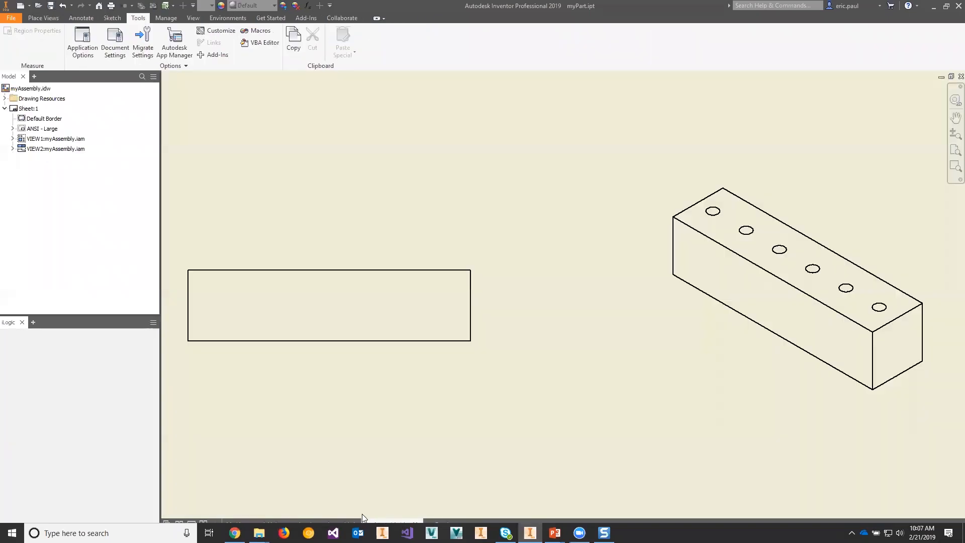
left_click(330, 519)
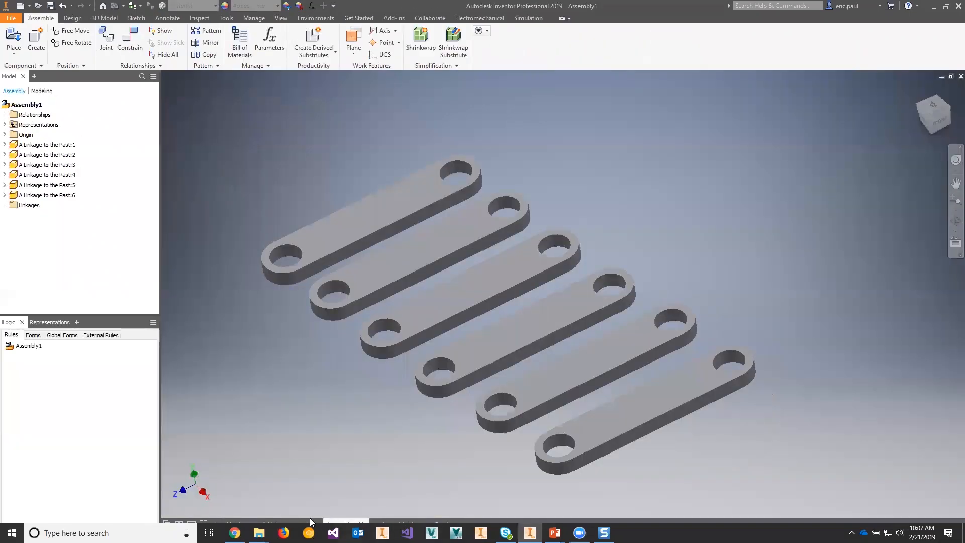
Step: Switch to the A Linkage to the Past part and select its rounded end face plus the adjoining long side face individually
left_click(305, 520)
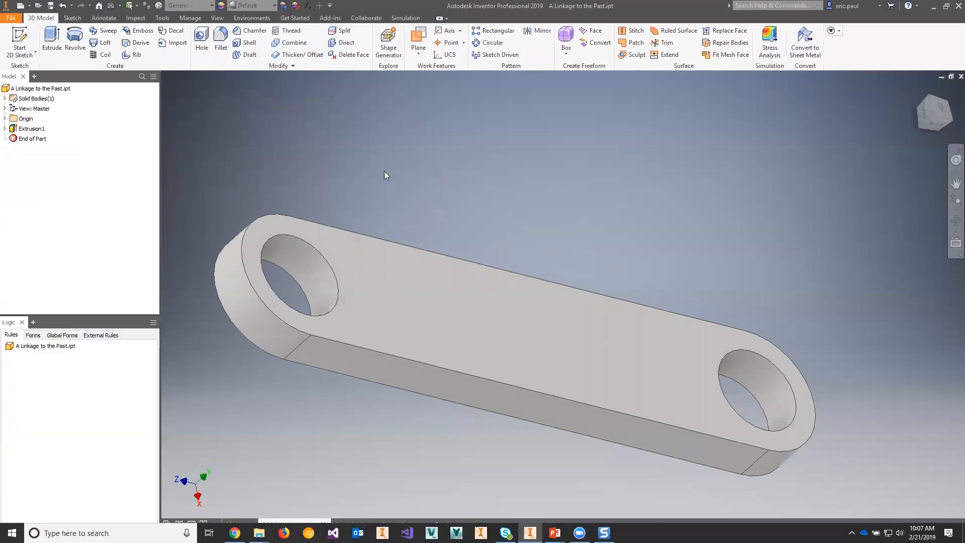
left_click(232, 294)
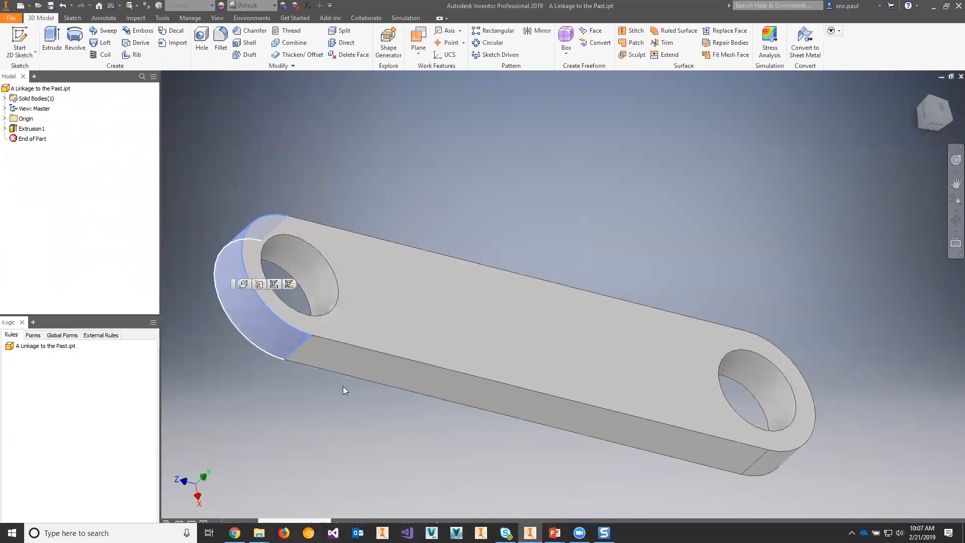
left_click(406, 375, "ctrl")
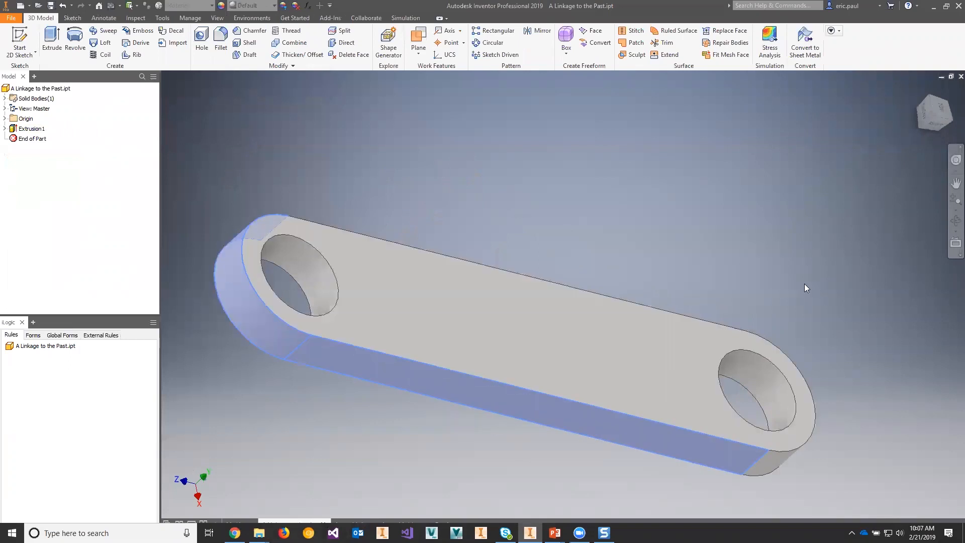
Step: Clear the face selection, and use Select Tangencies on the rounded end face to pick all faces tangent to it
middle_click_drag(785, 291, 759, 261, "shift")
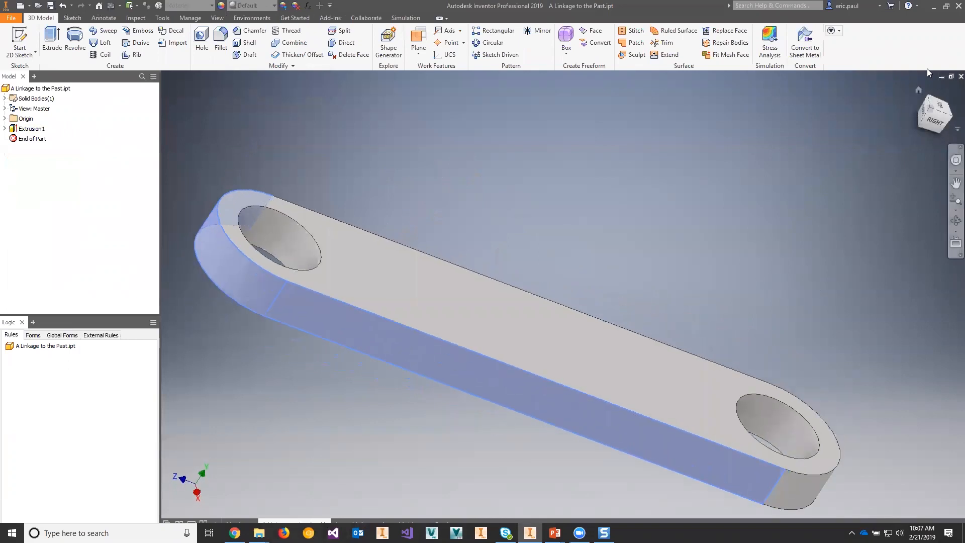
left_click(930, 103)
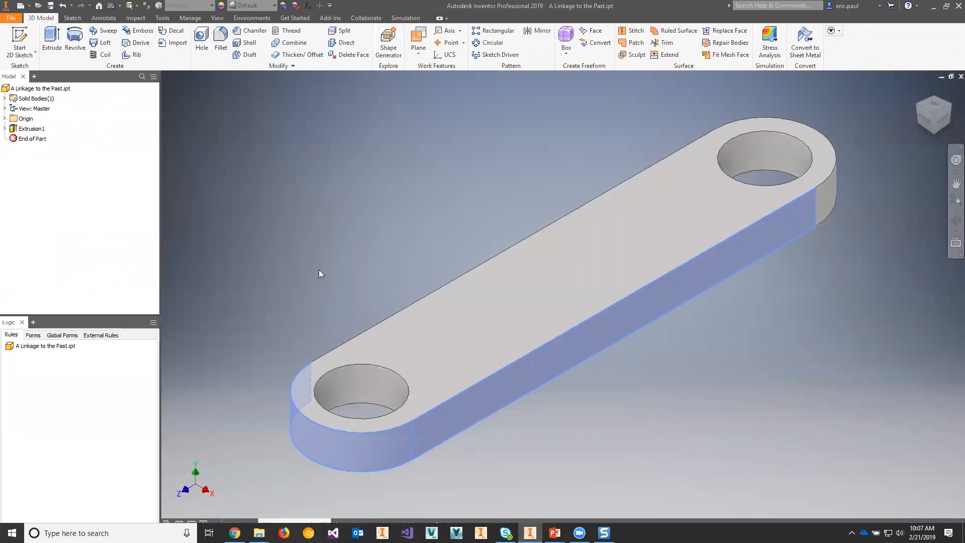
left_click(325, 240)
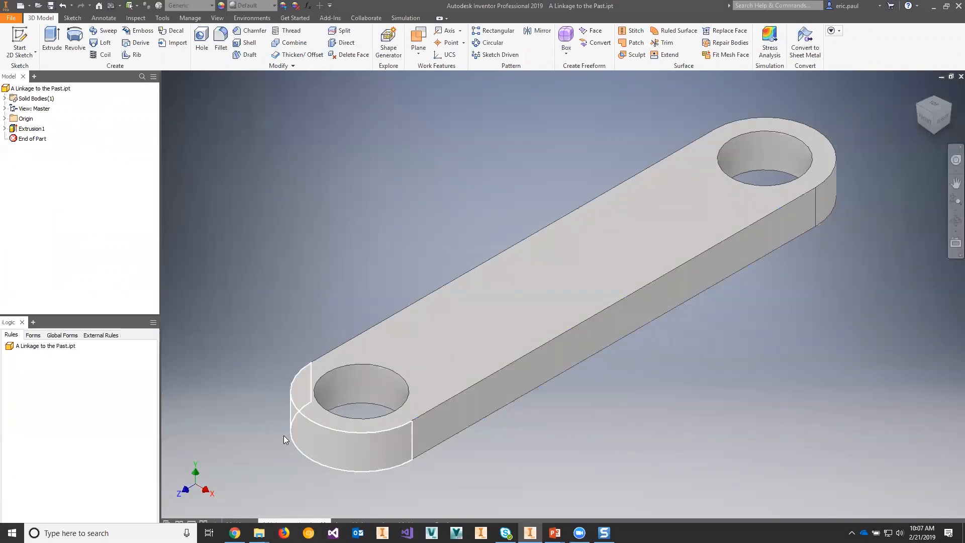
right_click(328, 441)
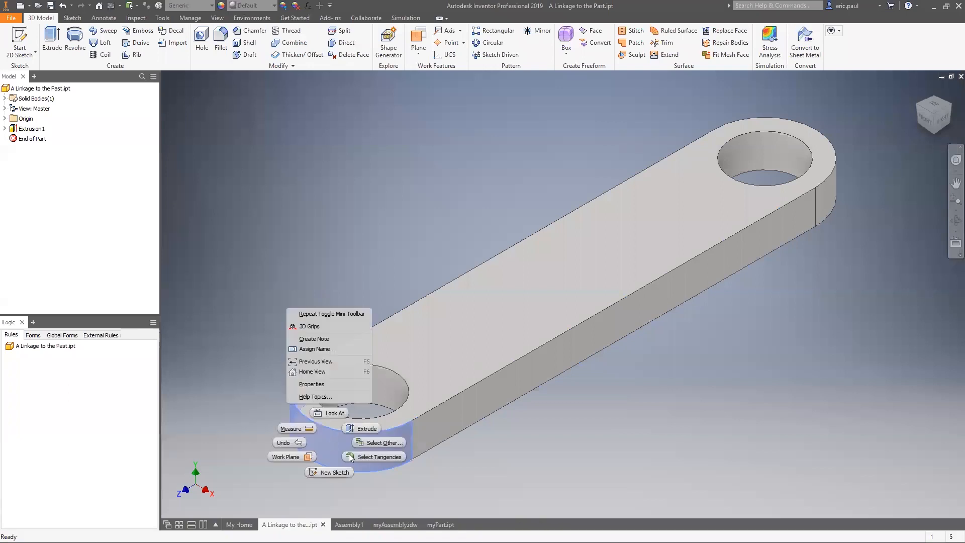
left_click(375, 456)
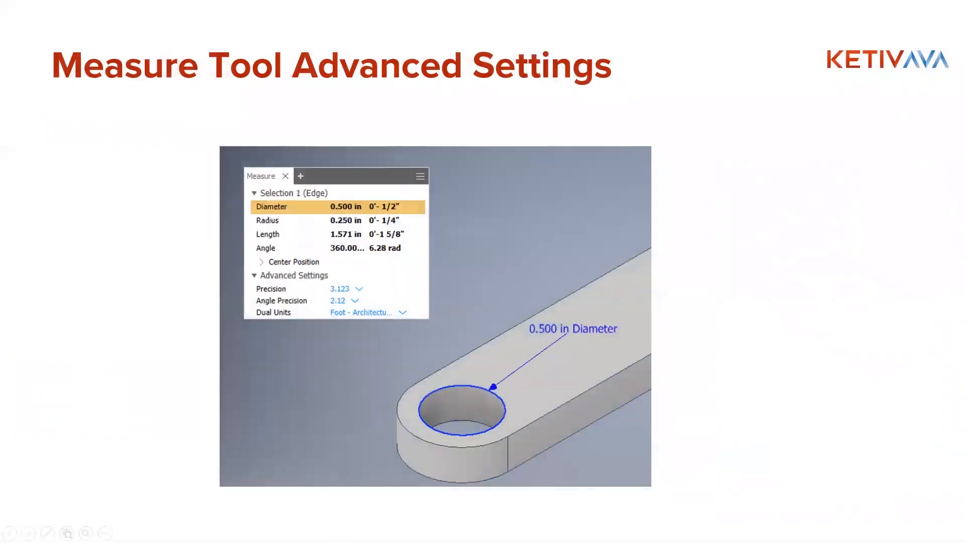
Step: Return to Inventor and measure the top circular edge of the near hole
key("alt+Tab")
key("alt+Tab")
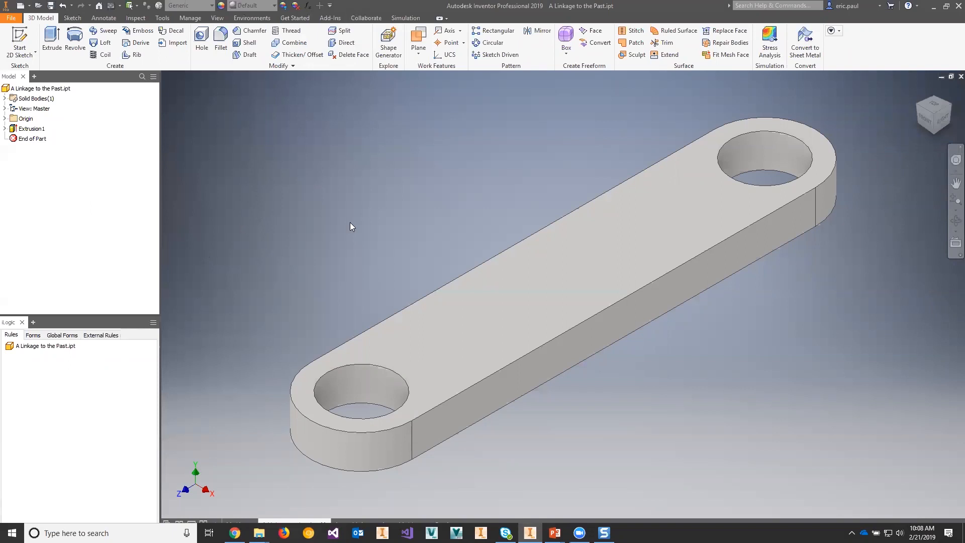
key("m")
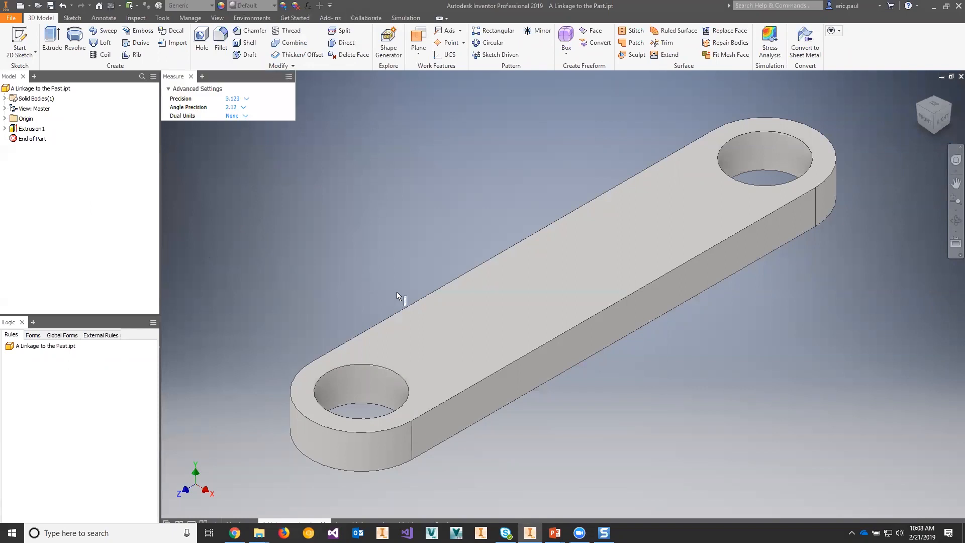
left_click(387, 371)
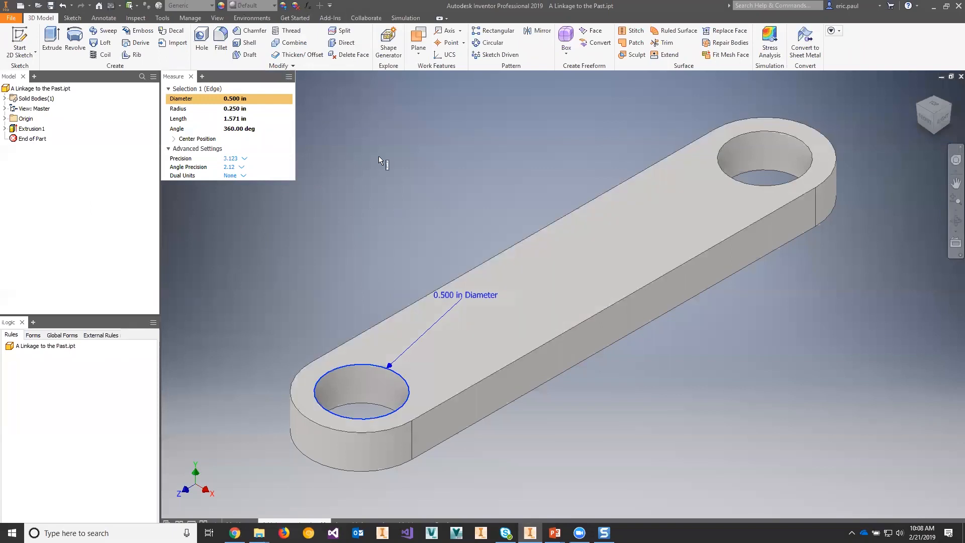
Step: Examine the Precision and Angle Precision options in the Measure tool's Advanced Settings
left_click(170, 148)
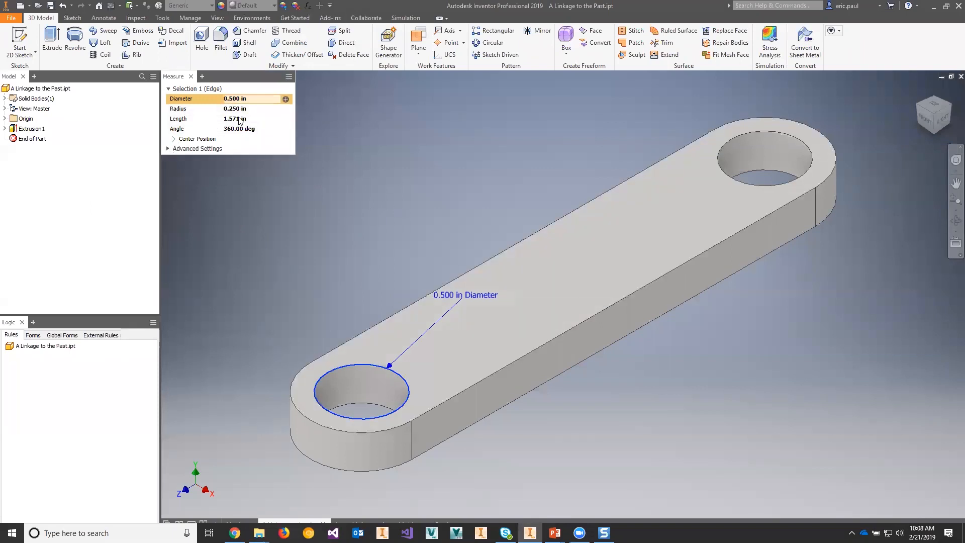
left_click(168, 149)
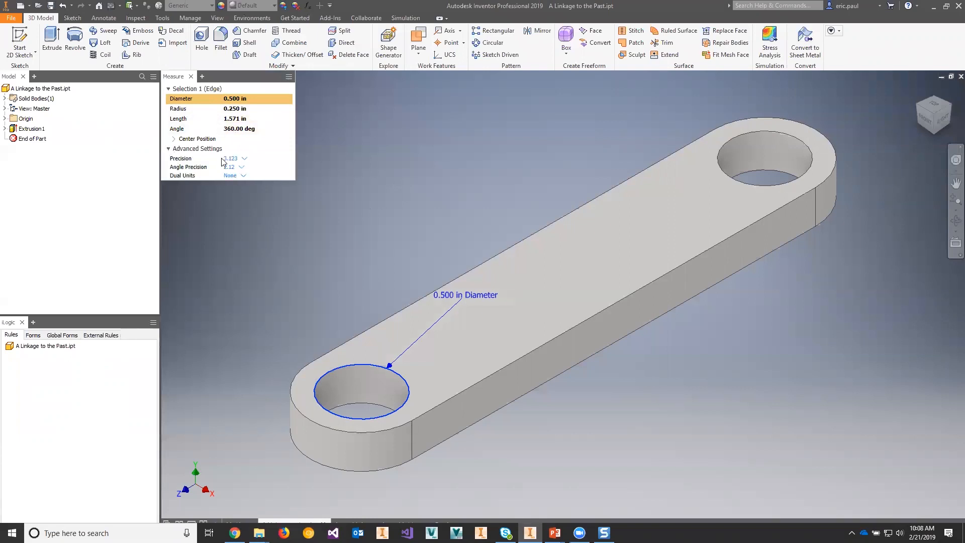
left_click(244, 160)
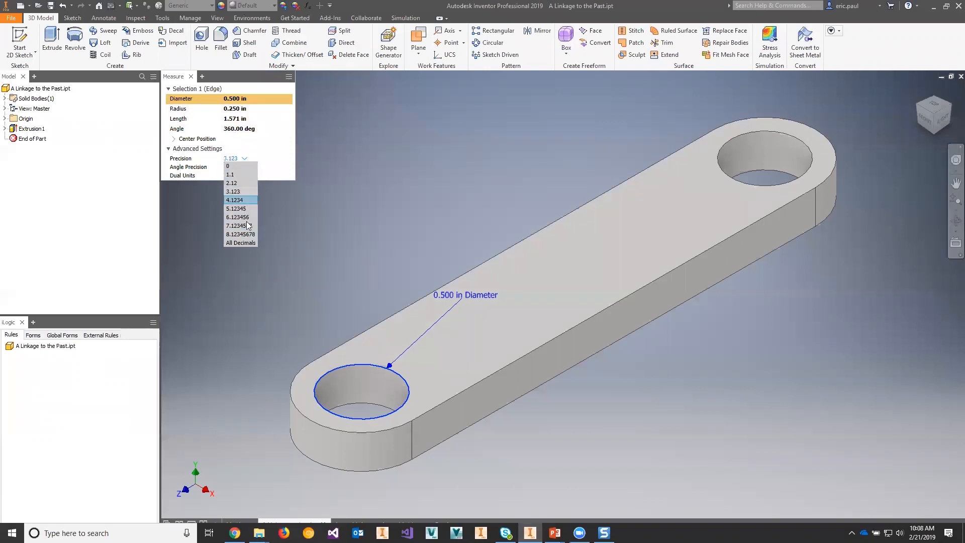
left_click(278, 159)
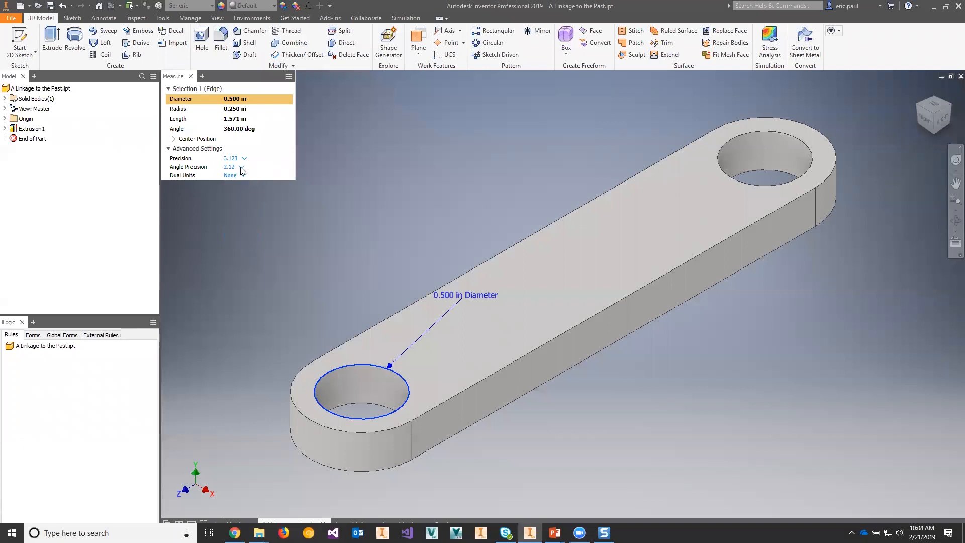
left_click(242, 167)
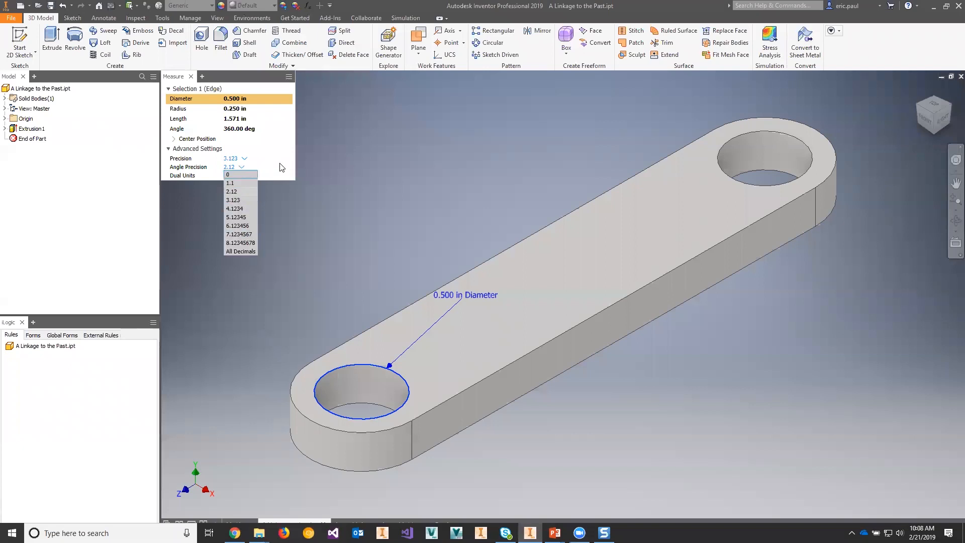
left_click(281, 166)
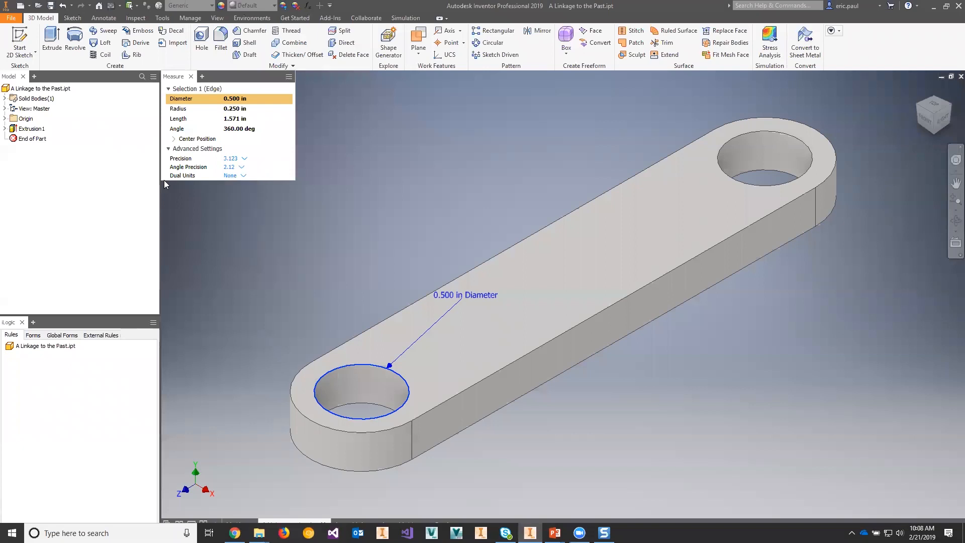
Step: Try Foot - Architectural as the measurement's dual units, and set the dual units to Centimeter
left_click(243, 176)
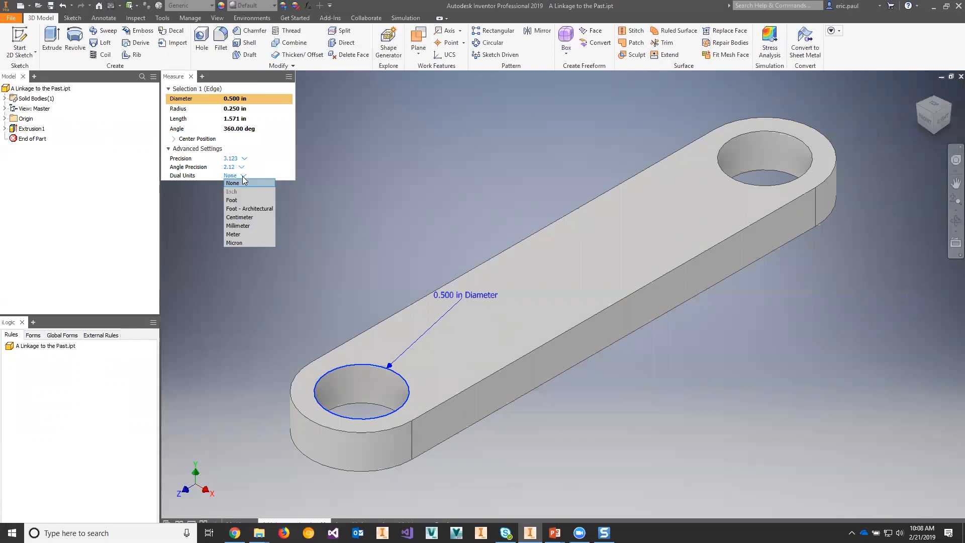
left_click(249, 209)
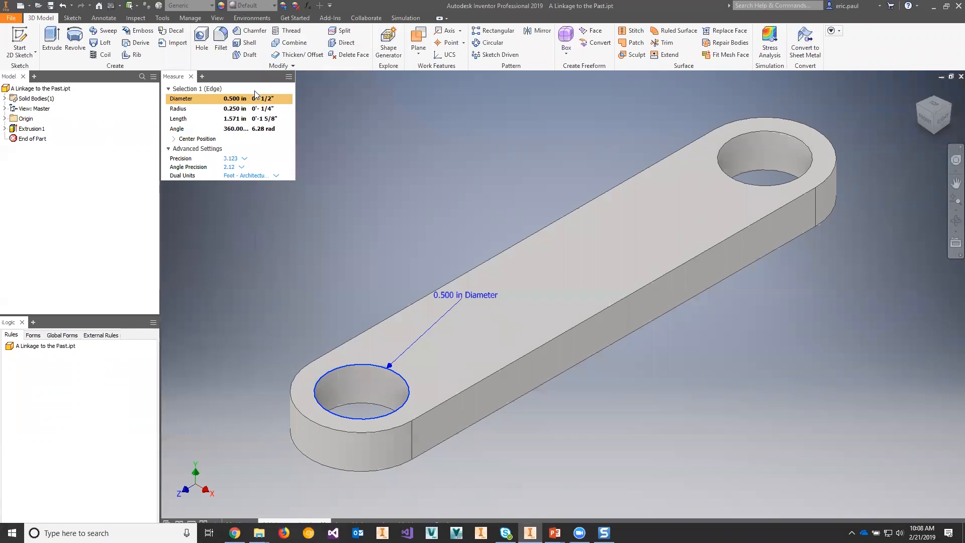
left_click(271, 176)
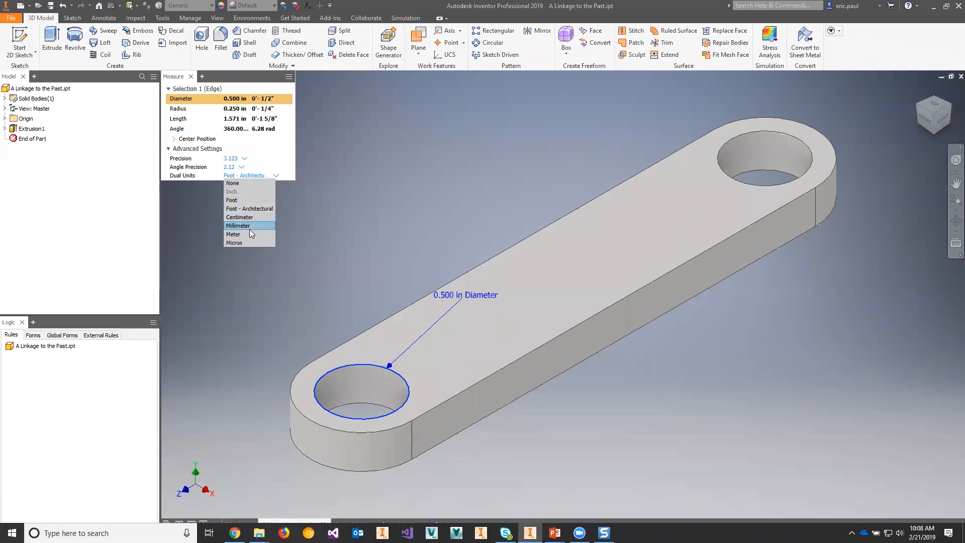
left_click(252, 218)
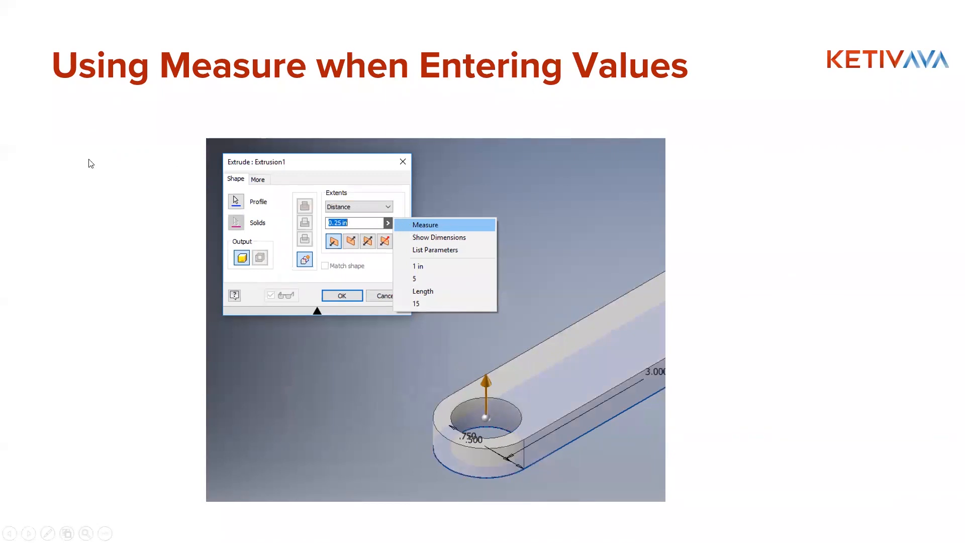
Step: Return to Inventor, close the Measure tool, and open and close the Extrusion1 edit
key("alt+Tab")
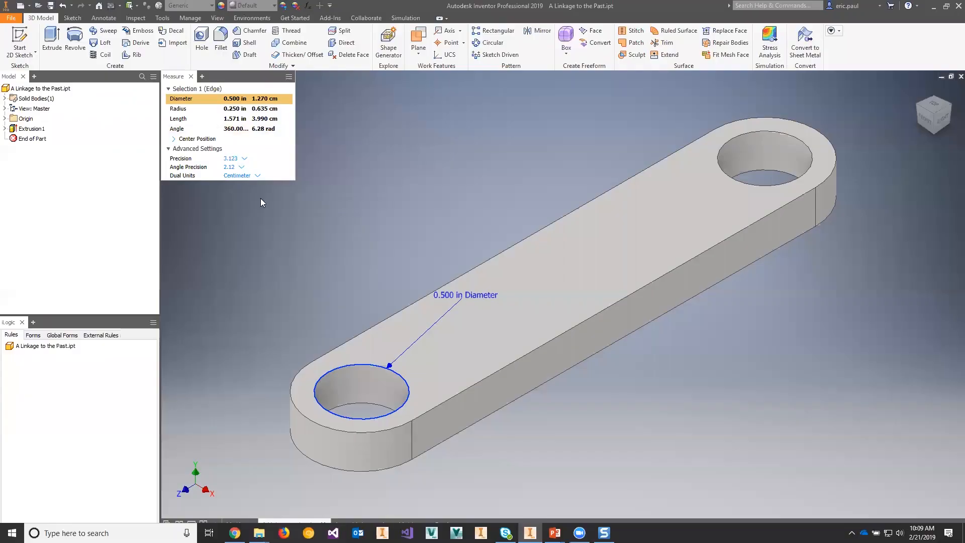
left_click(190, 78)
double_click(13, 129)
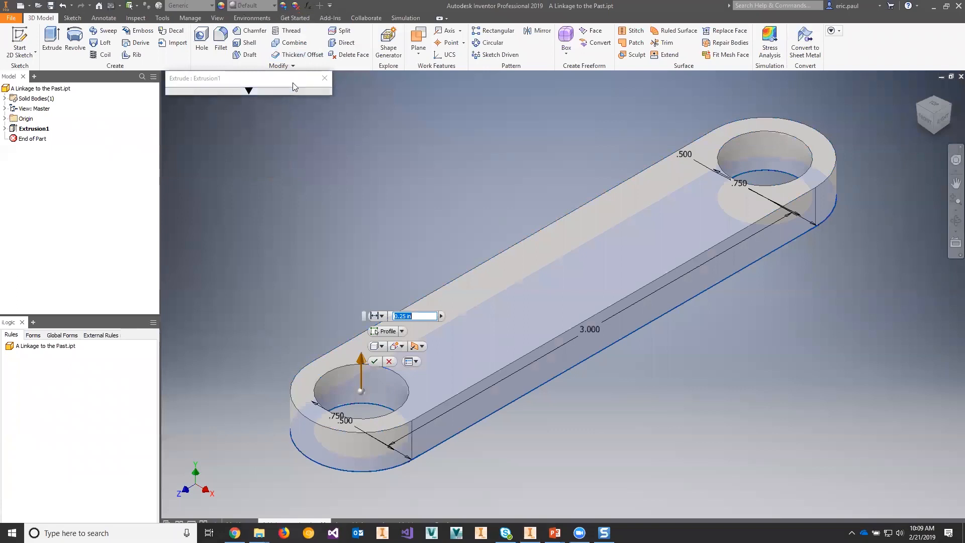
left_click(251, 194)
key("Return")
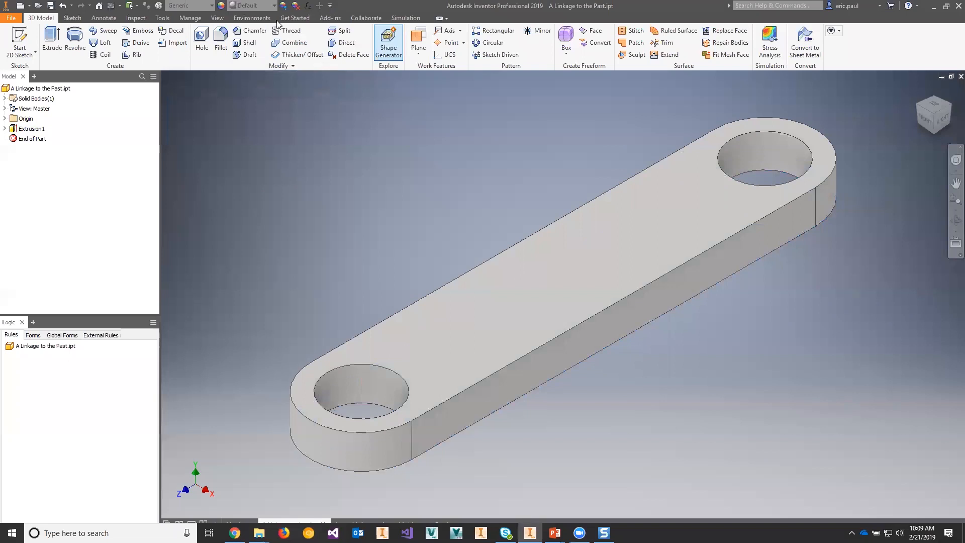
Step: Turn off the Mini-Toolbar display in the user interface settings
left_click(220, 18)
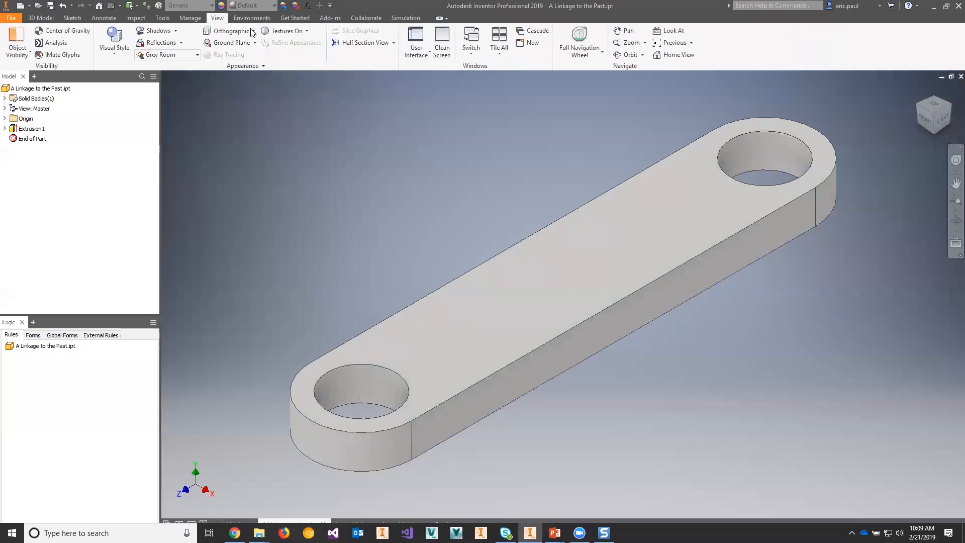
left_click(416, 46)
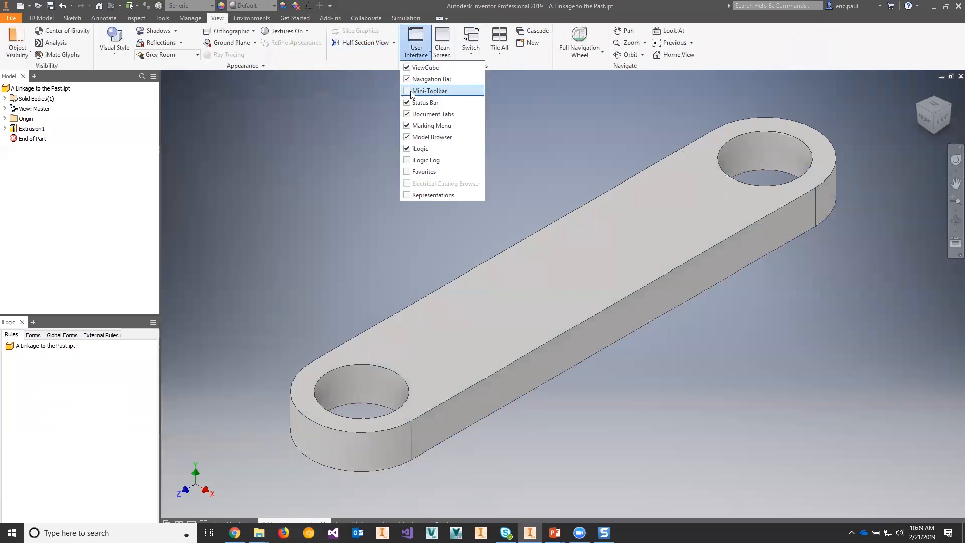
left_click(306, 126)
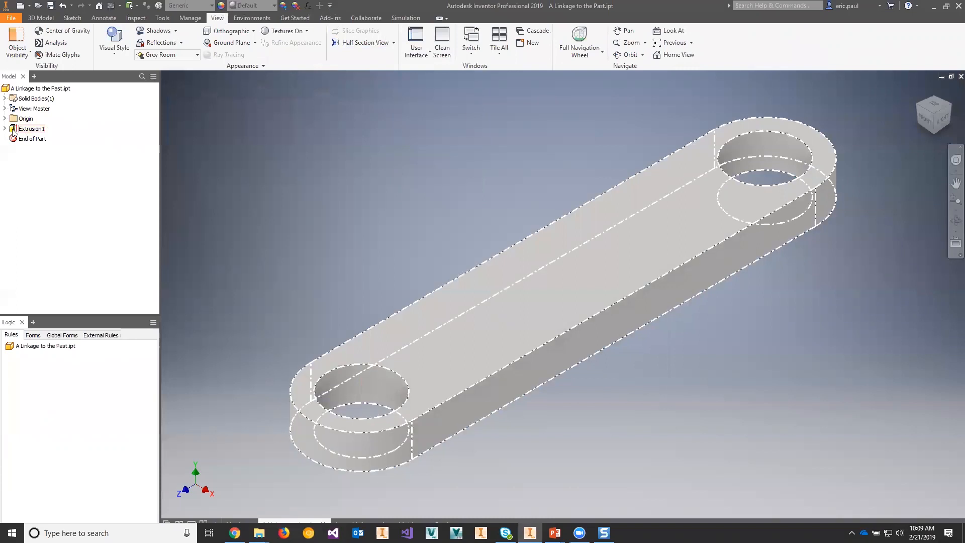
Step: Open Extrusion1 for editing and set its distance to 0.500 in by measuring the near hole's circular edge
double_click(36, 128)
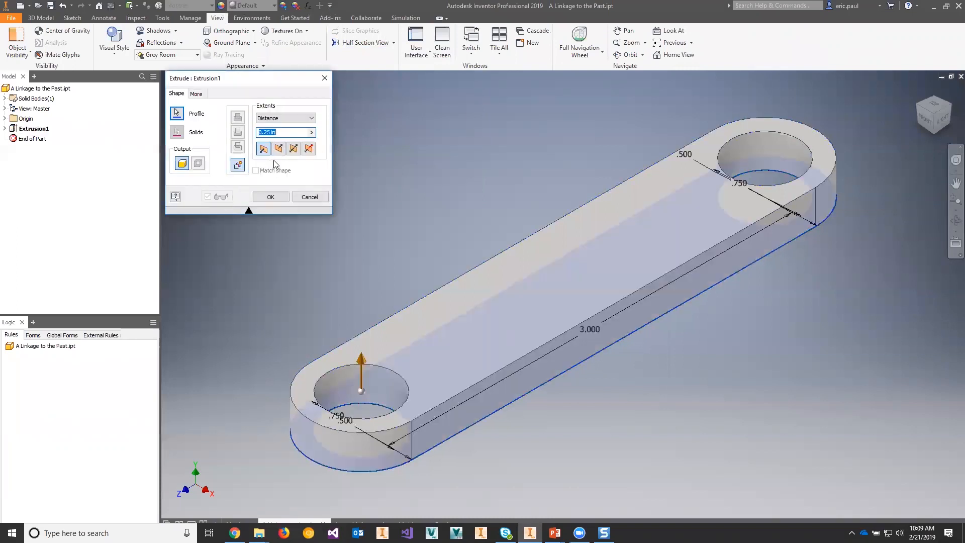
left_click(311, 133)
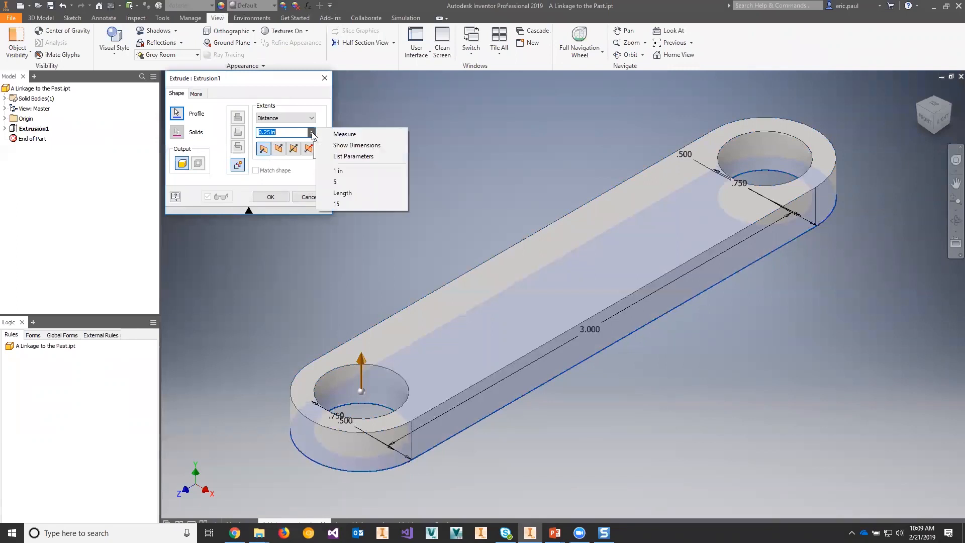
left_click(361, 135)
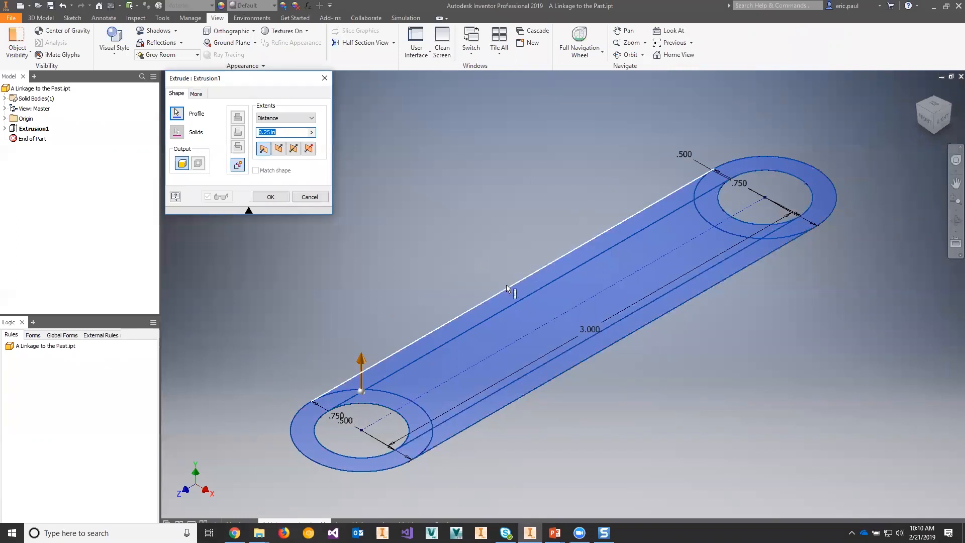
left_click(382, 410)
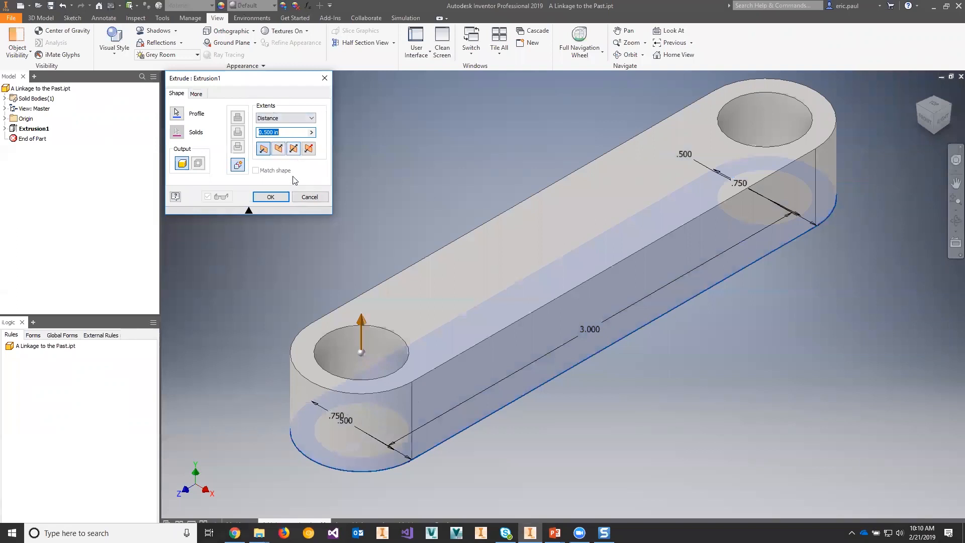
Step: Set the Extrusion1 distance to 3.000 in by measuring the link's long straight profile edge
left_click(312, 132)
left_click(332, 138)
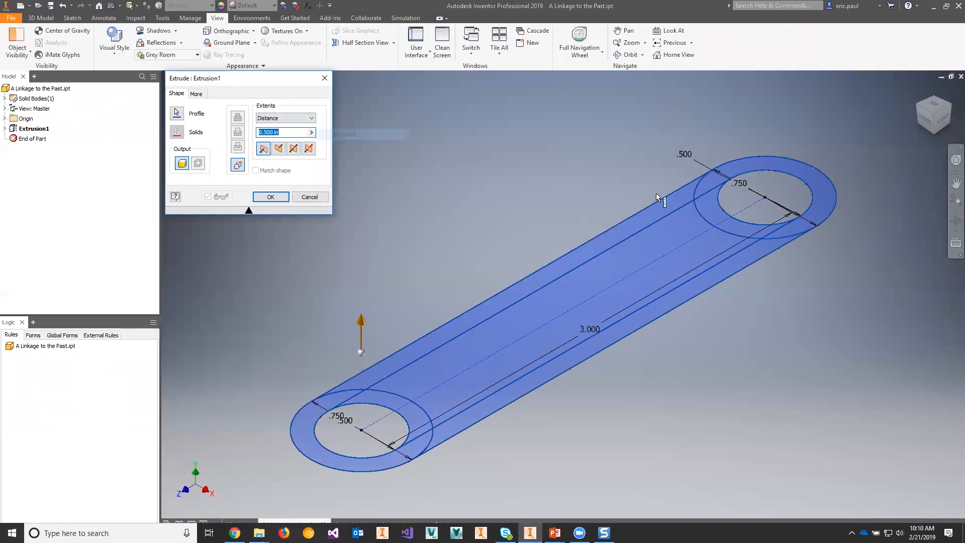
left_click(613, 226)
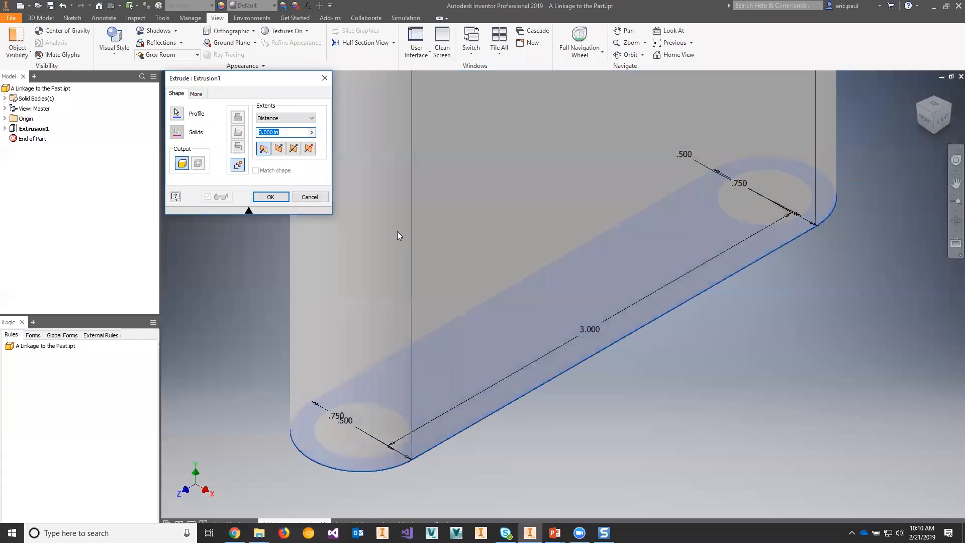
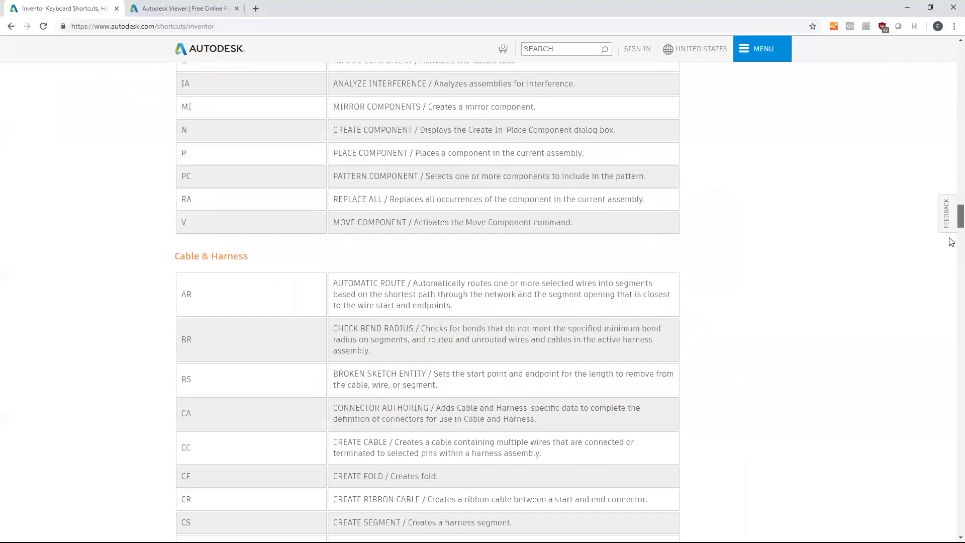
Step: Examine the Inventor keyboard shortcuts web page, minimize the browser, and advance the presentation to the Partial Chamfer slide
scroll(952, 280, "down", 16)
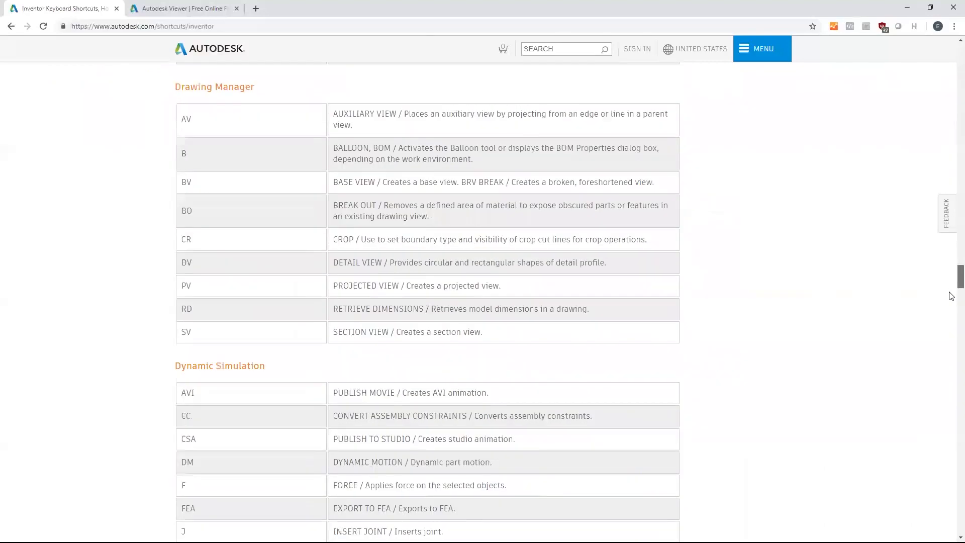
scroll(951, 306, "down", 5)
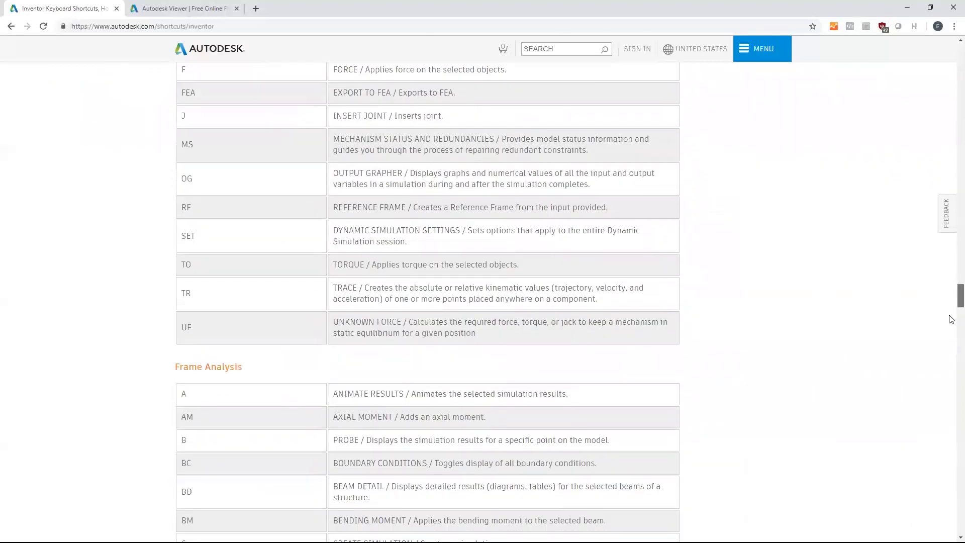
scroll(951, 302, "up", 6)
scroll(951, 296, "up", 3)
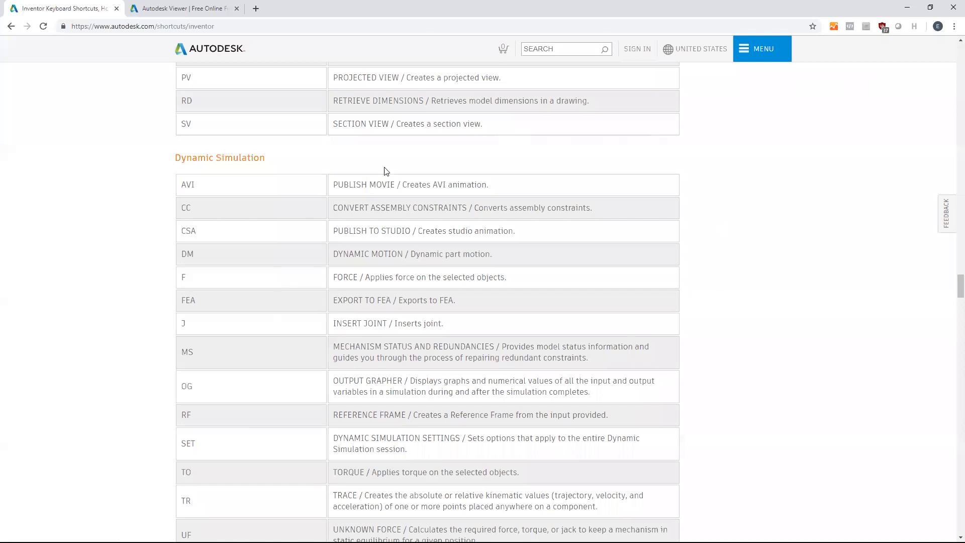
left_click(908, 11)
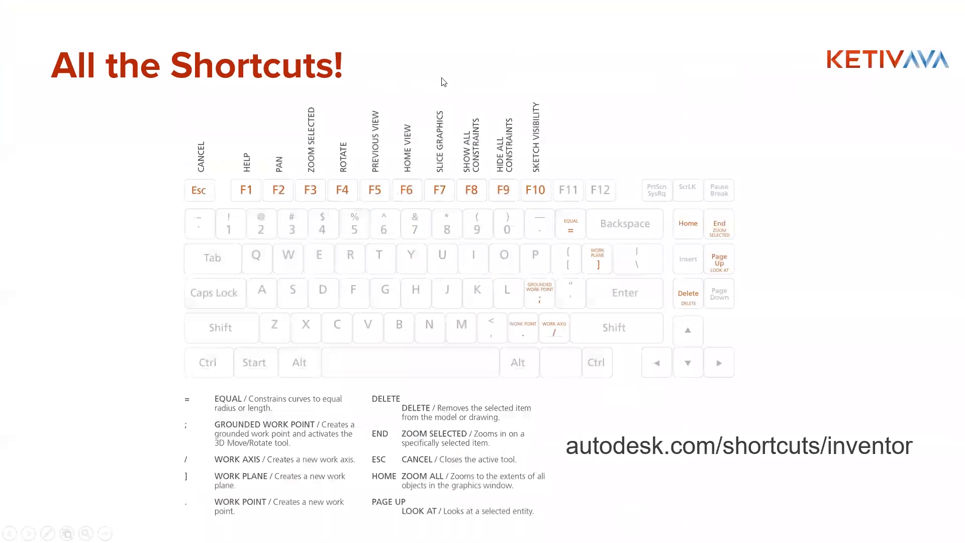
left_click(527, 82)
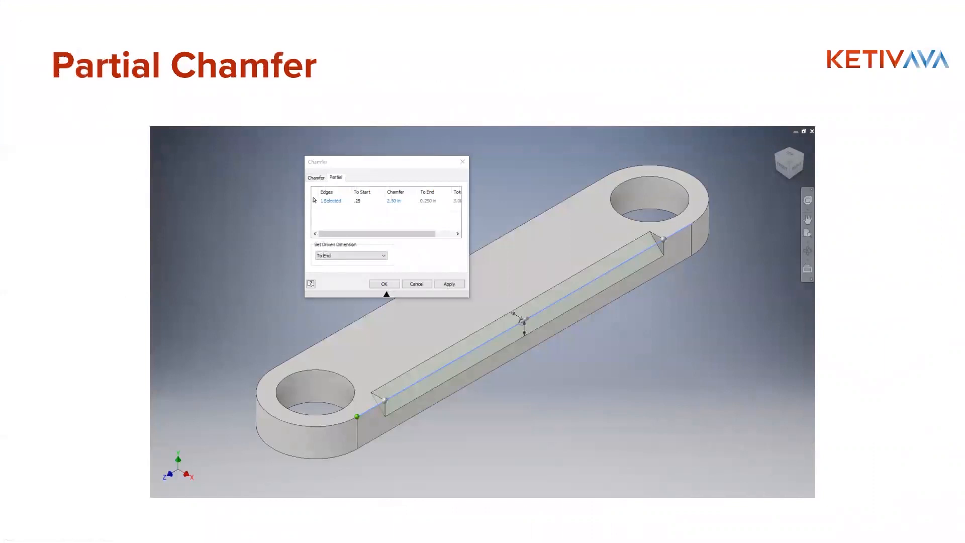
Step: Switch to the linkage part in Inventor and bring up the 3D modelling commands
key("alt+Tab")
key("alt+Tab")
key("alt+Tab")
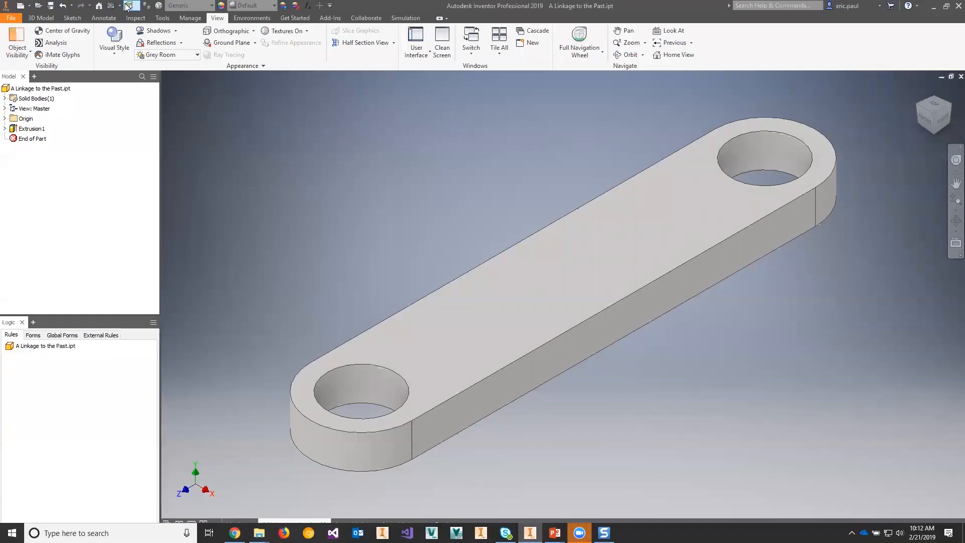
left_click(43, 18)
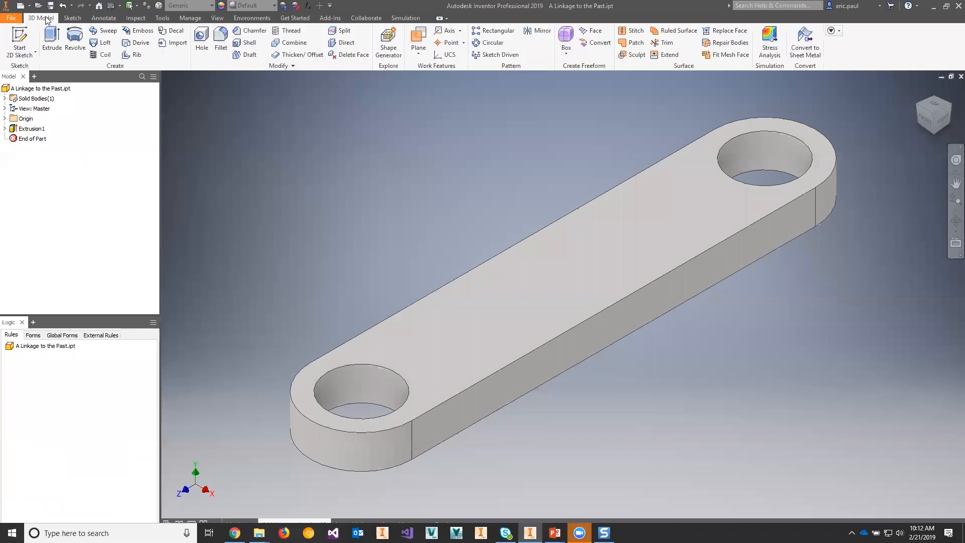
left_click(245, 31)
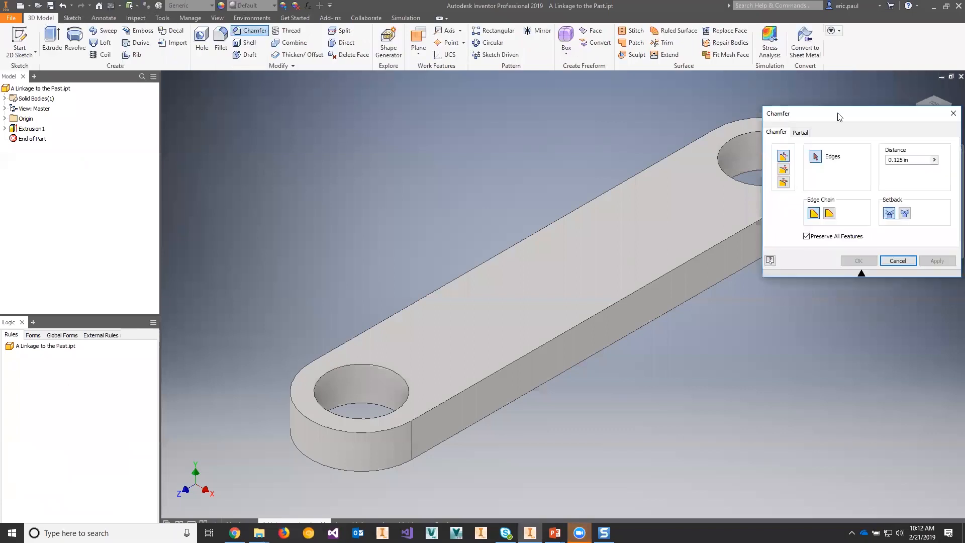
left_click_drag(839, 118, 257, 90)
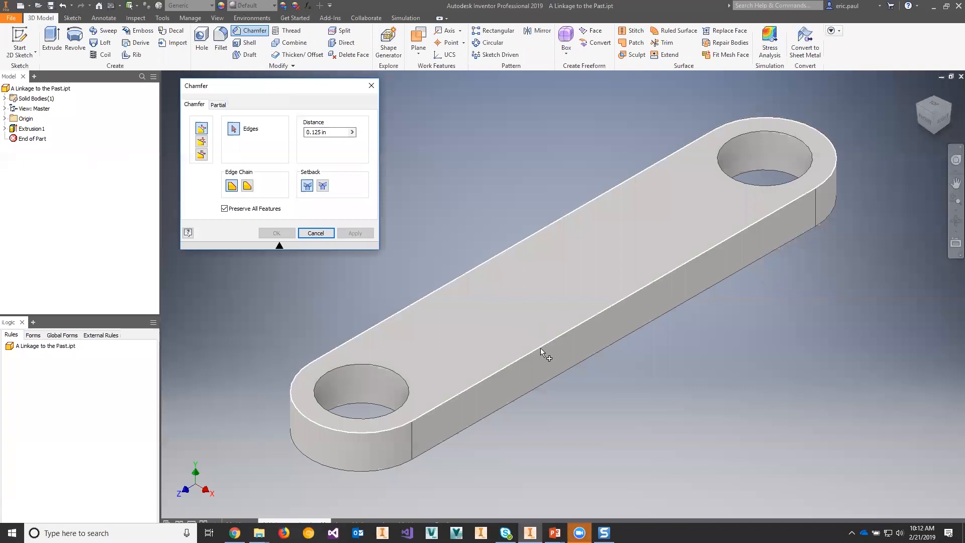
left_click(541, 347)
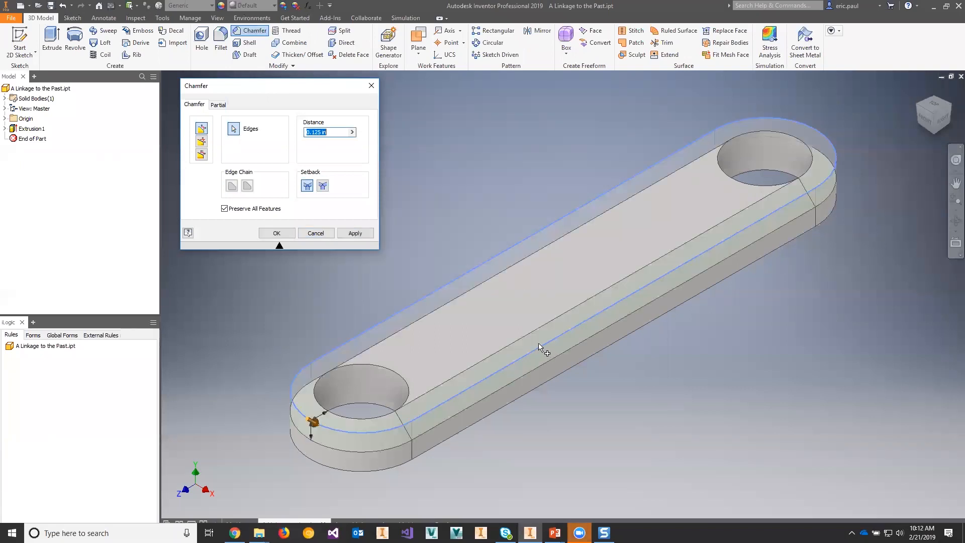
left_click(217, 104)
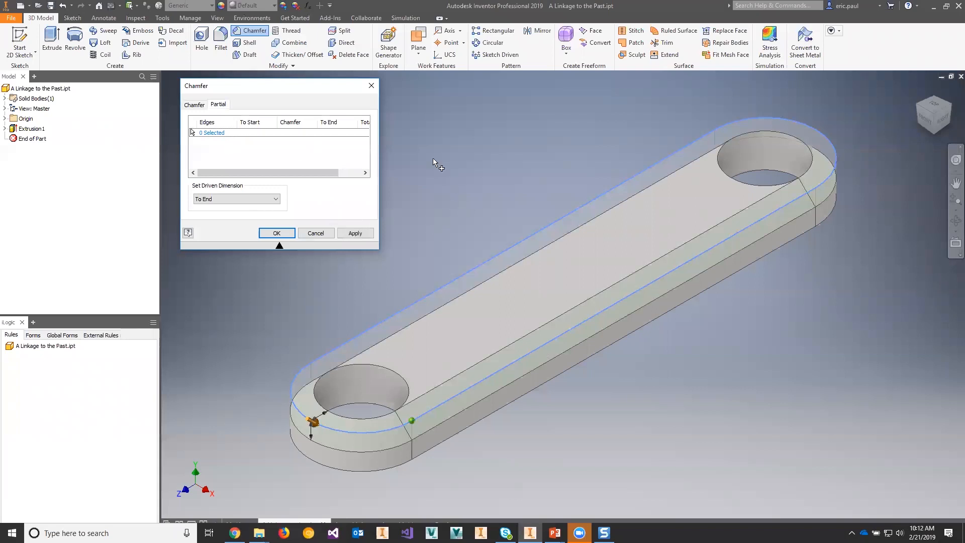
key("Escape")
Step: Start a Chamfer and set its edge chain option to Single edge
left_click(251, 31)
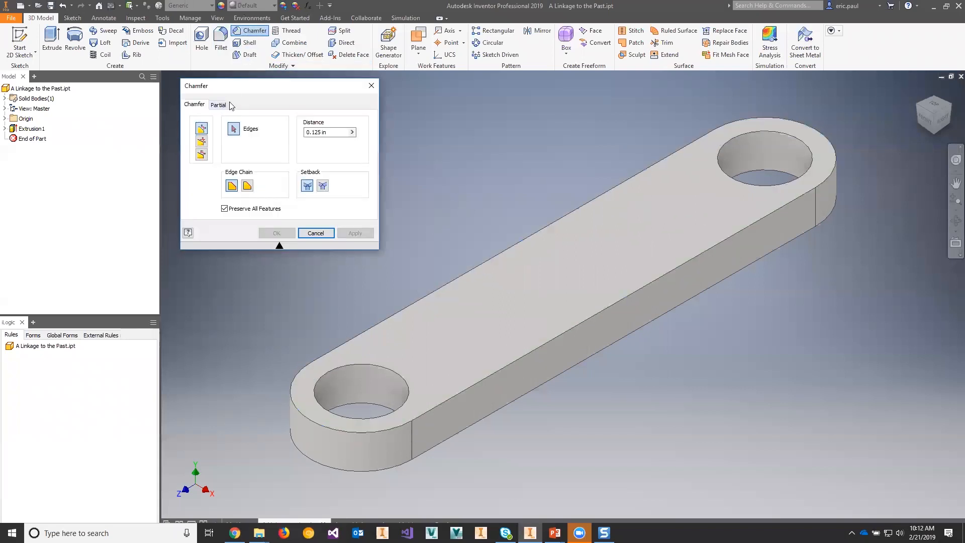
left_click(221, 104)
left_click(206, 105)
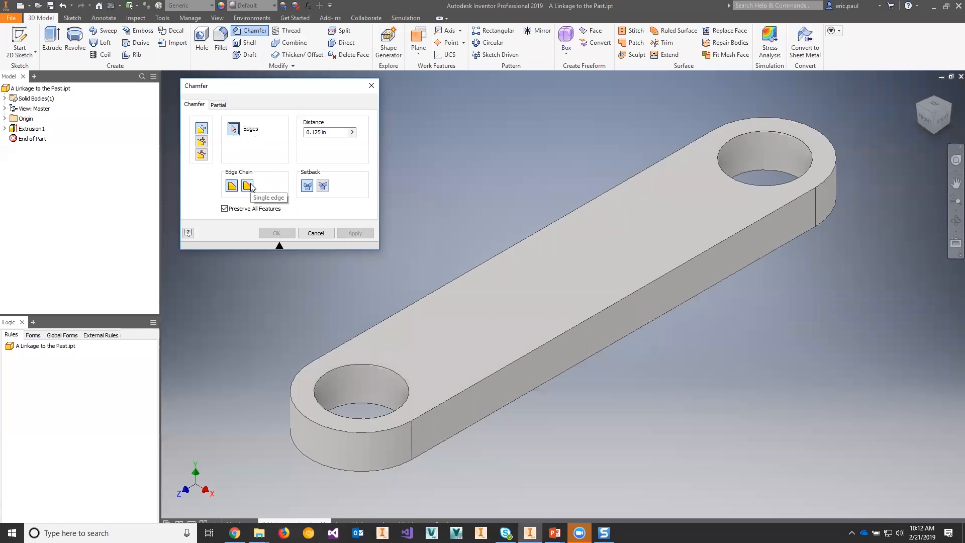
left_click(247, 186)
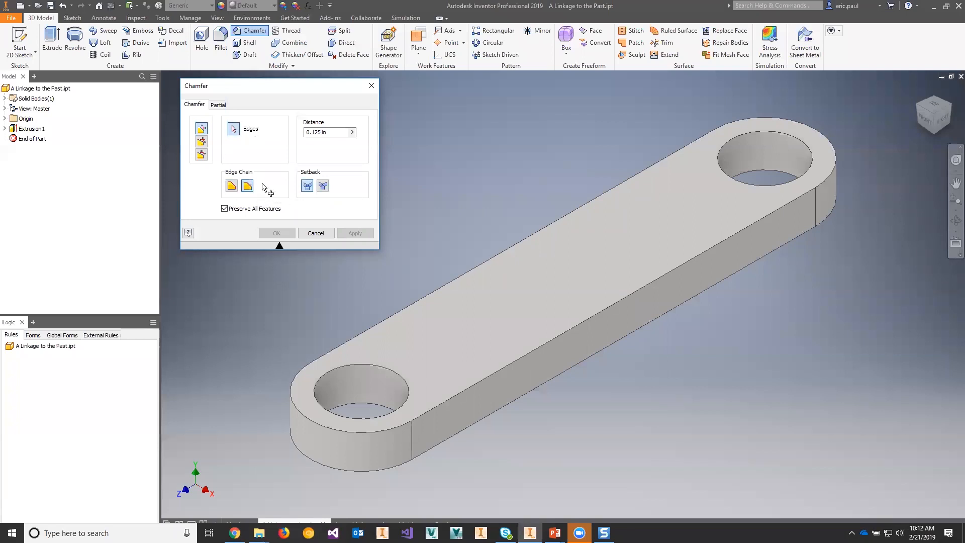
left_click(536, 352)
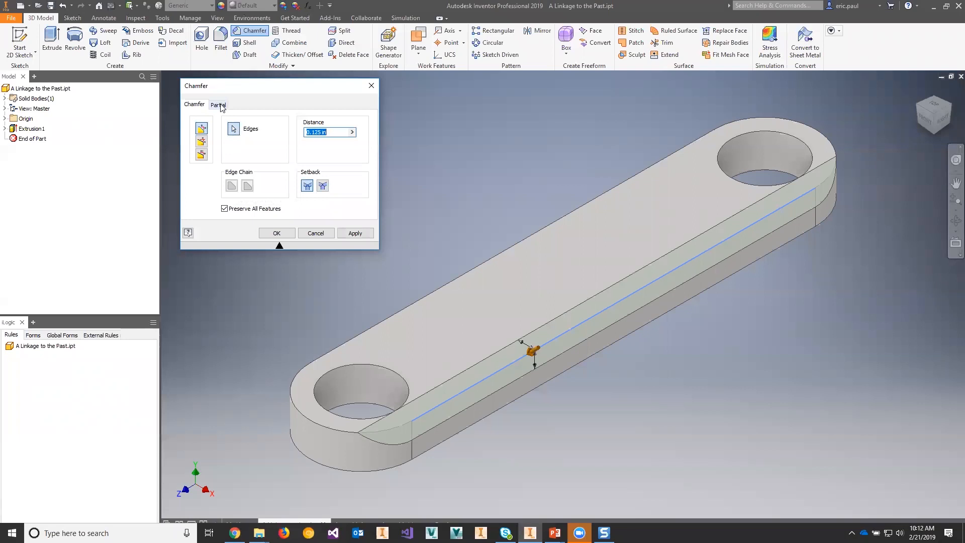
left_click(220, 105)
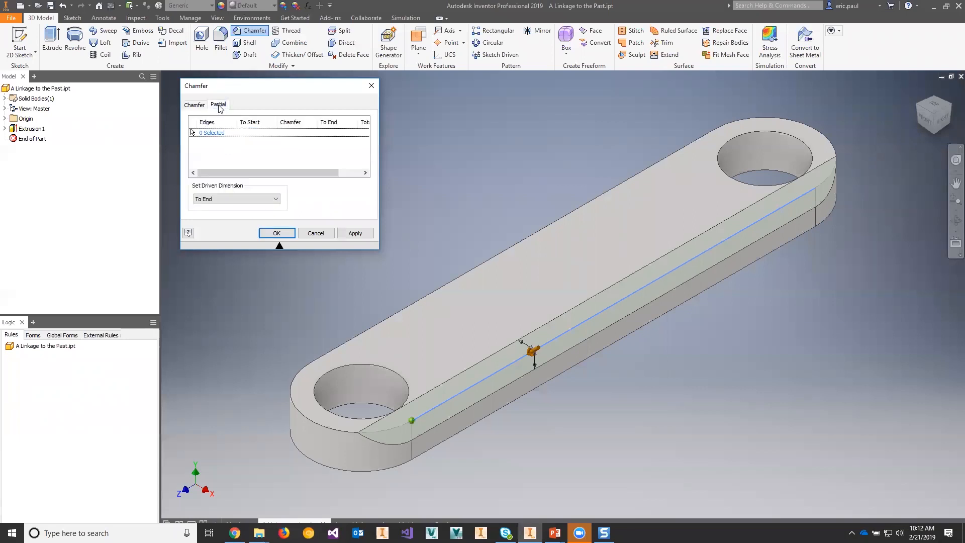
left_click(413, 420)
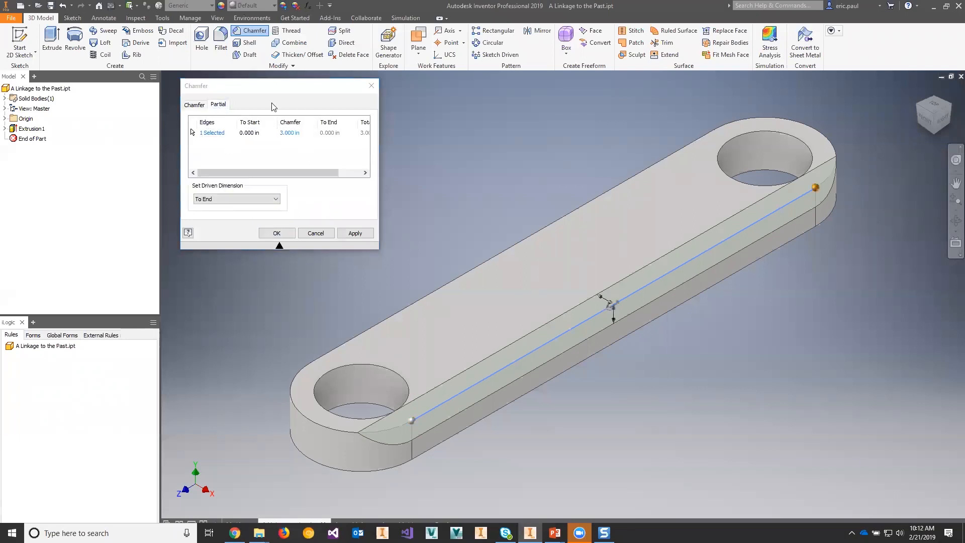
left_click(254, 133)
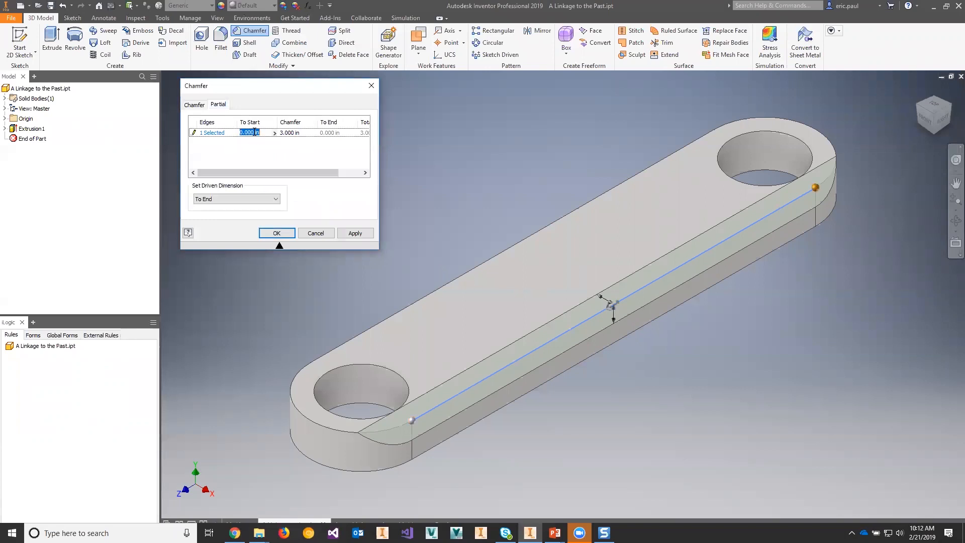
left_click_drag(251, 132, 246, 133)
left_click(419, 411)
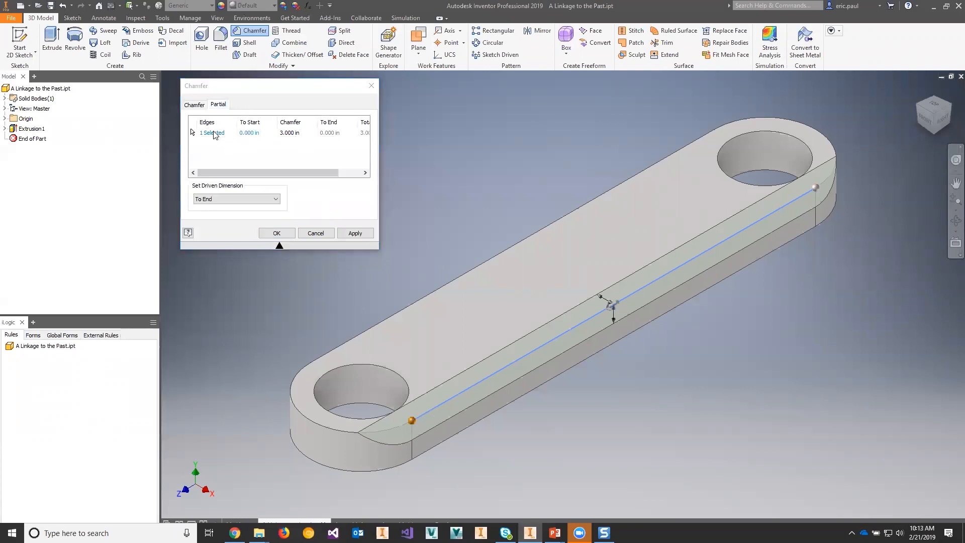
left_click(318, 232)
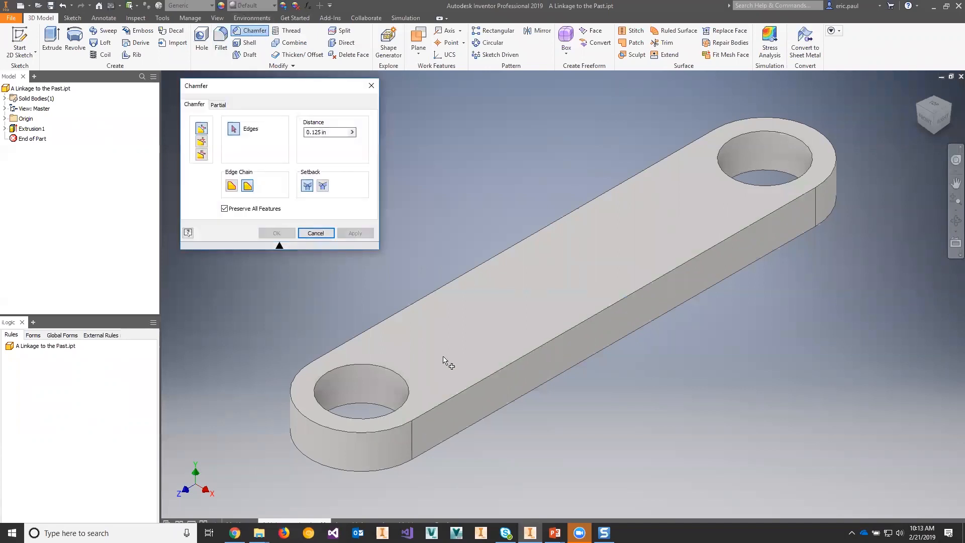
Step: Select the link's long straight upper edge for a partial chamfer starting about 0.47 in along it and running about 2.08 in
left_click(472, 386)
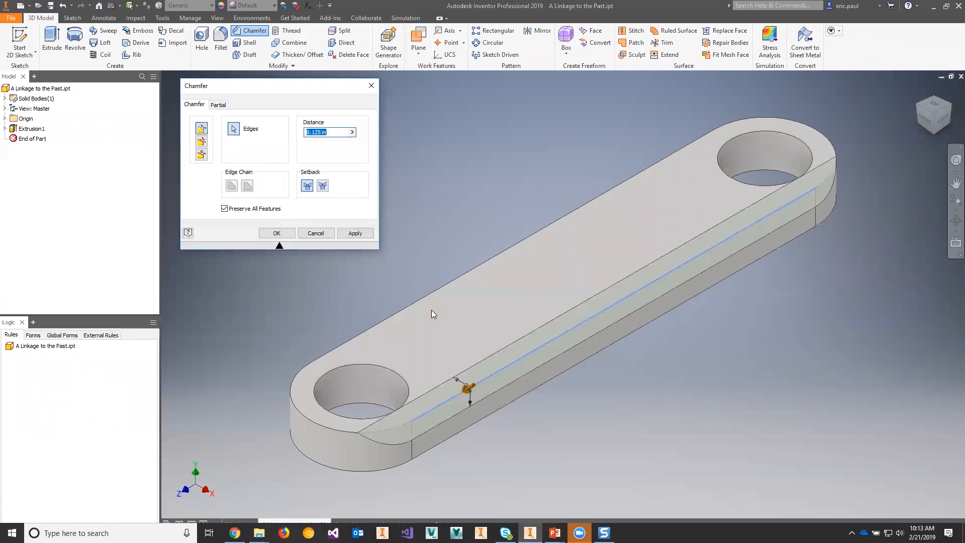
left_click(219, 105)
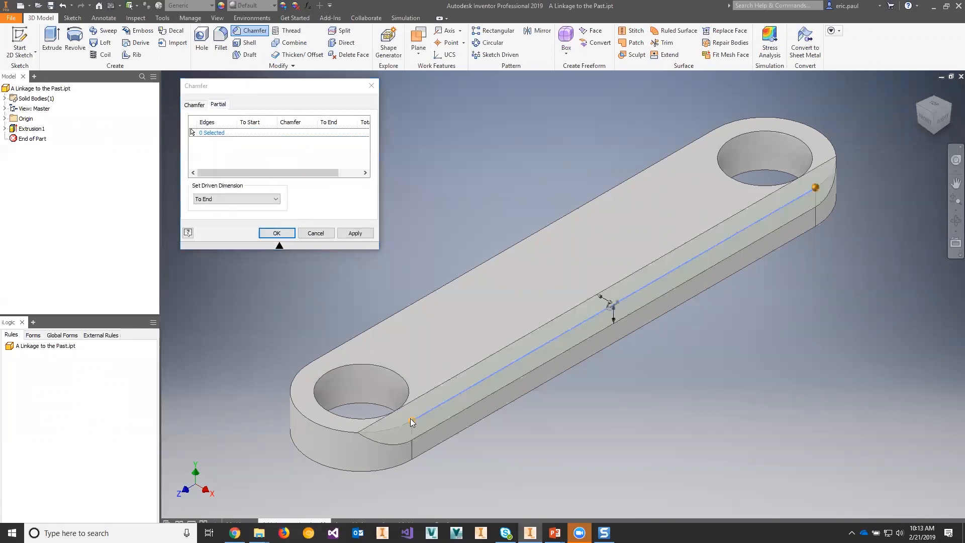
left_click(444, 405)
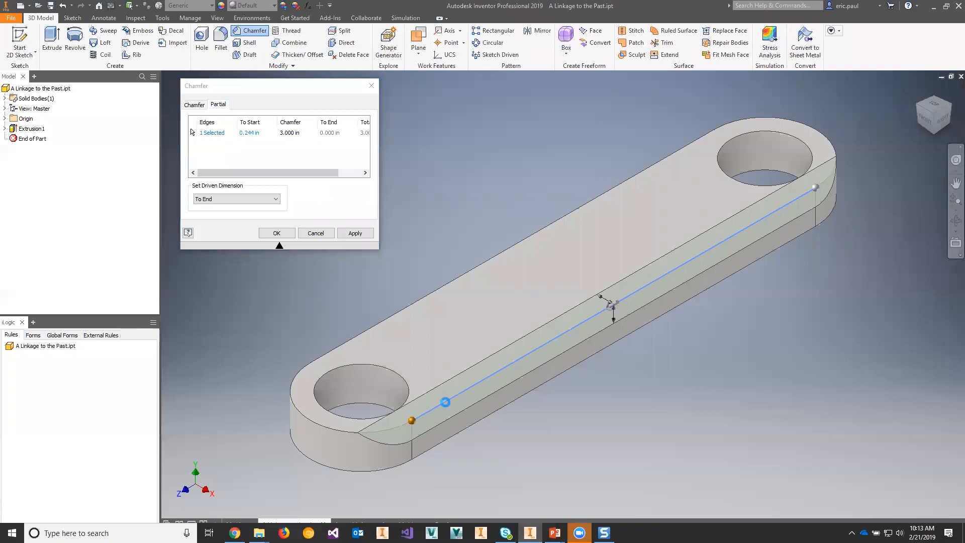
left_click_drag(814, 189, 747, 229)
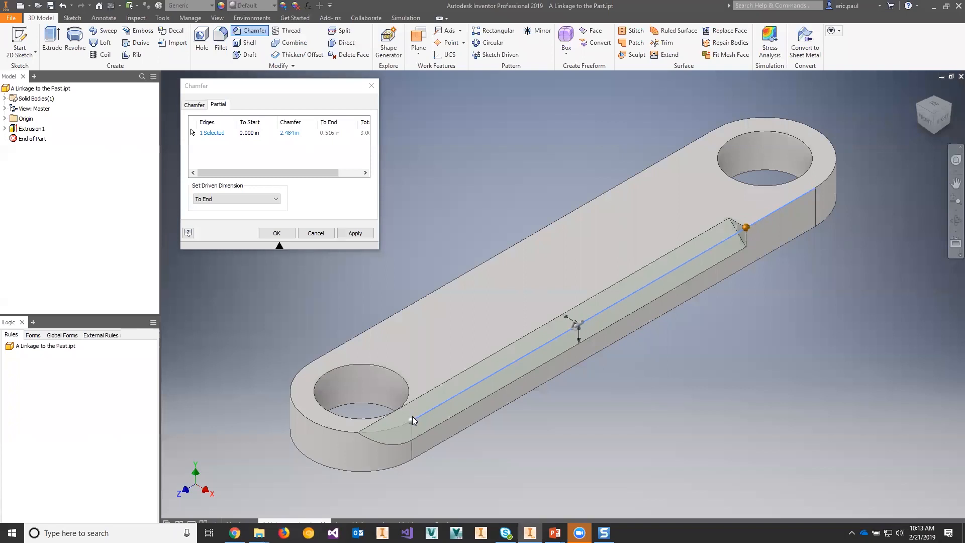
left_click_drag(413, 420, 474, 384)
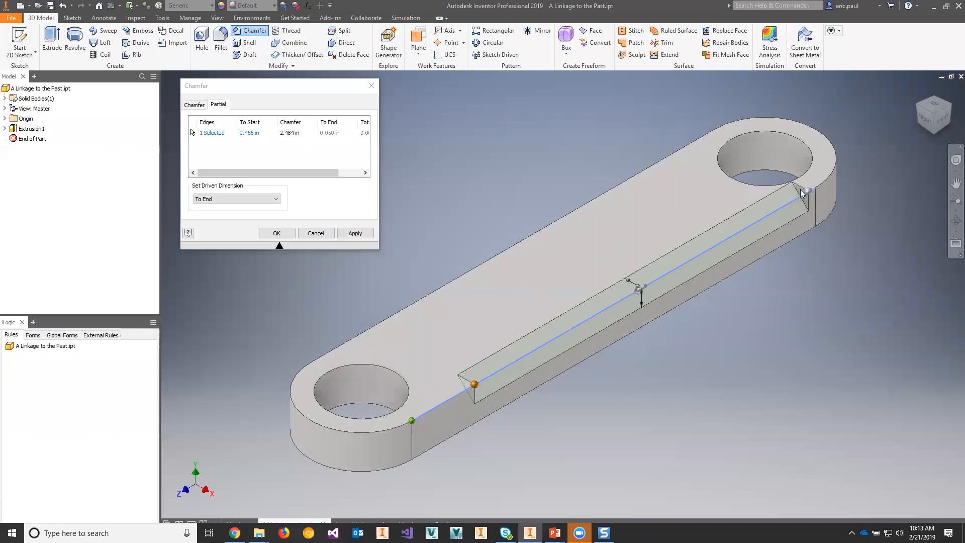
left_click_drag(808, 194, 753, 223)
Step: Set the partial chamfer's To Start distance to 0.25 in
left_click(252, 131)
left_click_drag(254, 132, 246, 132)
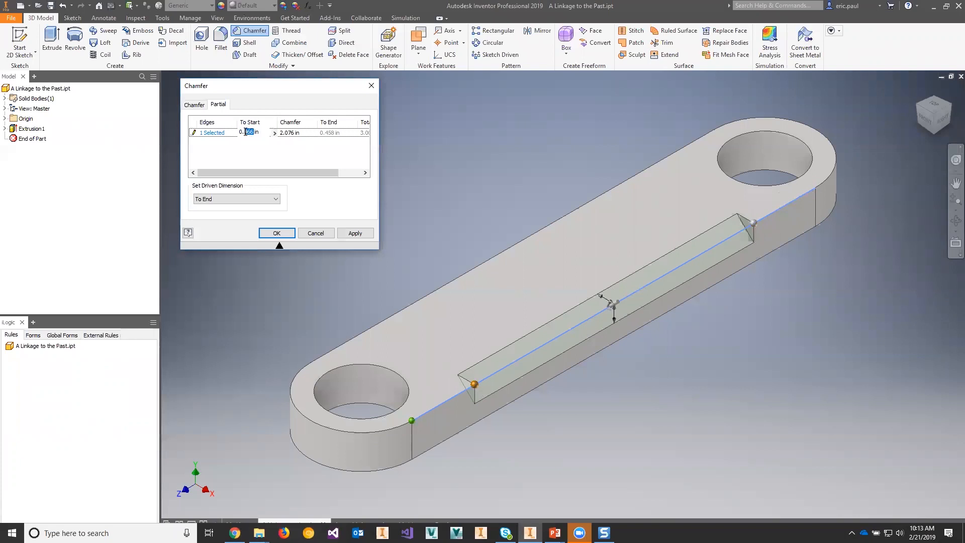
key("BackSpace")
key("Tab")
left_click(325, 192)
left_click(254, 132)
type("25")
Step: Set the partial chamfer's length to 2.0 in and create the chamfer
left_click(306, 133)
left_click(291, 132)
left_click_drag(290, 132, 288, 132)
key("BackSpace")
left_click(370, 133)
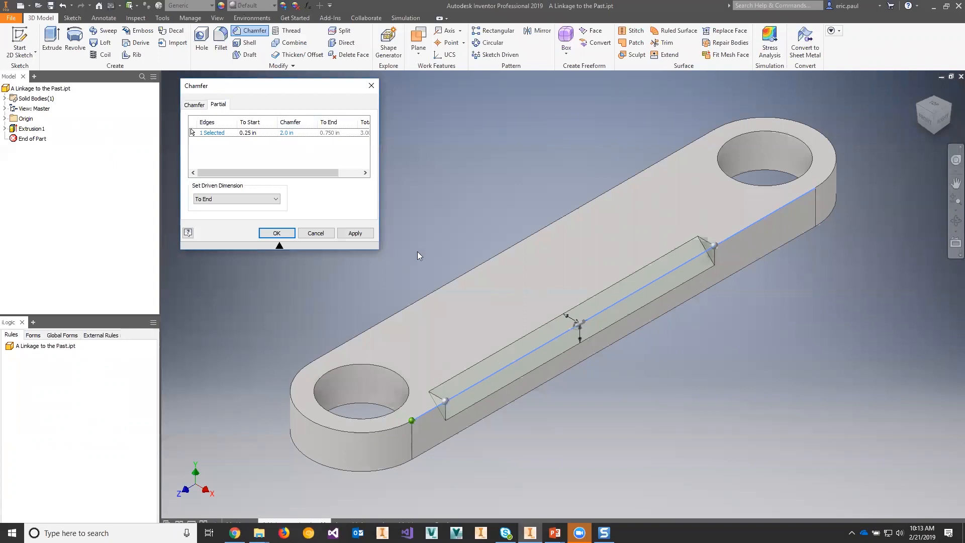
left_click(276, 233)
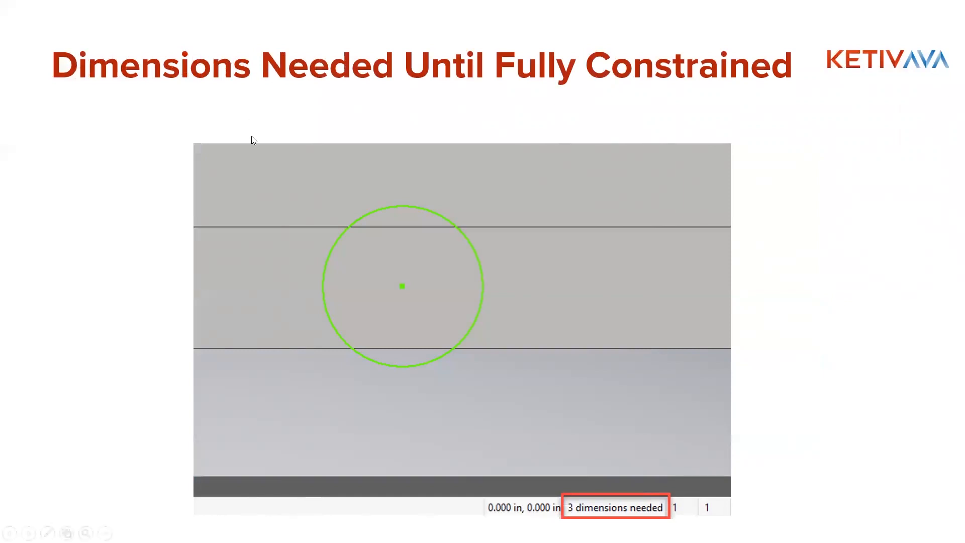
Step: Return to Inventor from the presentation and start a 2D sketch on the link's bottom face
key("alt+Tab")
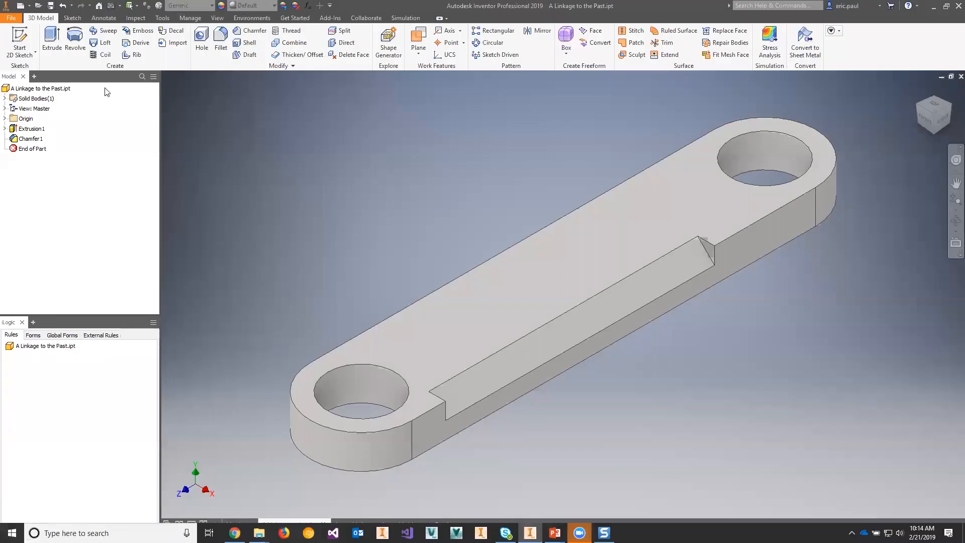
left_click(12, 36)
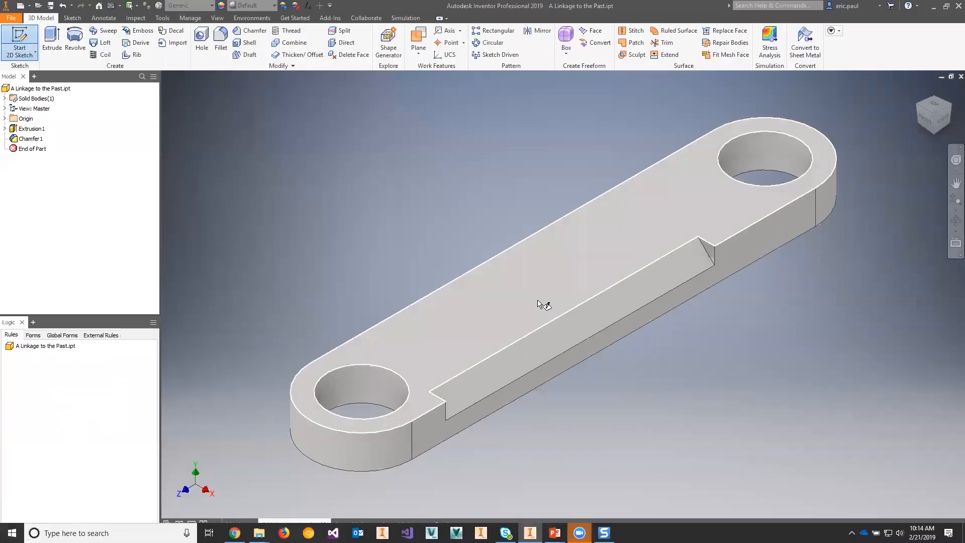
left_click(528, 324)
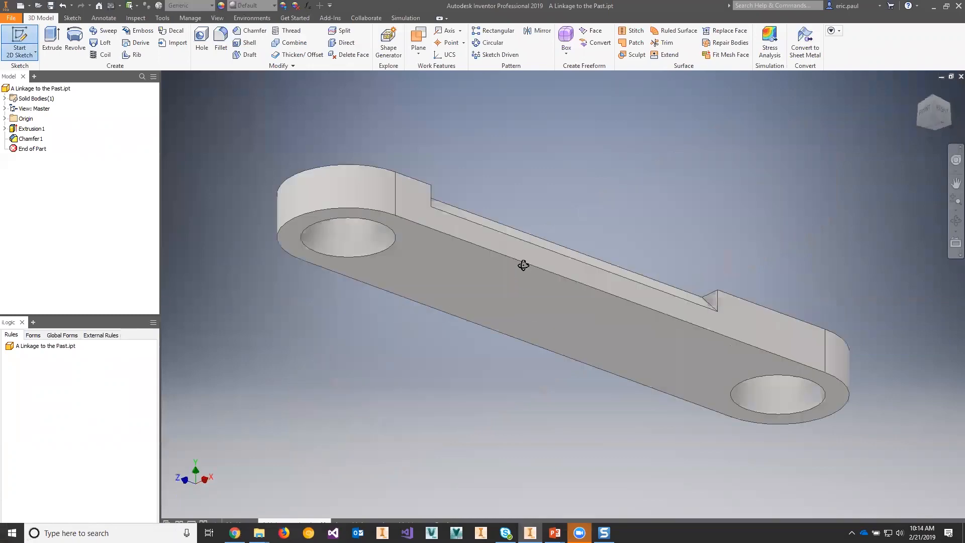
middle_click_drag(533, 233, 520, 229, "shift")
left_click(520, 229)
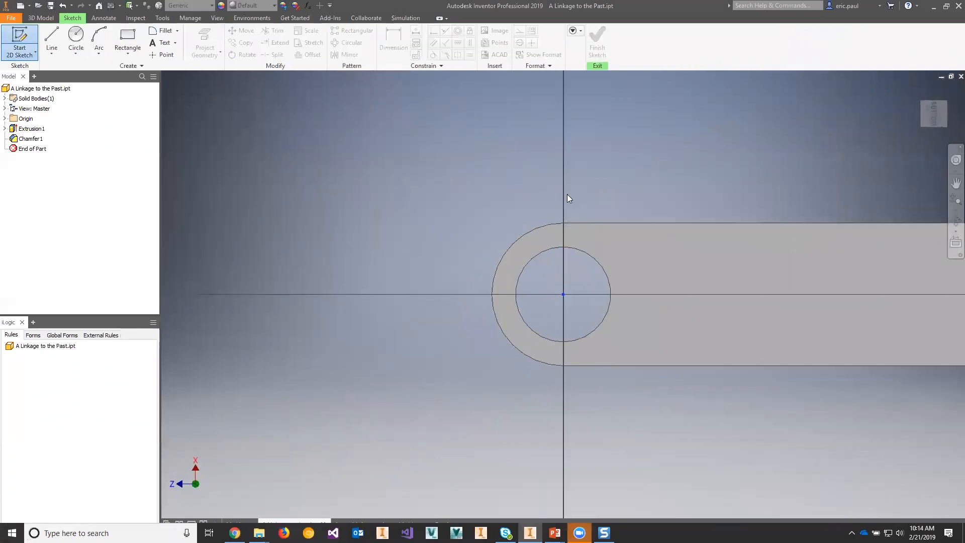
middle_click_drag(594, 193, 411, 199)
Step: Sketch an unconstrained circle beside the hole at the origin, overlapping the link's long edge, and restore the Inventor window to a smaller size
left_click(78, 41)
left_click(503, 340)
left_click(527, 282)
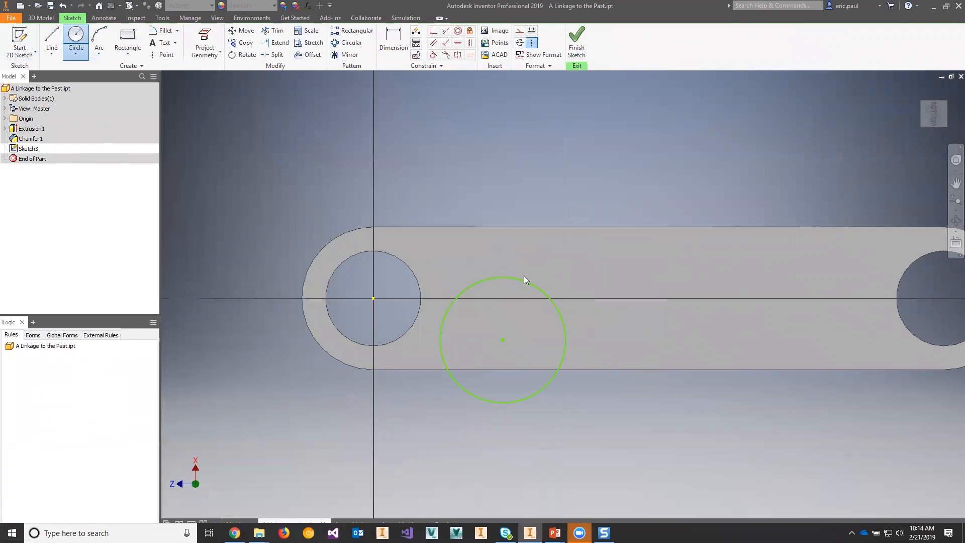
key("Escape")
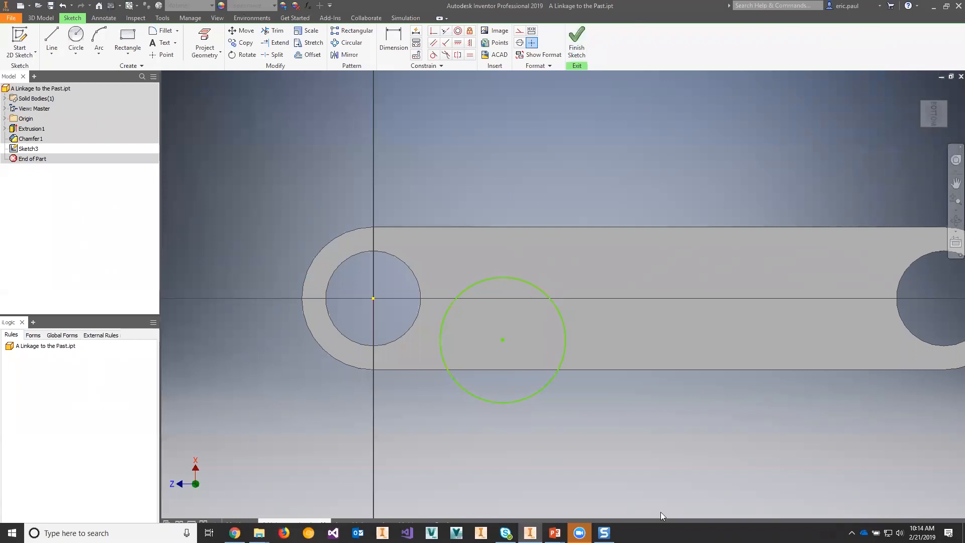
double_click(634, 10)
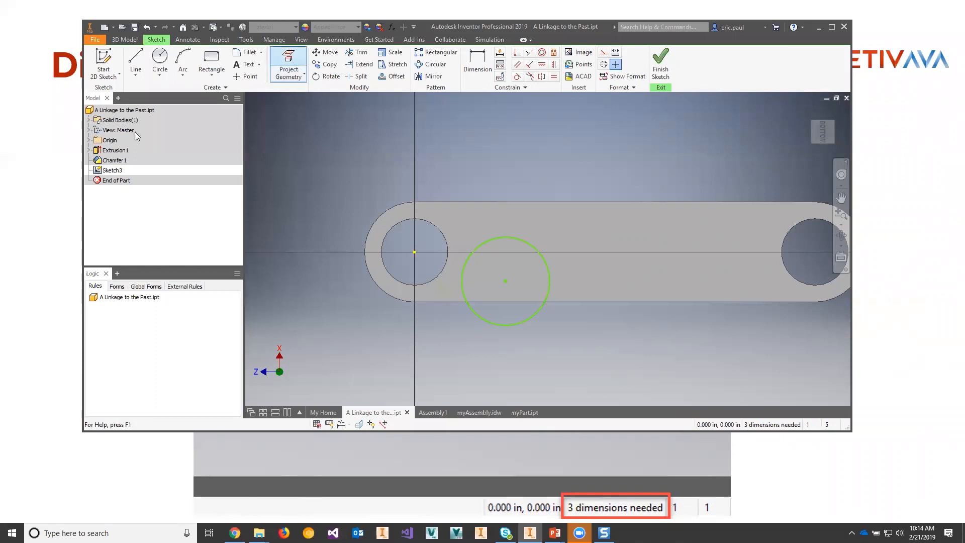
left_click(89, 140)
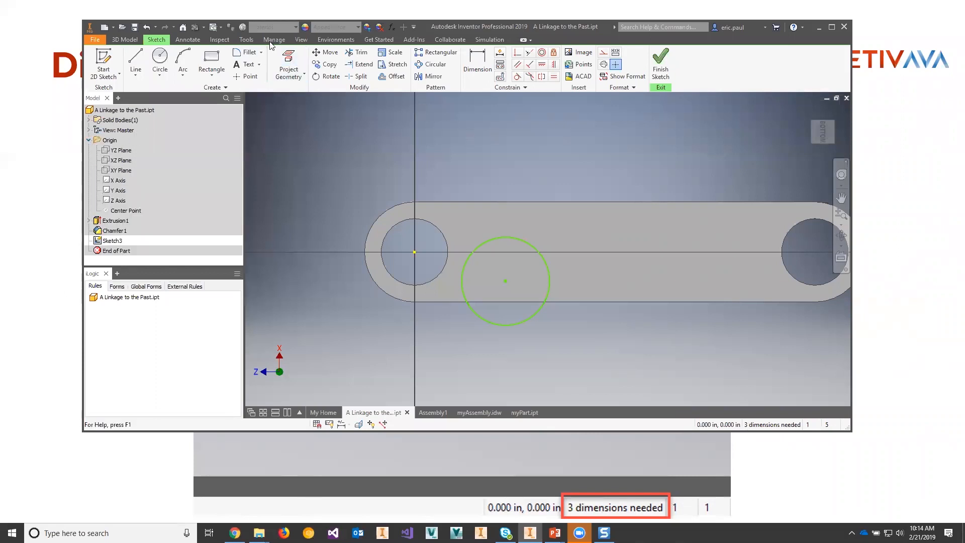
left_click(288, 63)
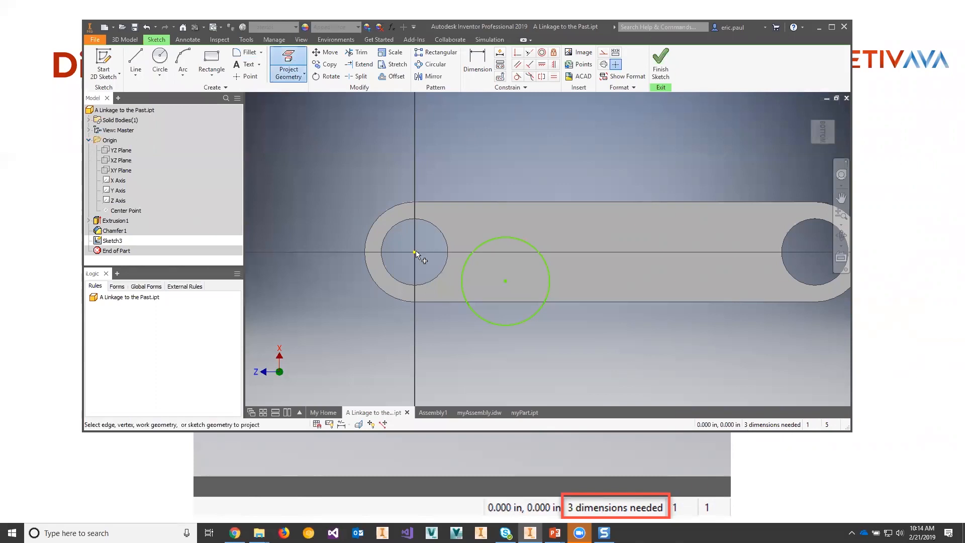
key("Escape")
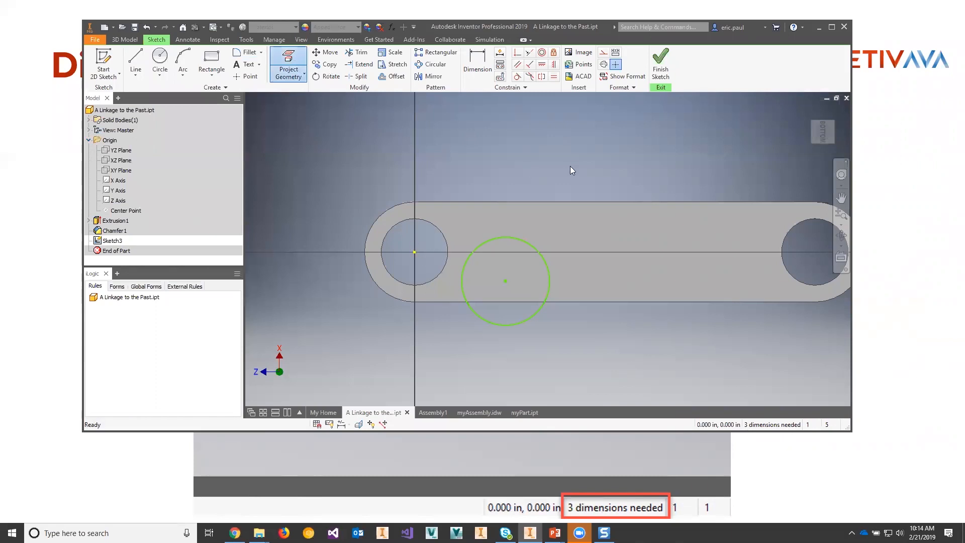
Step: Sketch a horizontal line from the origin along the link's centreline, ending past the circle
left_click(149, 56)
left_click(414, 252)
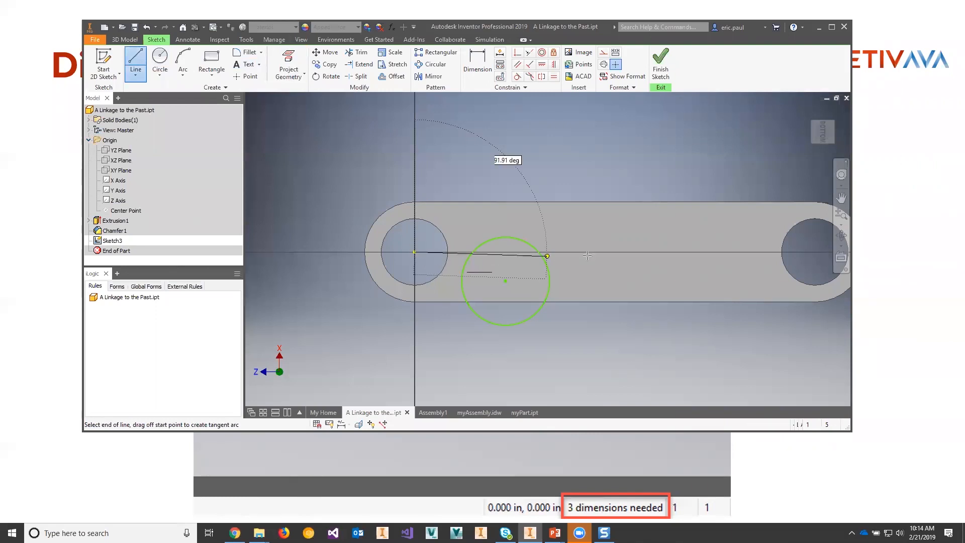
left_click(598, 252)
key("Escape")
Step: Constrain the circle's centre point to be coincident with the horizontal line
left_click(517, 52)
left_click(507, 282)
left_click(512, 252)
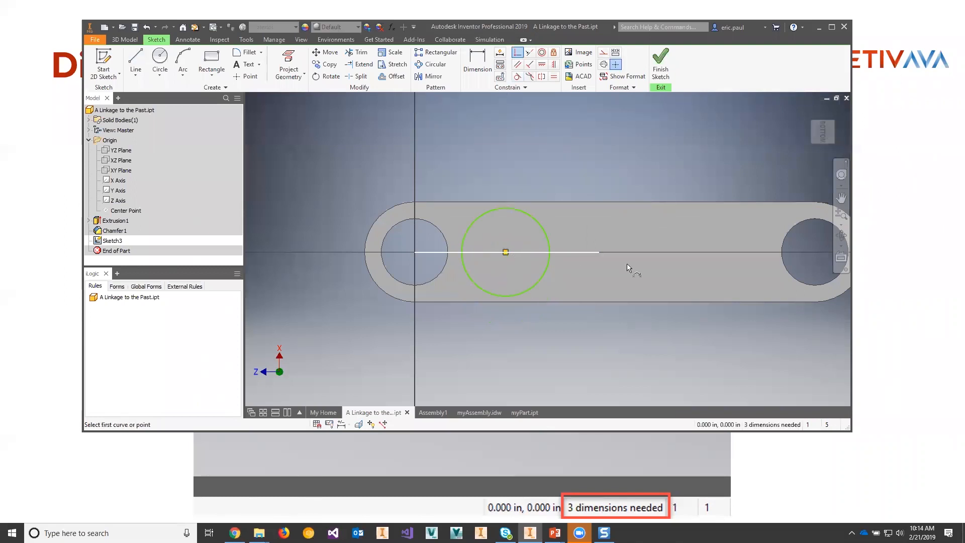
Step: Dimension the horizontal distance from the origin to the circle's centre, accepting the proposed value
left_click(477, 61)
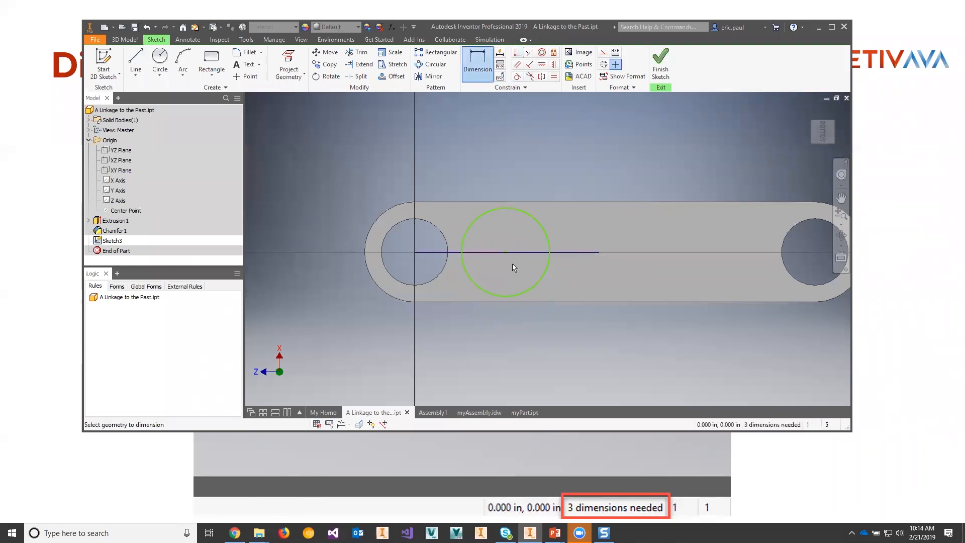
left_click(506, 252)
left_click(413, 252)
left_click(444, 213)
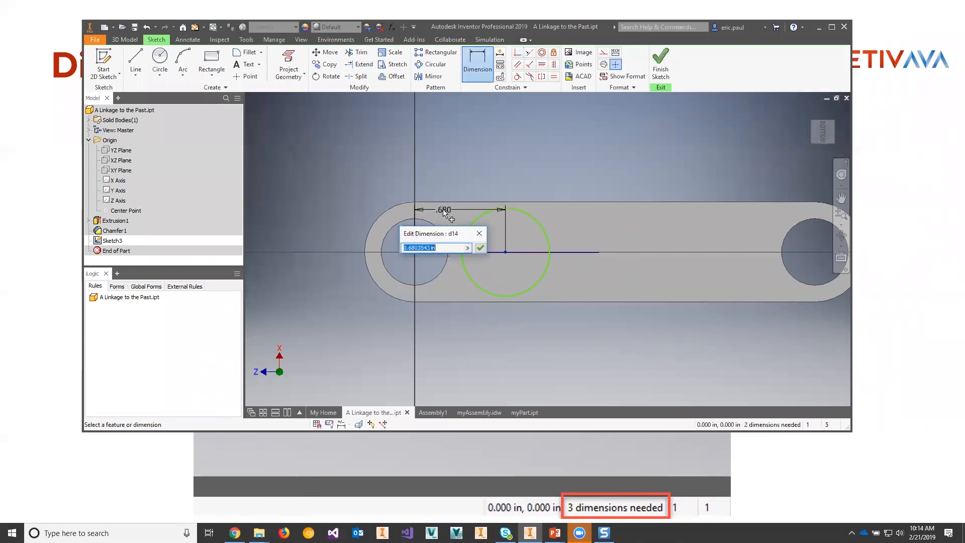
left_click(481, 248)
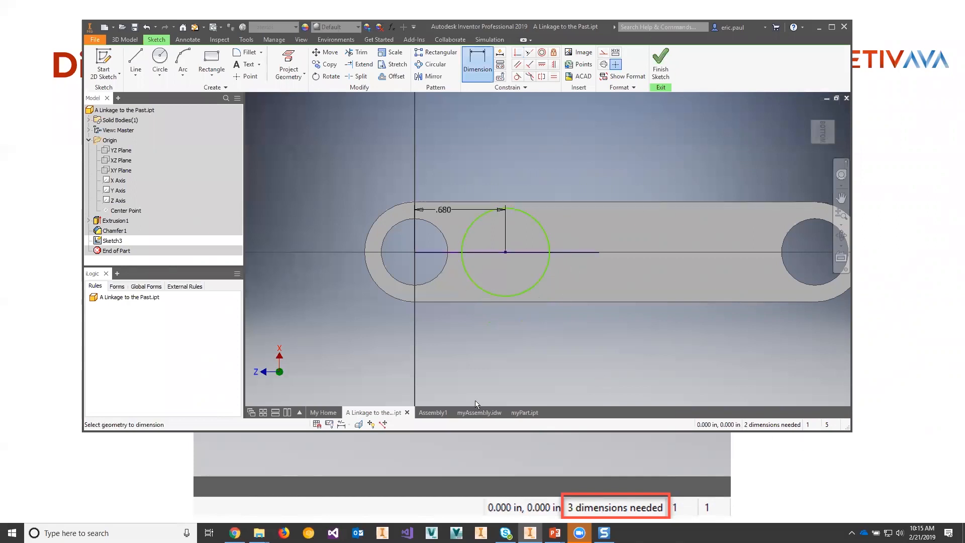
Step: Display all sketch degrees of freedom, slightly enlarge the circle and shorten the line along them, and finish the sketch
left_click(369, 425)
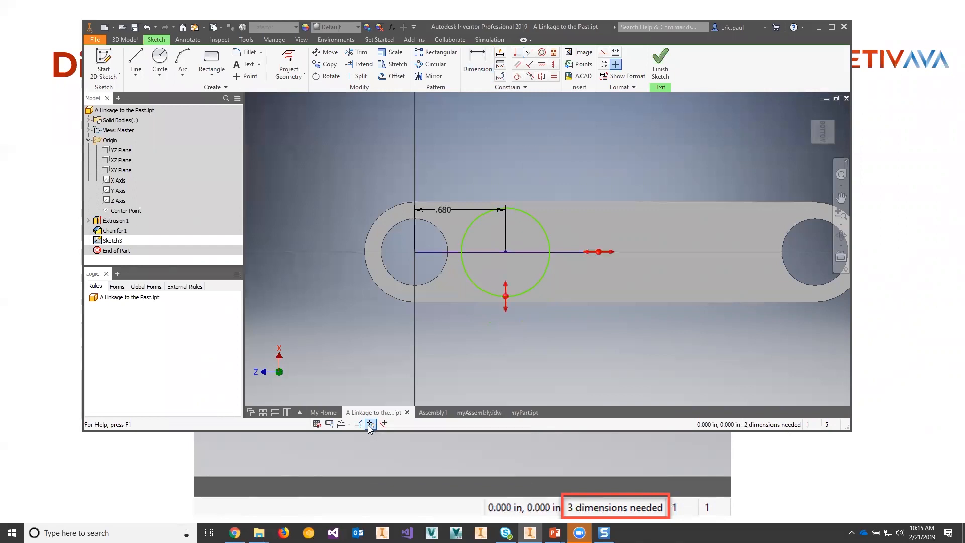
mouse_move(510, 298)
left_mouse_down()
mouse_move(511, 329)
mouse_move(502, 284)
mouse_move(504, 317)
mouse_move(497, 298)
mouse_move(504, 300)
left_mouse_up()
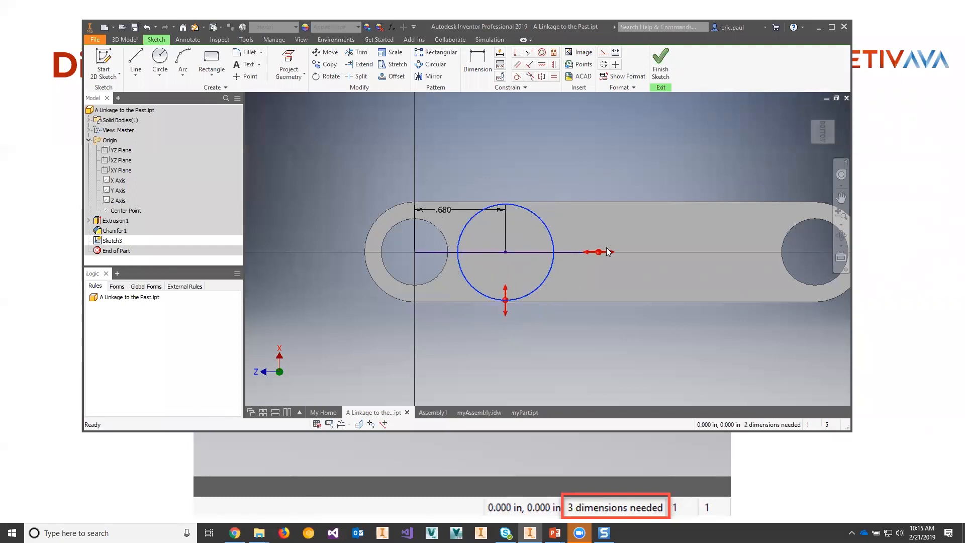
mouse_move(601, 254)
left_mouse_down()
mouse_move(678, 255)
mouse_move(592, 253)
left_mouse_up()
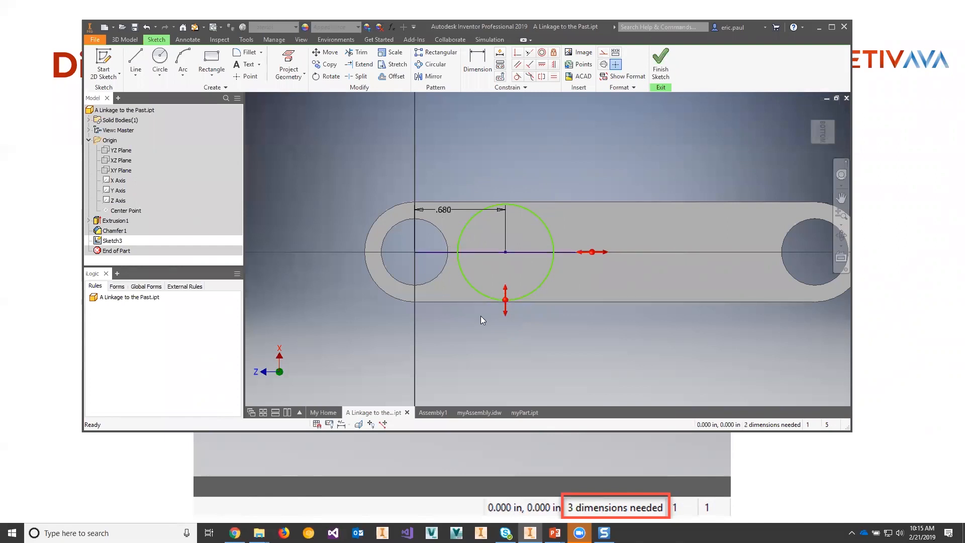
left_click(672, 67)
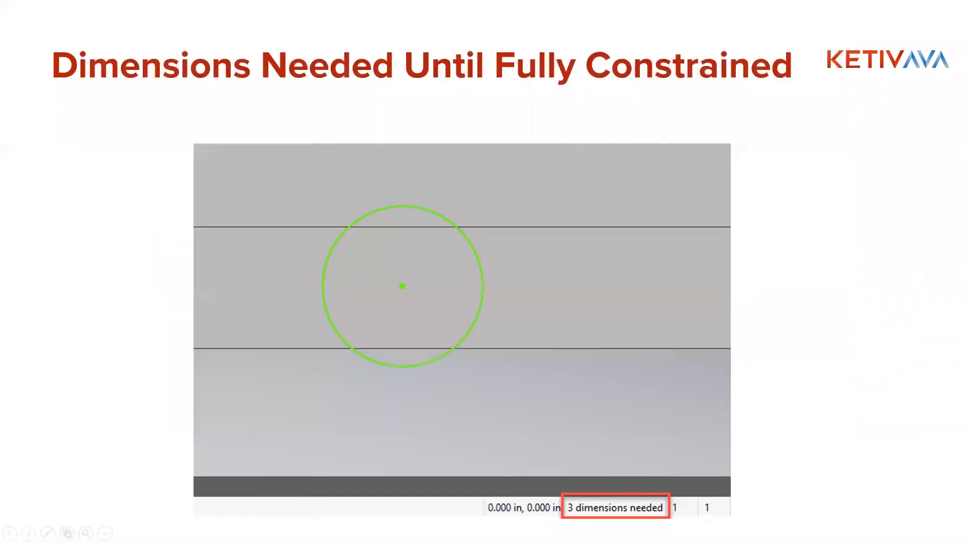
Step: Advance the presentation to the Backup Your Settings slide and switch back to a maximized Inventor window
key("Right")
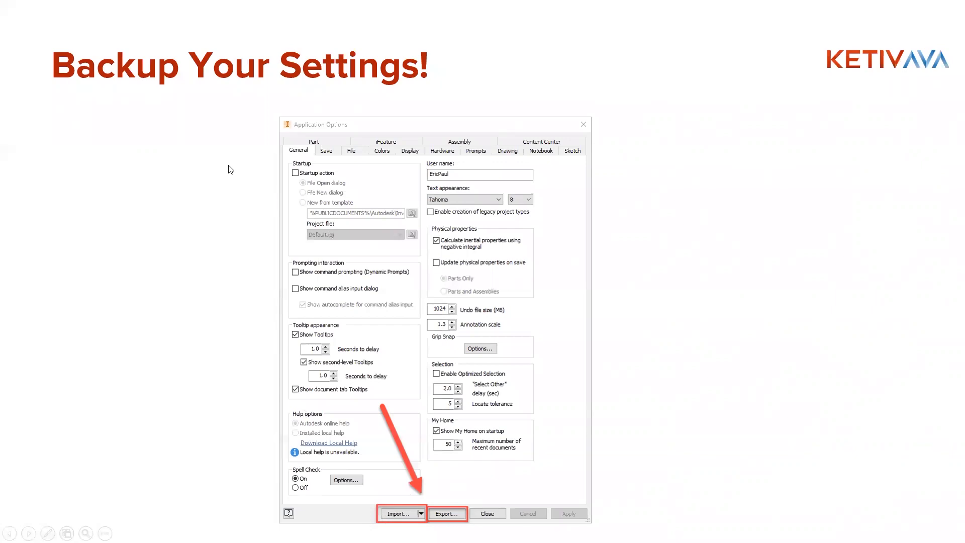
key("alt+Tab")
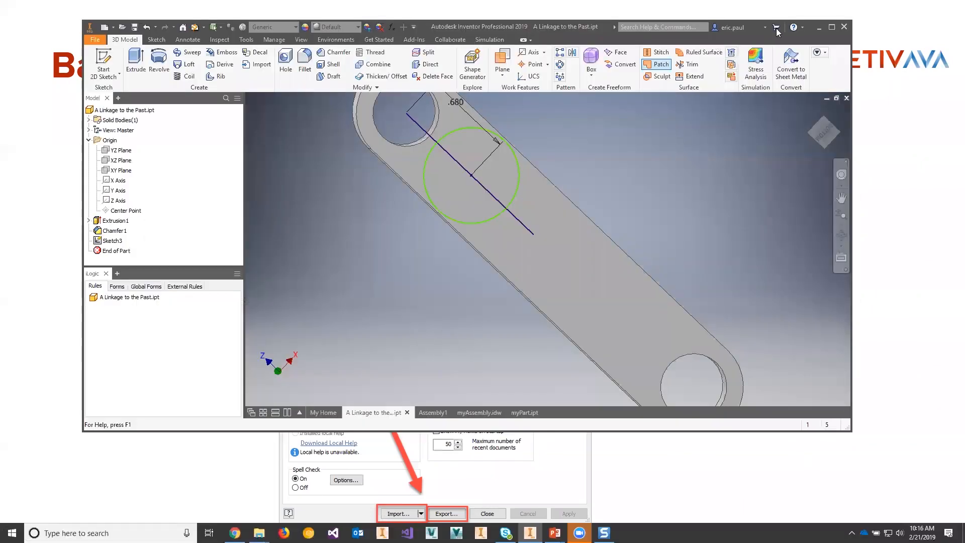
left_click(832, 27)
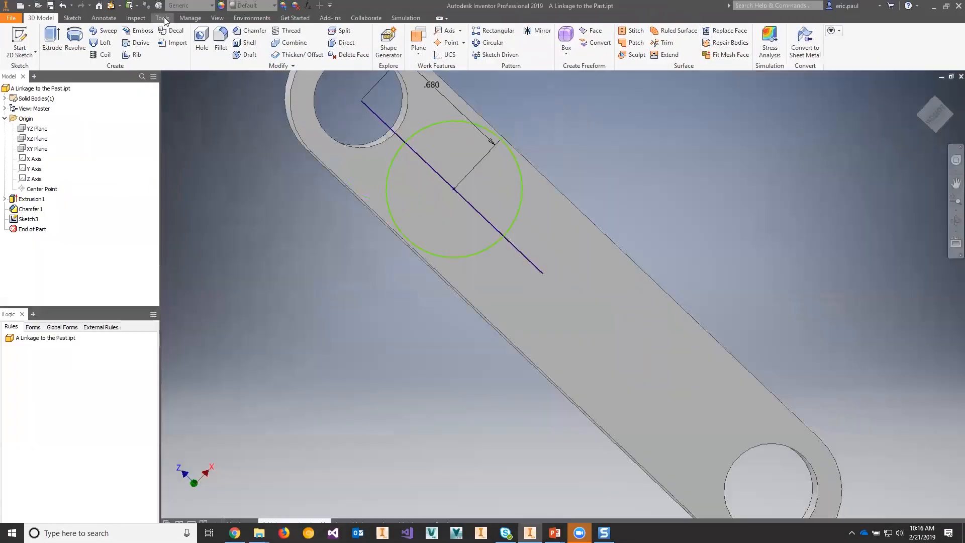
Step: Open Application Options and try exporting the settings as ApplicationOptions.xml in the Preferences folder
left_click(164, 18)
left_click(152, 55)
left_click_drag(489, 201, 822, 101)
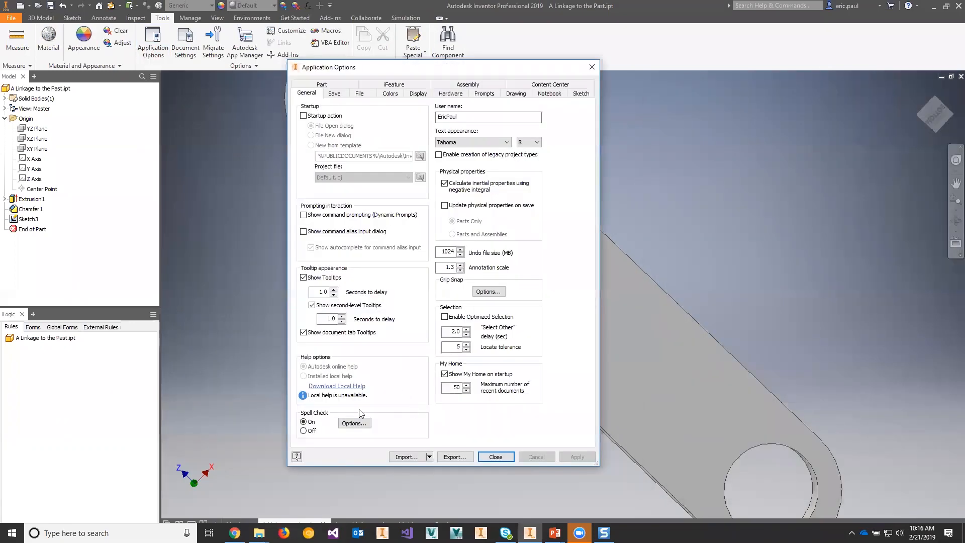
left_click(449, 459)
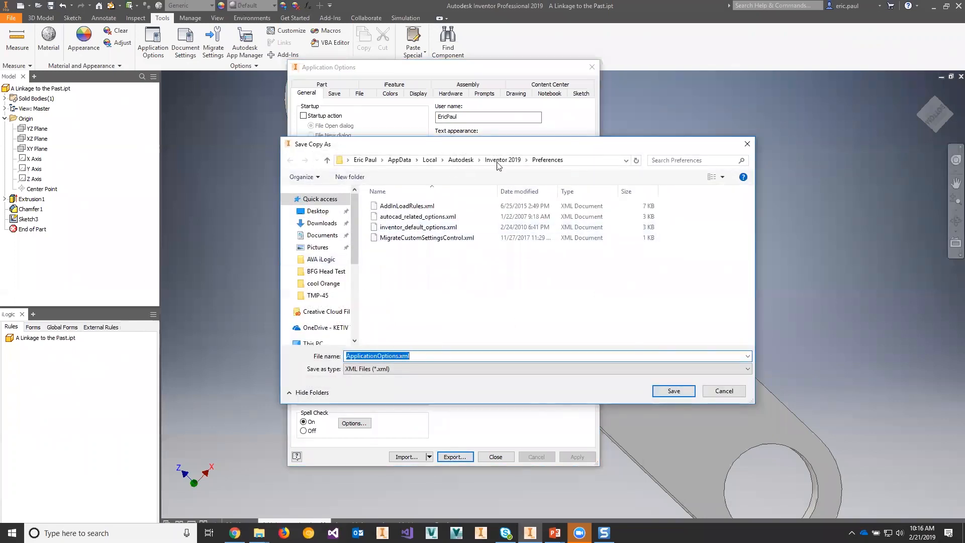
left_click(435, 357)
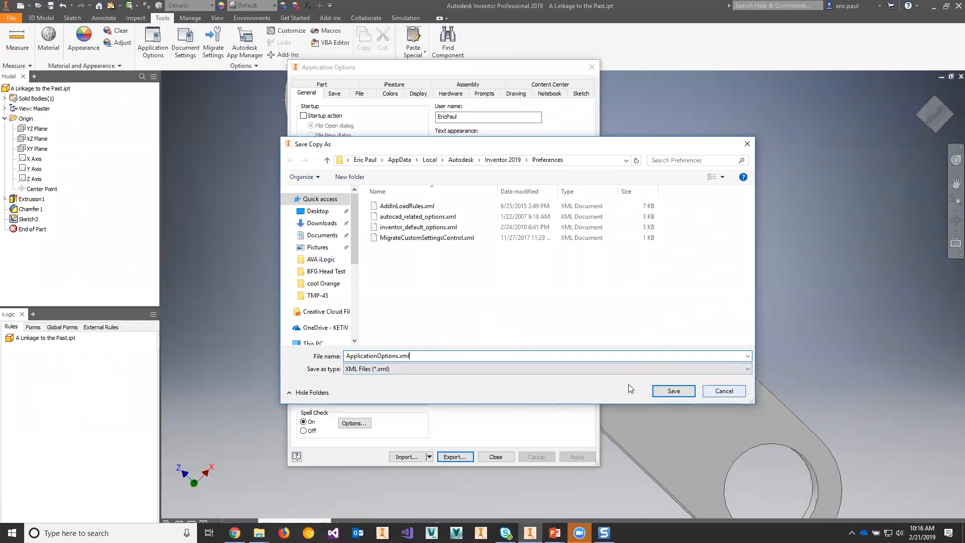
left_click(722, 391)
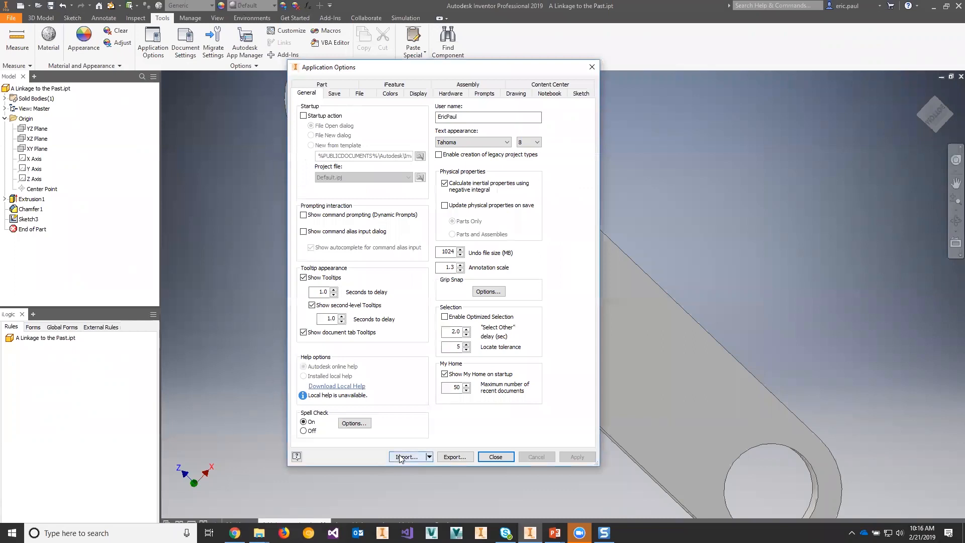
Step: Import application options from inventor_default_options.xml in the Preferences folder and close Application Options
left_click(429, 456)
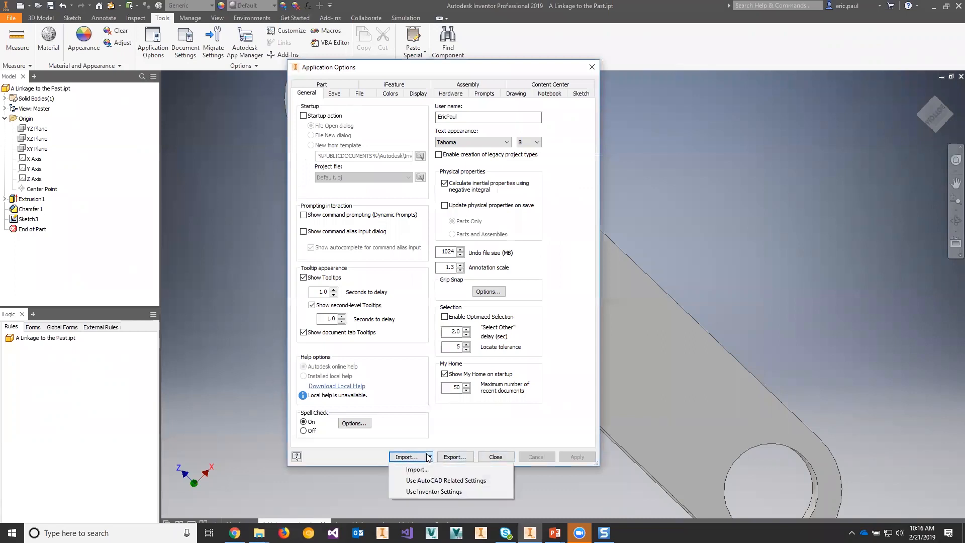
left_click(396, 458)
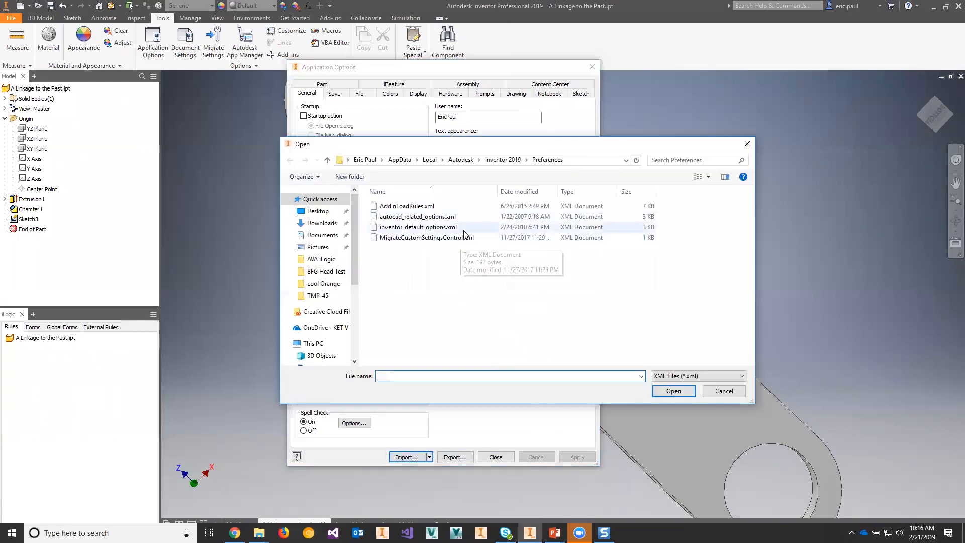
left_click(464, 229)
left_click(688, 391)
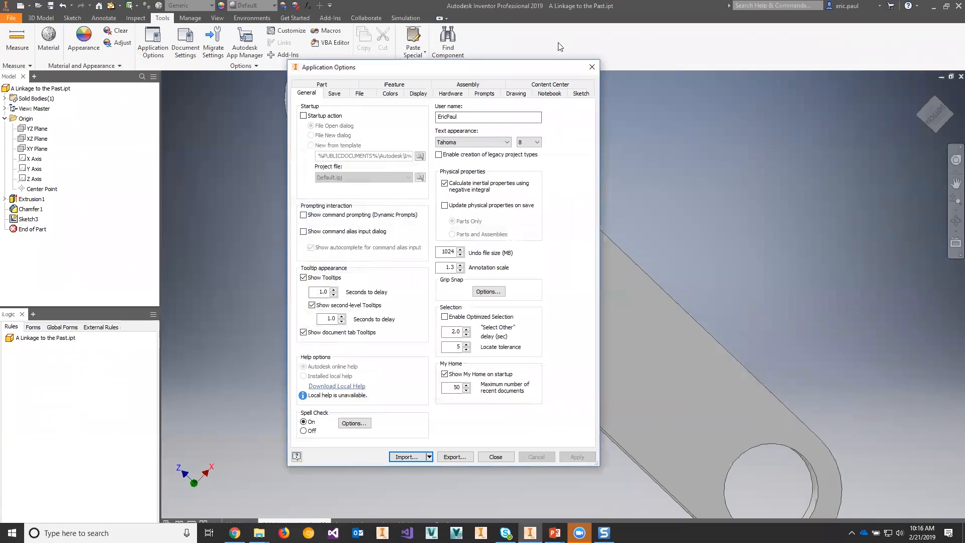
left_click(593, 68)
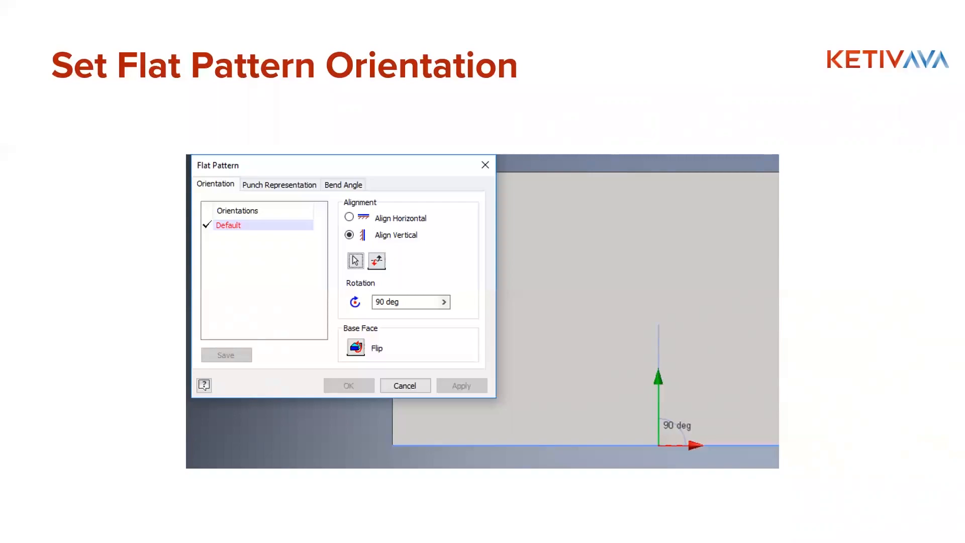
Step: Switch from the presentation back to Inventor and create a new part from the Sheet Metal.ipt template
key("alt+Tab")
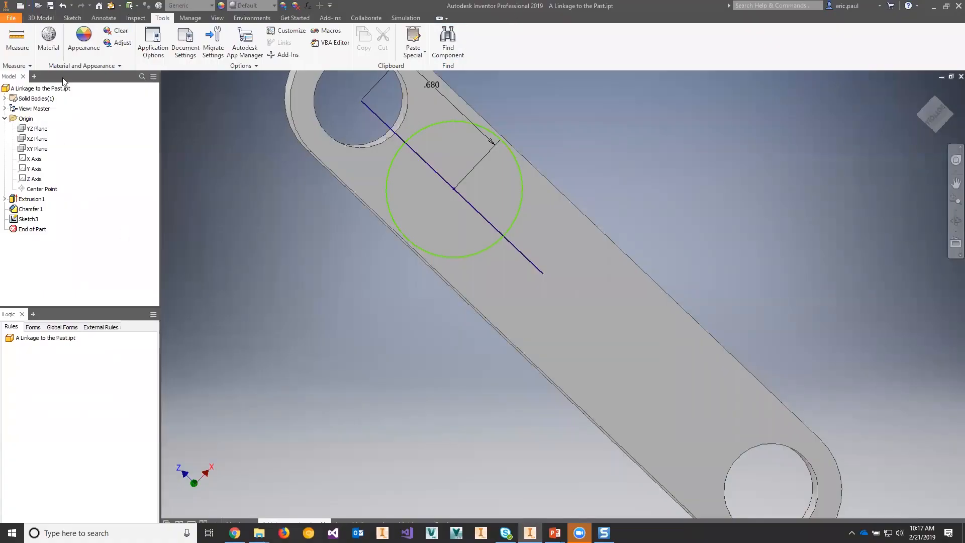
left_click(42, 19)
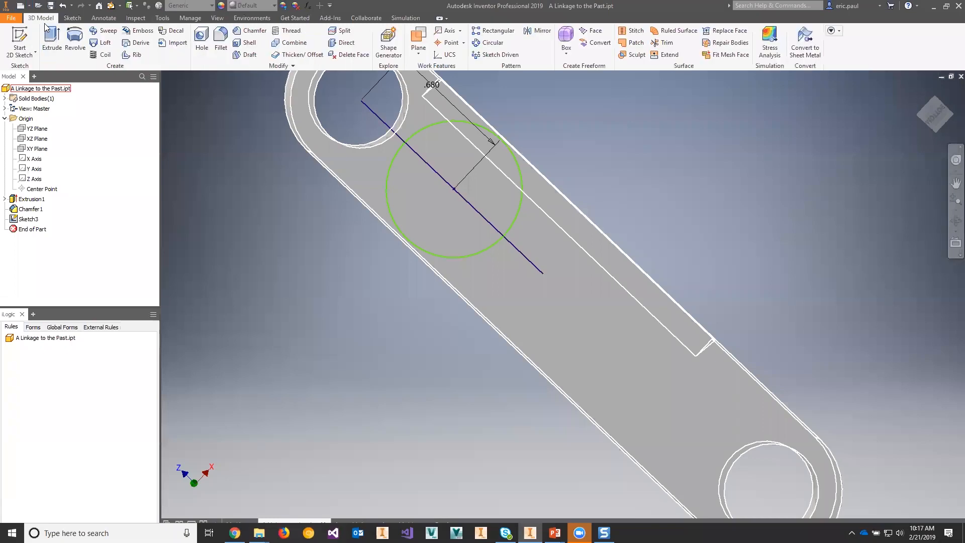
left_click(10, 18)
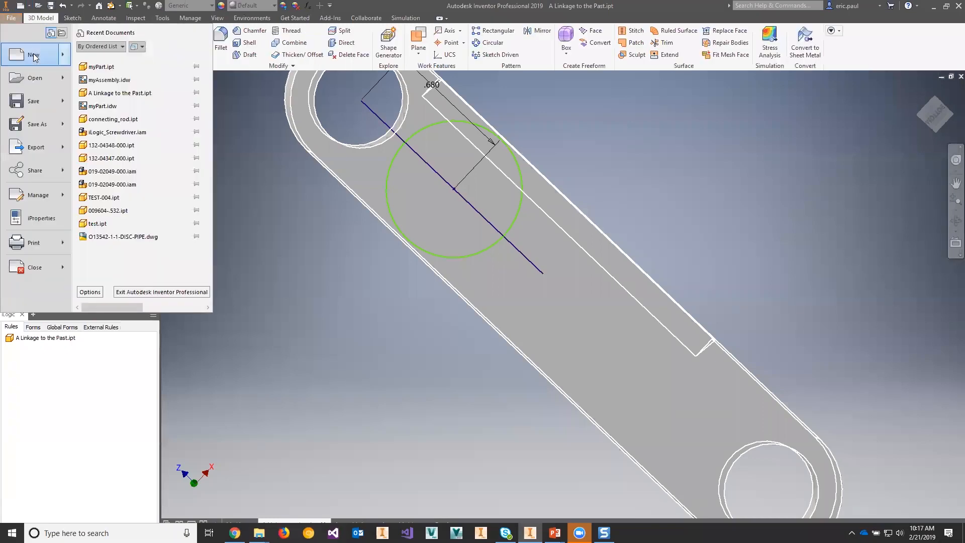
left_click(27, 42)
left_click(365, 141)
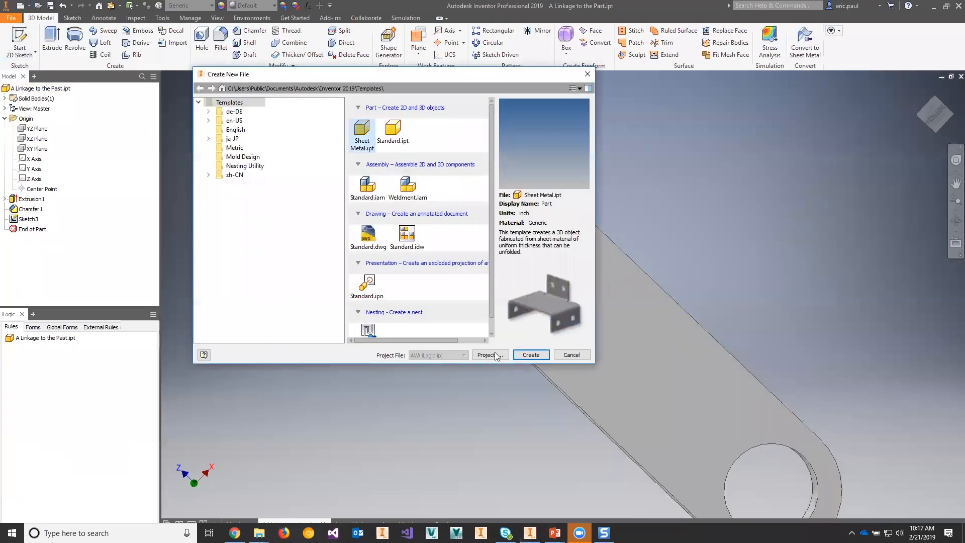
left_click(531, 354)
left_click(477, 311)
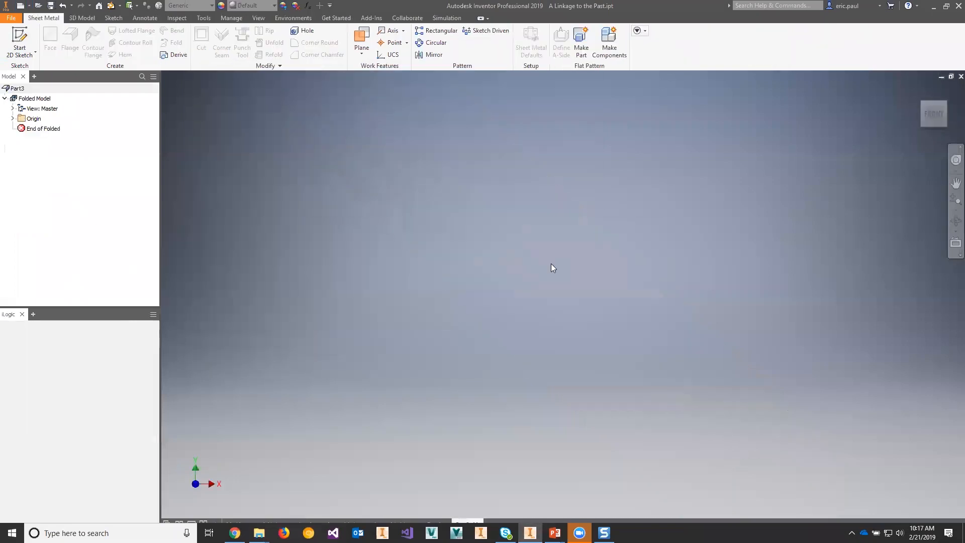
Step: Sketch a rectangle around the origin on the XY plane and turn it into a sheet metal face using the default rule
left_click(19, 40)
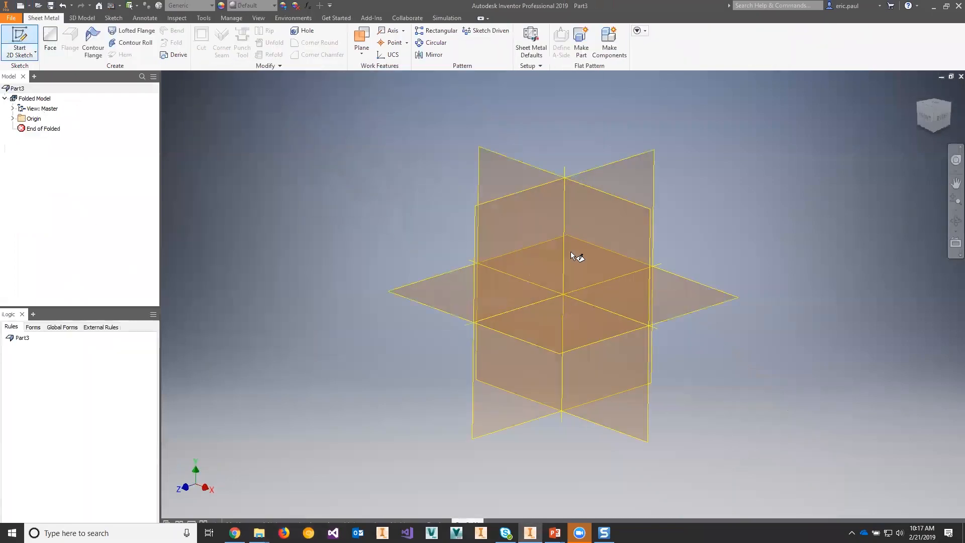
left_click(580, 255)
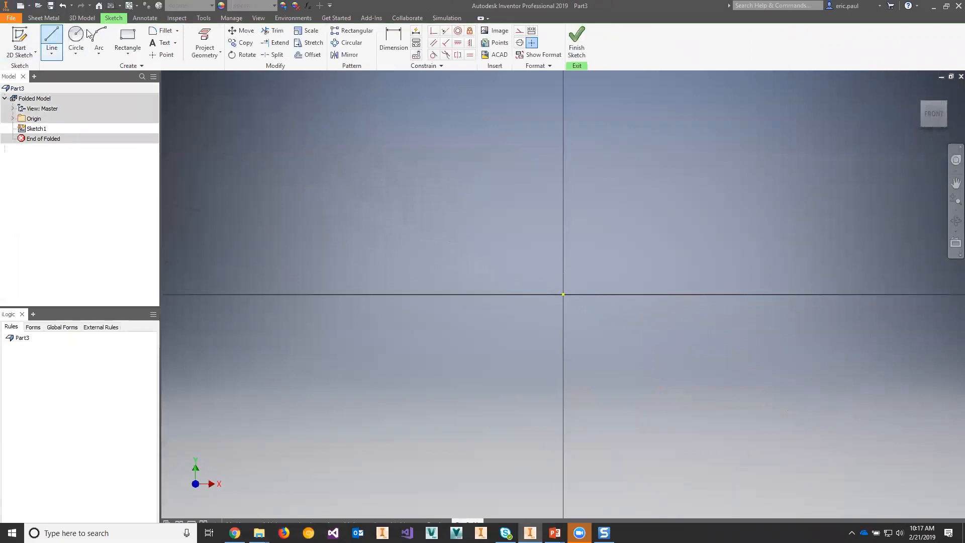
left_click(127, 37)
left_click(273, 115)
left_click(858, 456)
left_click(577, 41)
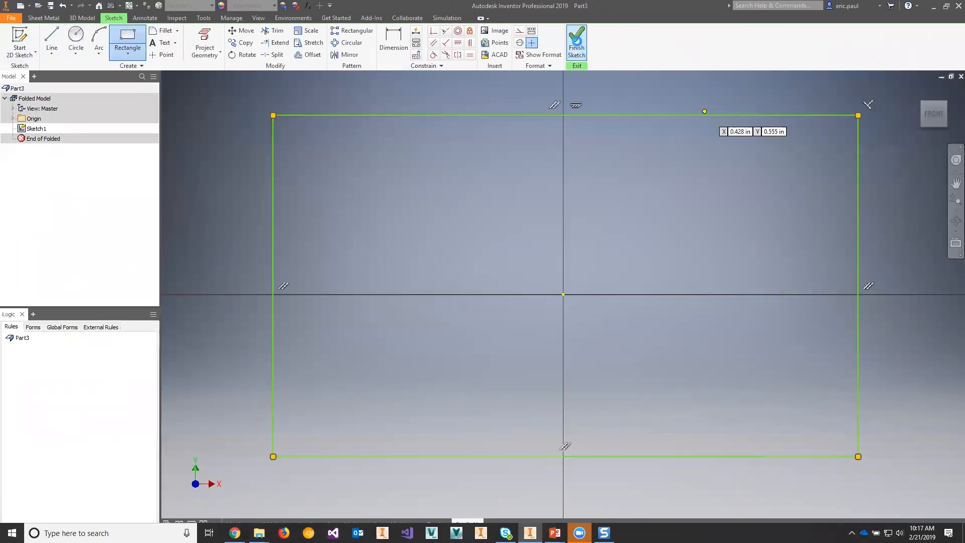
left_click(50, 40)
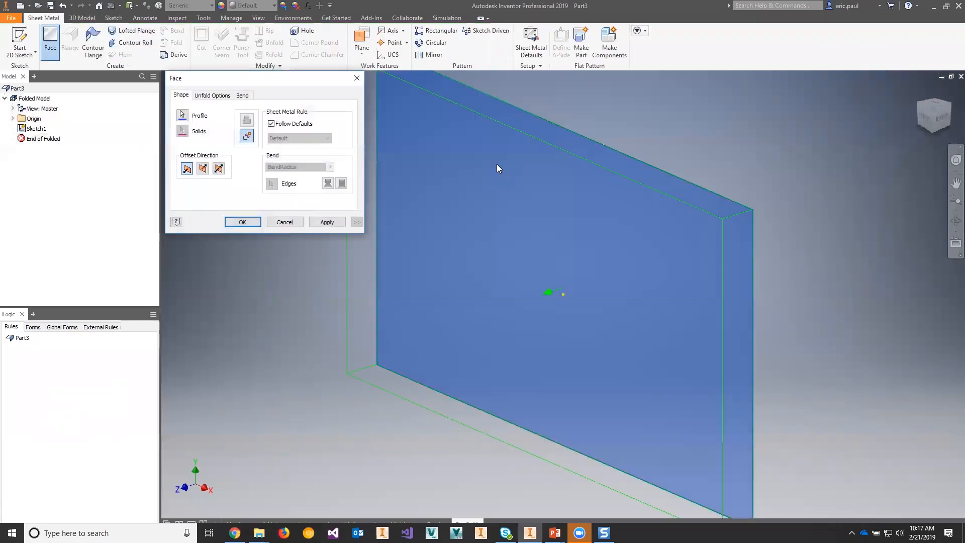
left_click(242, 222)
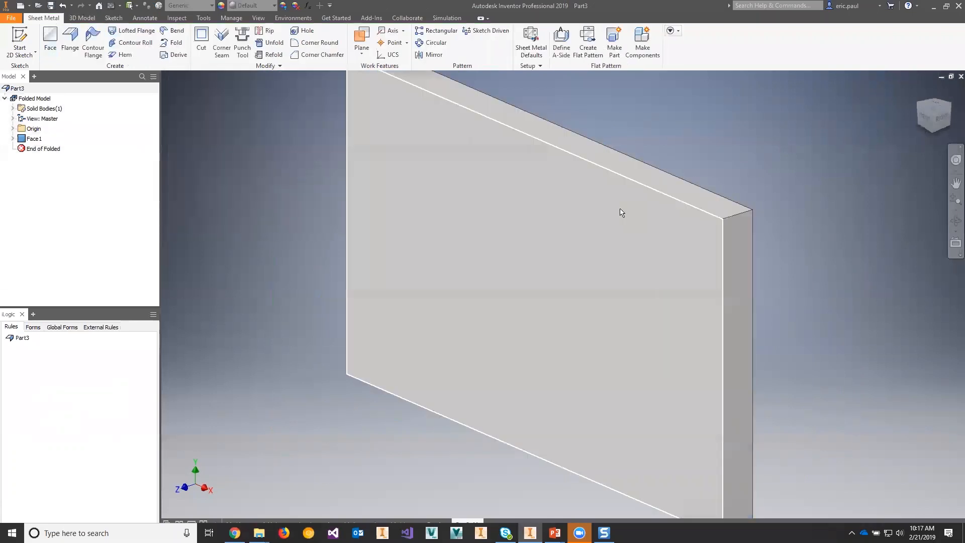
Step: Sketch a circle on the plate's large front face, toward its upper corner away from the visible end edge, and finish the sketch
scroll(430, 200, "down", 3)
middle_click_drag(601, 167, 517, 196)
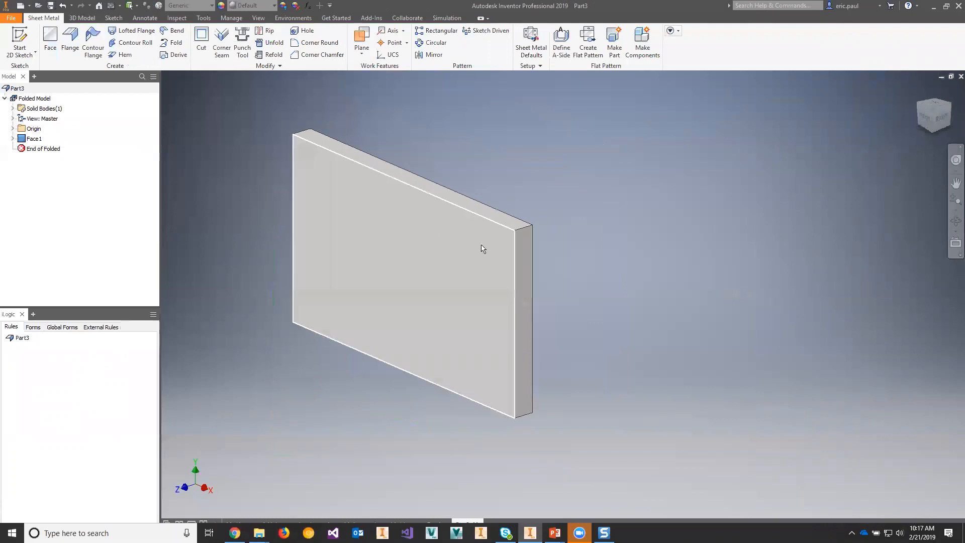
left_click(19, 35)
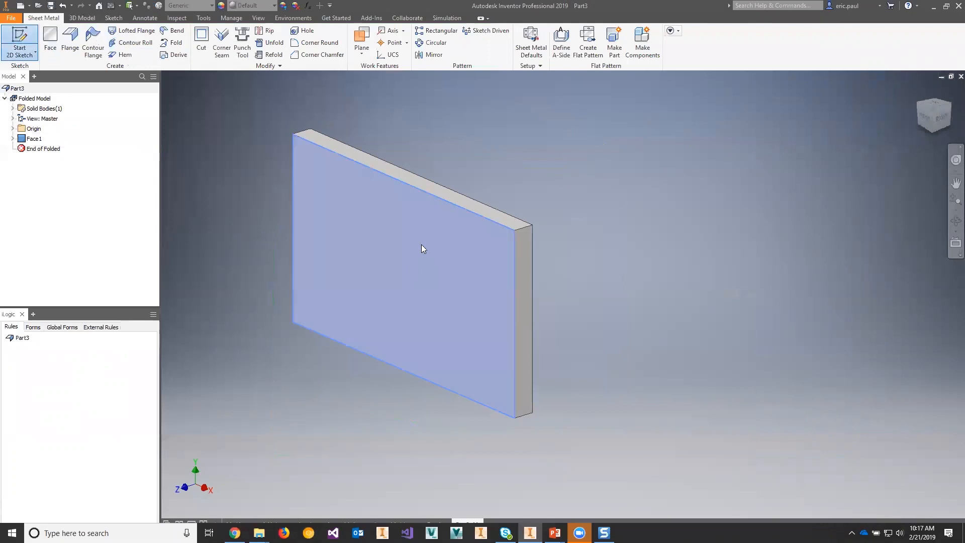
left_click(410, 266)
left_click(77, 42)
left_click(484, 261)
left_click(507, 238)
left_click(572, 49)
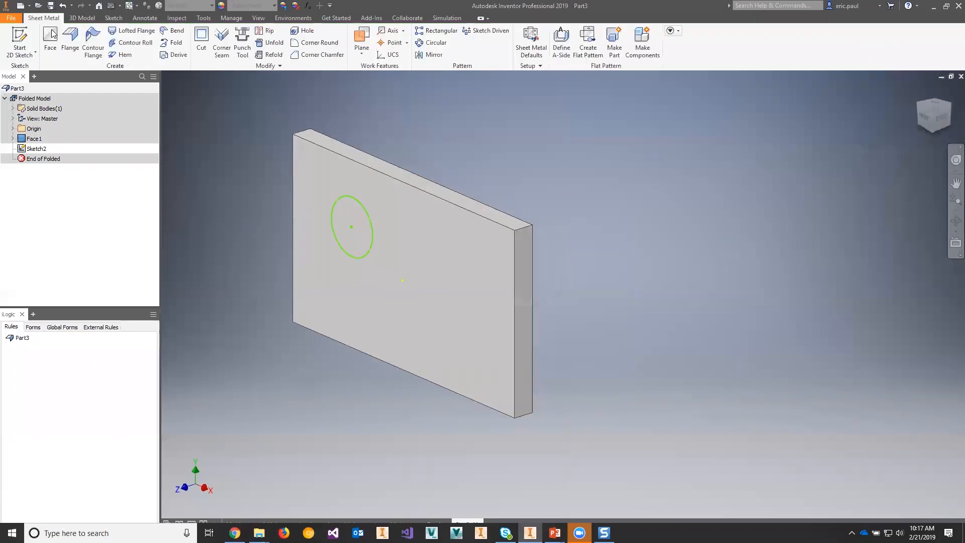
Step: Turn the circle into a sheet metal face offset outward from the plate's front face
left_click(49, 35)
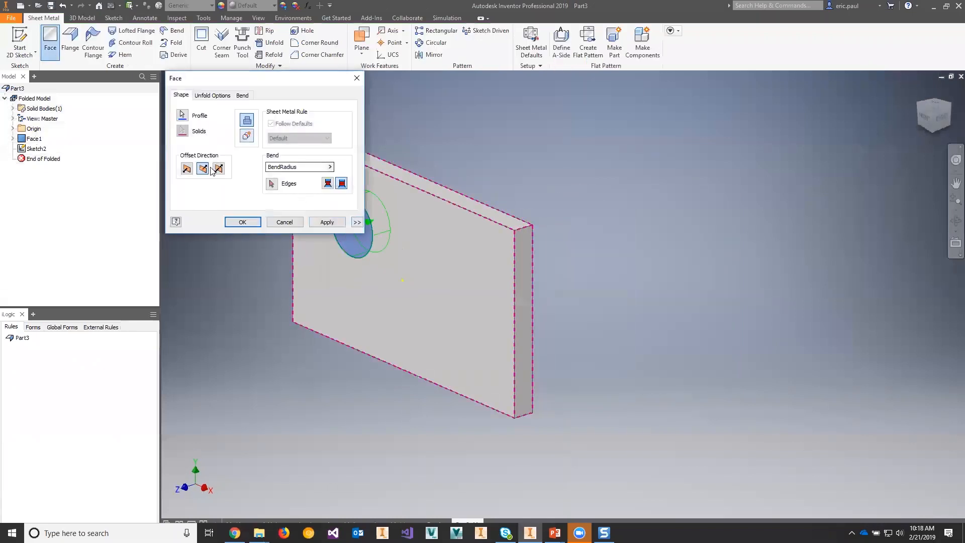
left_click(186, 168)
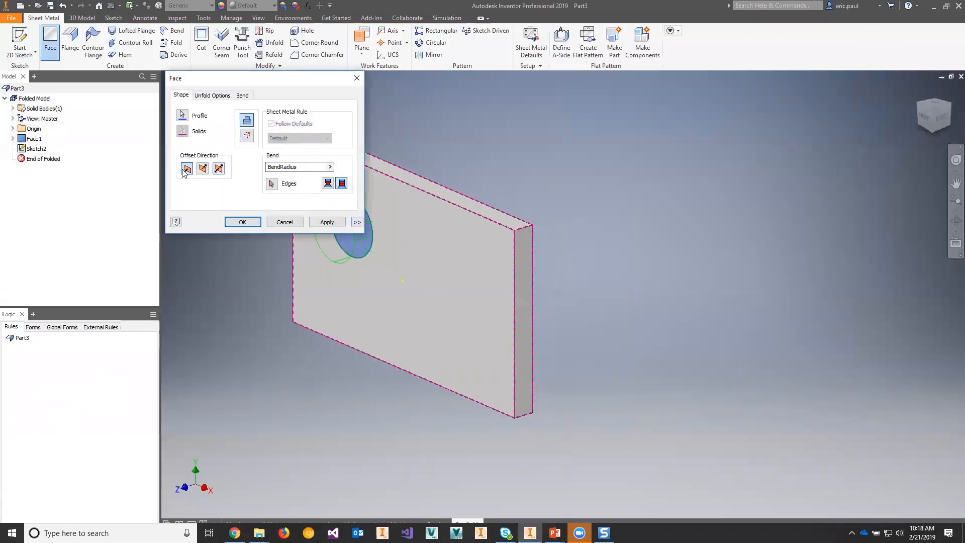
left_click(244, 221)
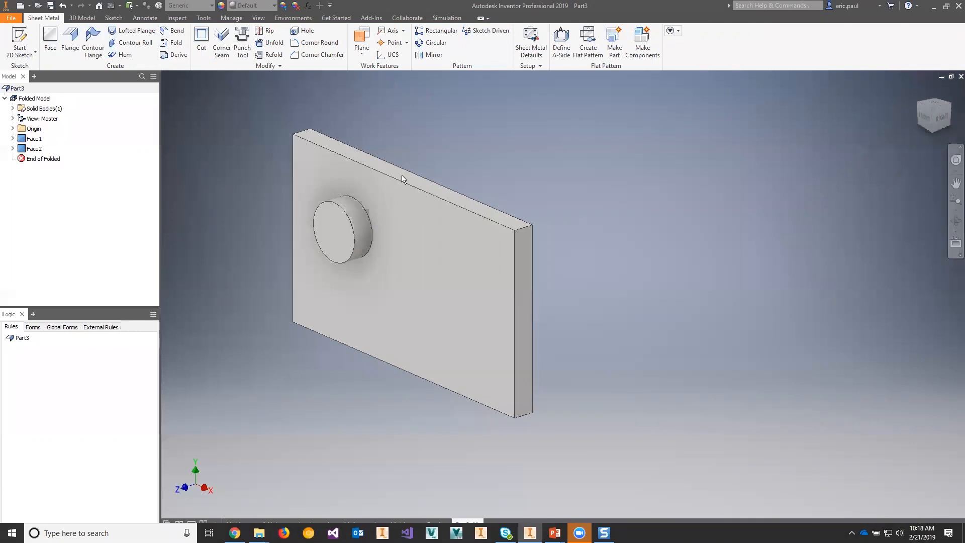
Step: Create the flat pattern with the plate's plain back face as the base face, and return to the folded part
middle_click_drag(607, 252, 498, 256, "shift")
left_click(430, 252)
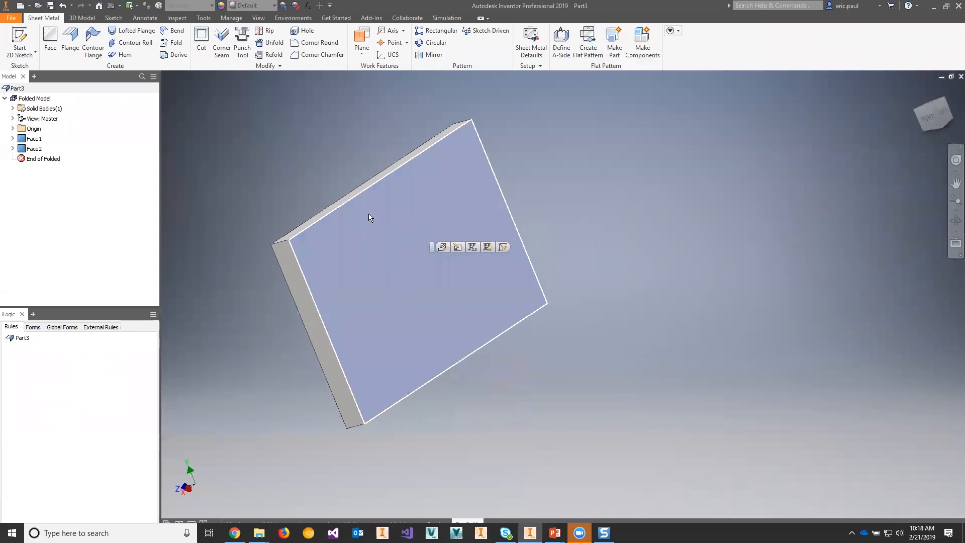
left_click(586, 43)
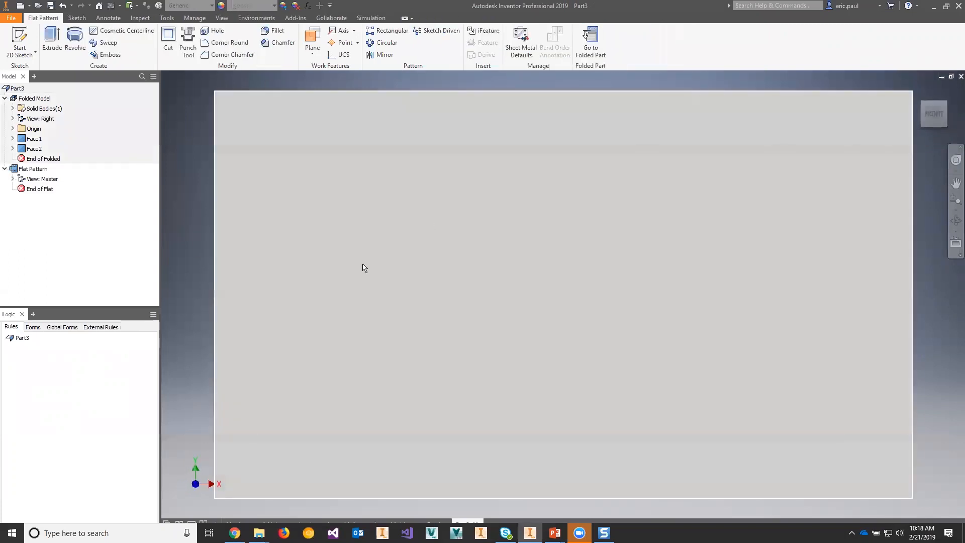
left_click(591, 43)
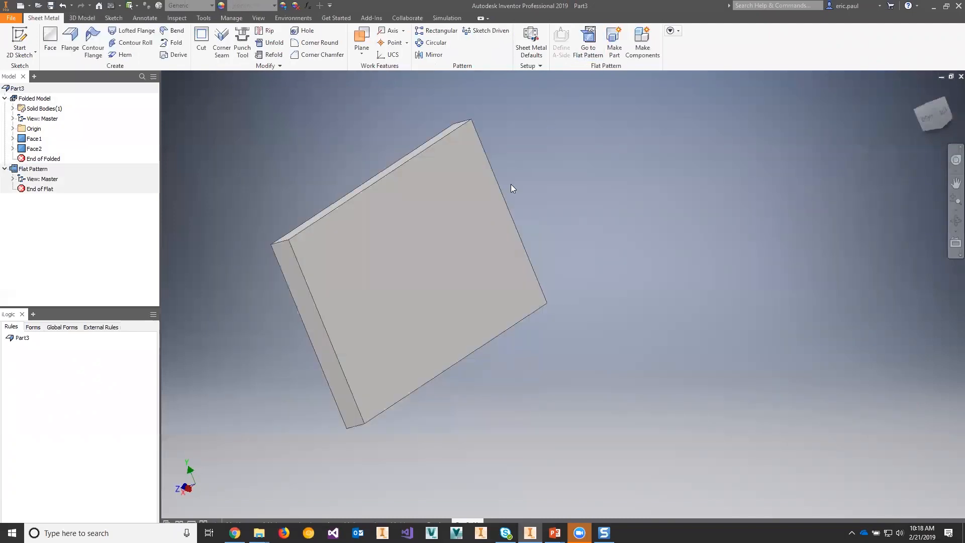
Step: Inspect the side of the folded part with the round boss and reopen the flat pattern to compare its orientation
middle_click_drag(511, 195, 642, 173, "shift")
middle_click_drag(336, 216, 646, 113, "shift")
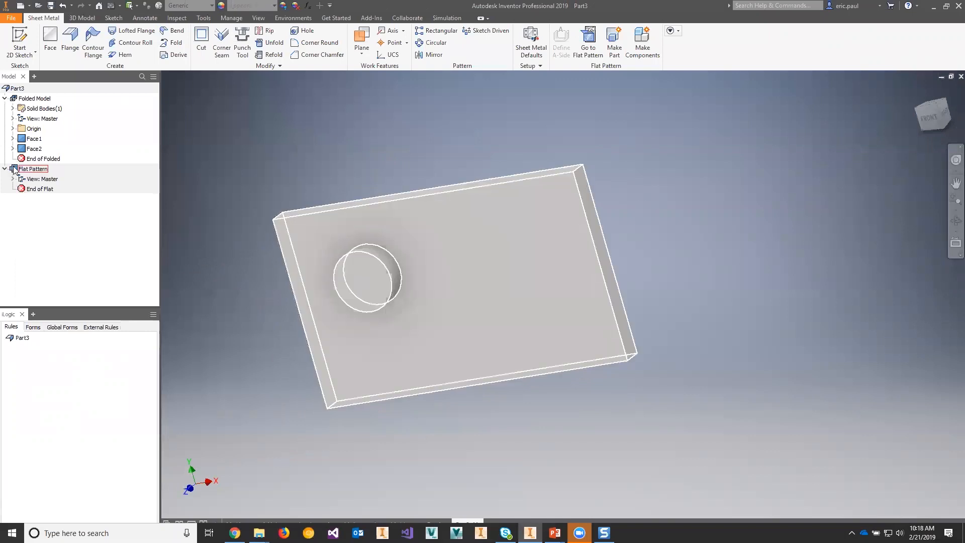
double_click(32, 169)
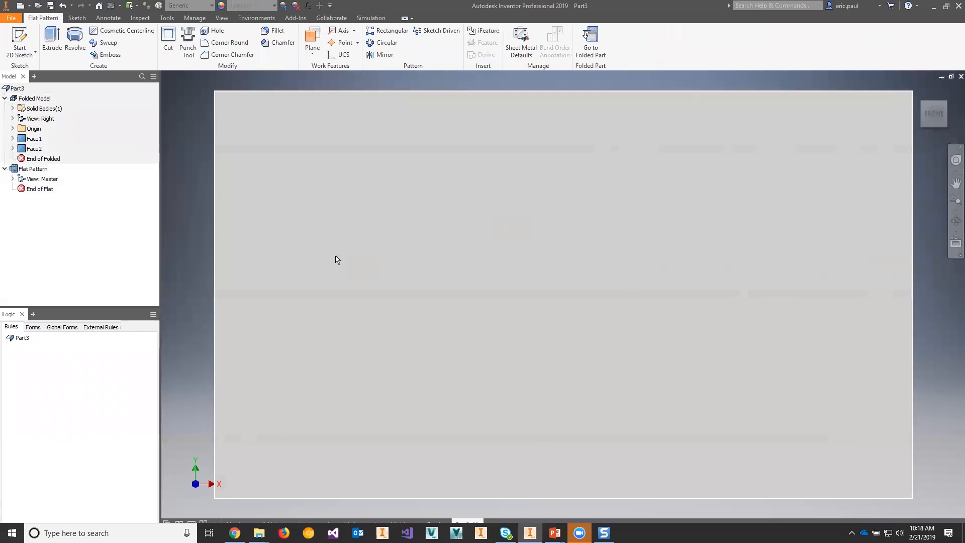
scroll(334, 259, "up", 3)
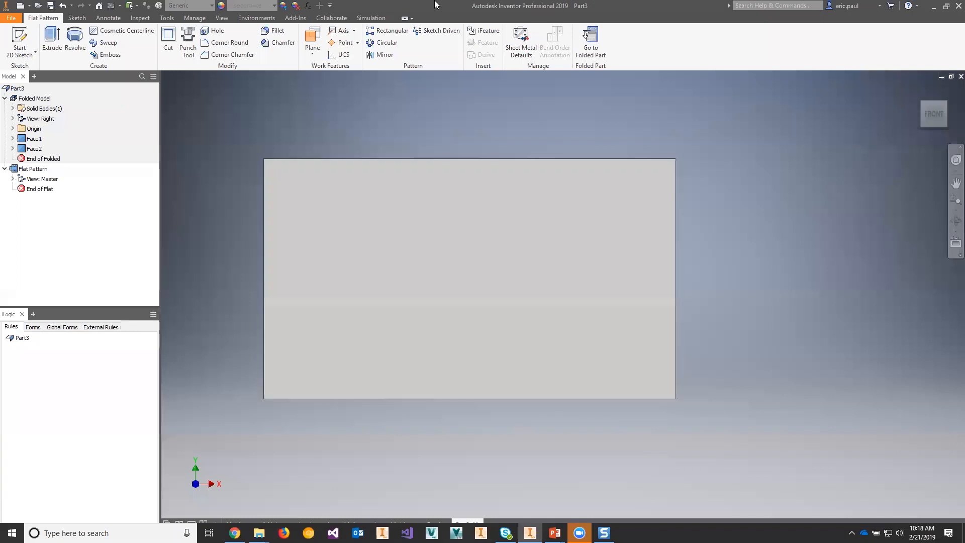
Step: Edit the flat pattern definition to use Align Vertical, and return to the folded part
left_click(33, 169)
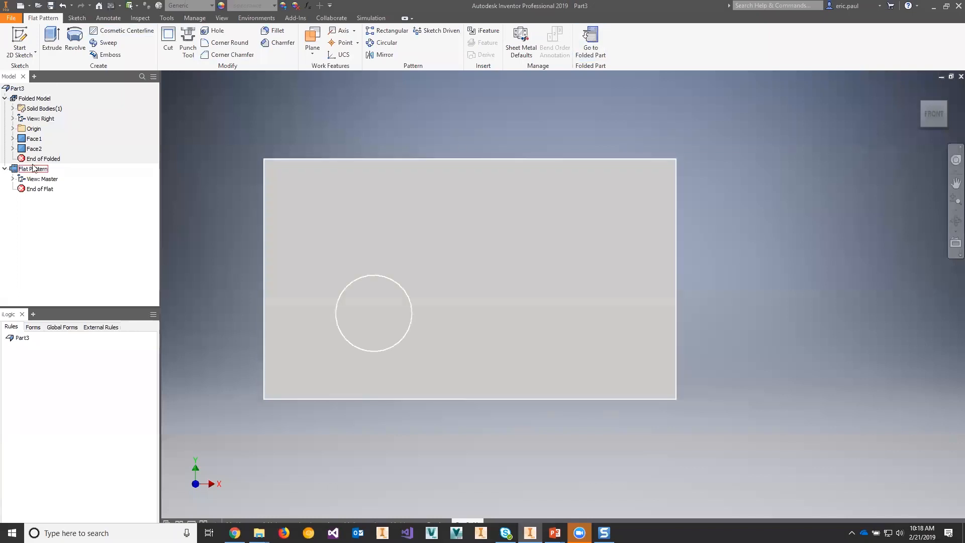
right_click(13, 173)
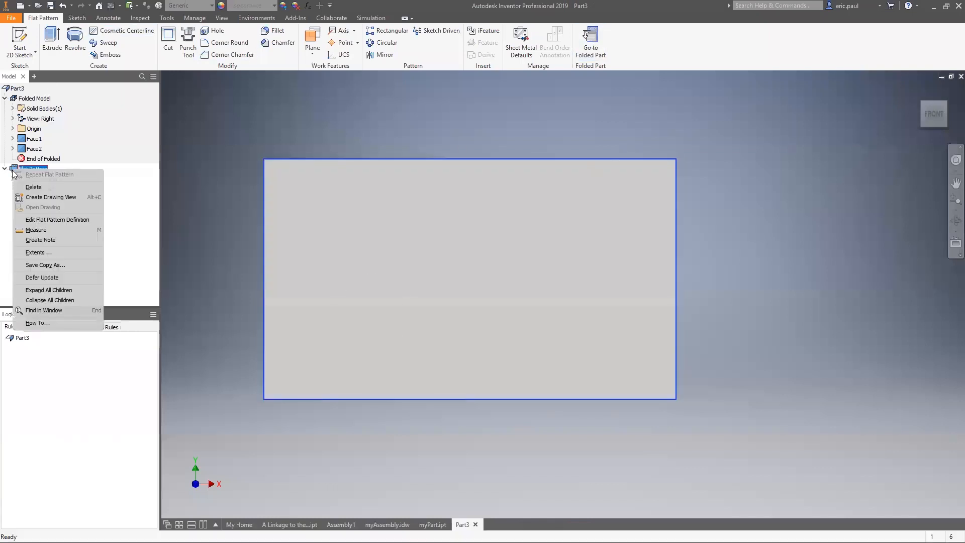
left_click(360, 130)
left_click(241, 152)
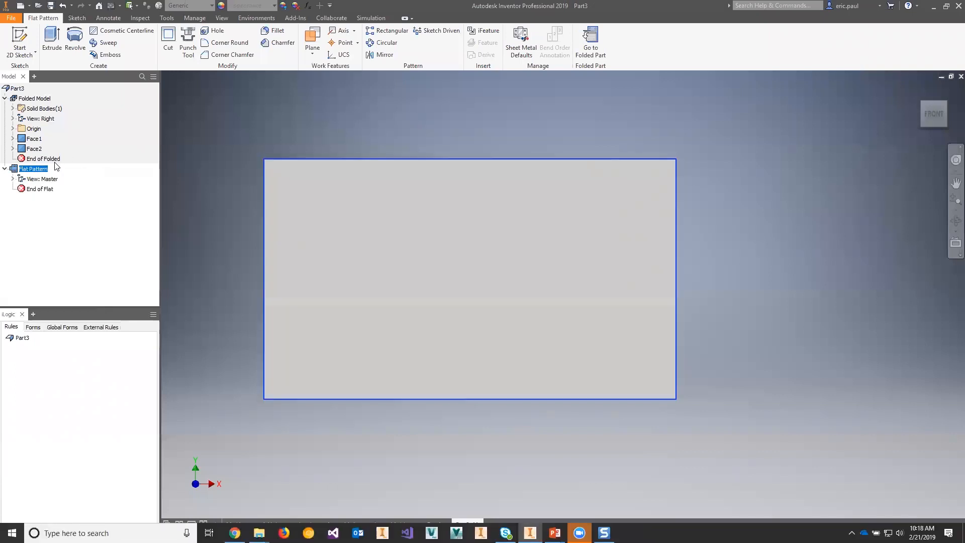
right_click(13, 172)
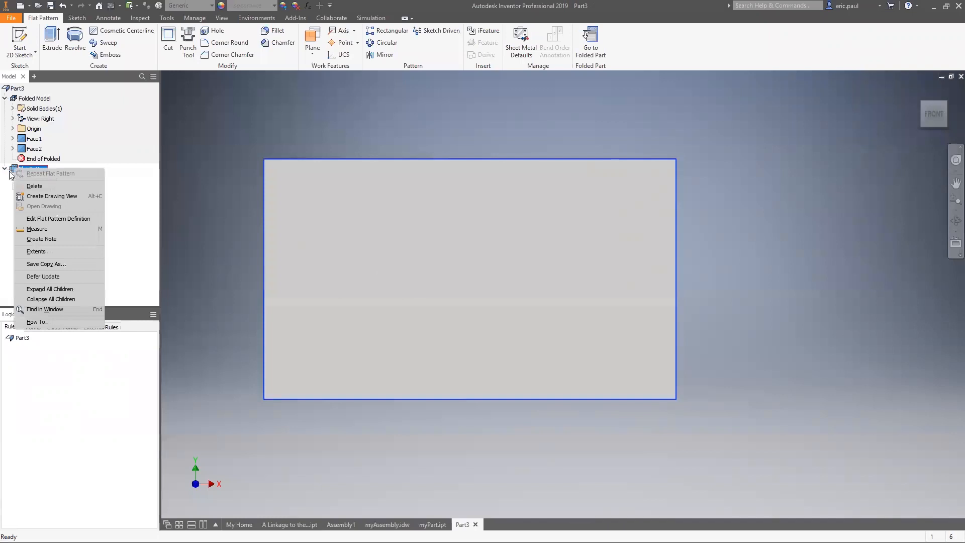
left_click(93, 220)
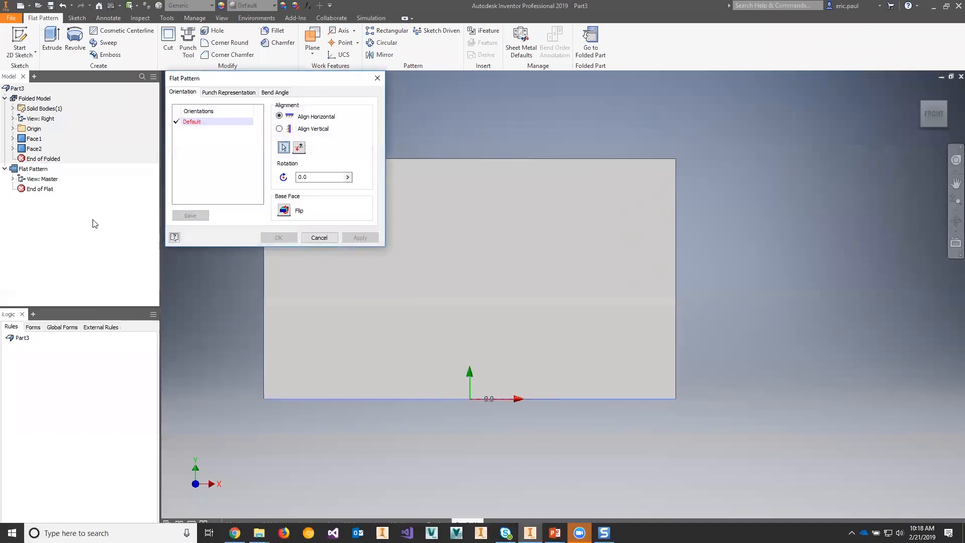
left_click(285, 129)
left_click(363, 237)
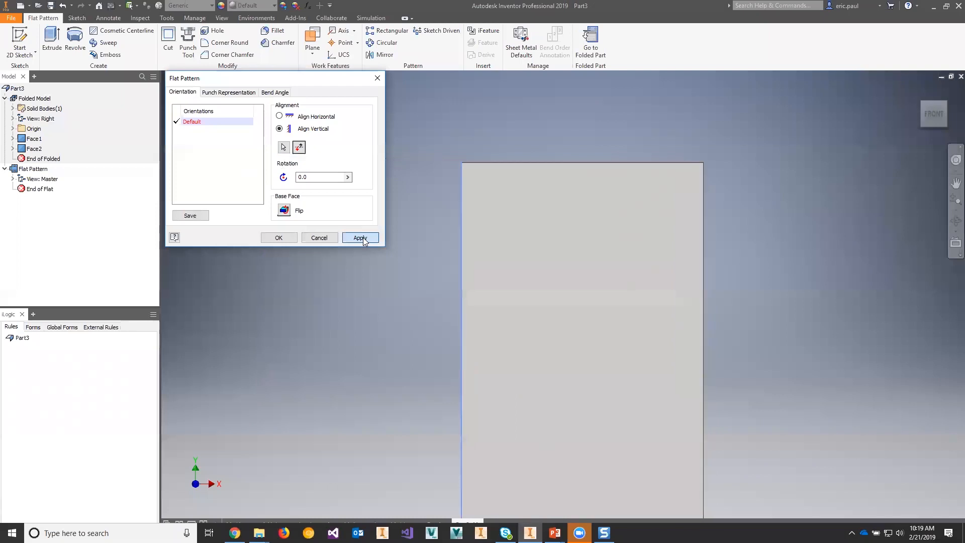
left_click(279, 238)
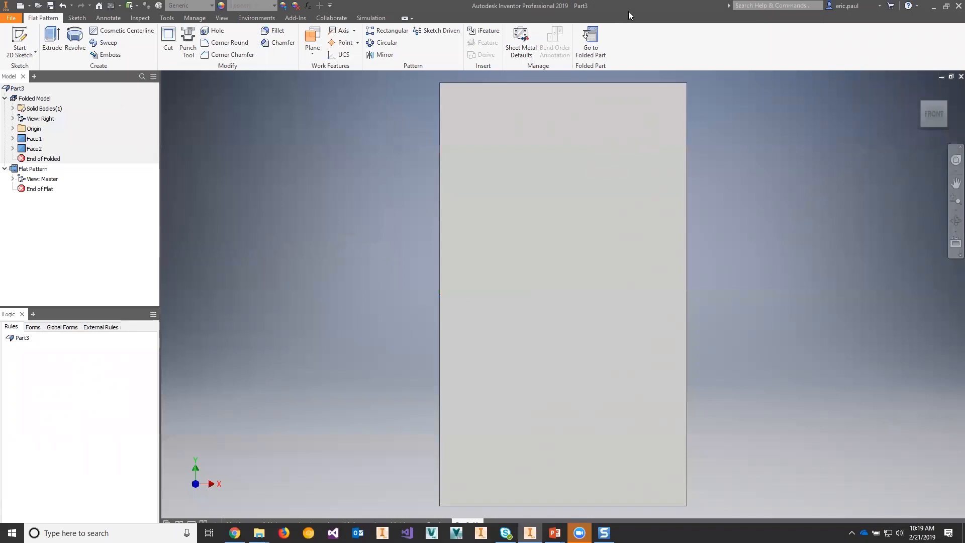
left_click(592, 46)
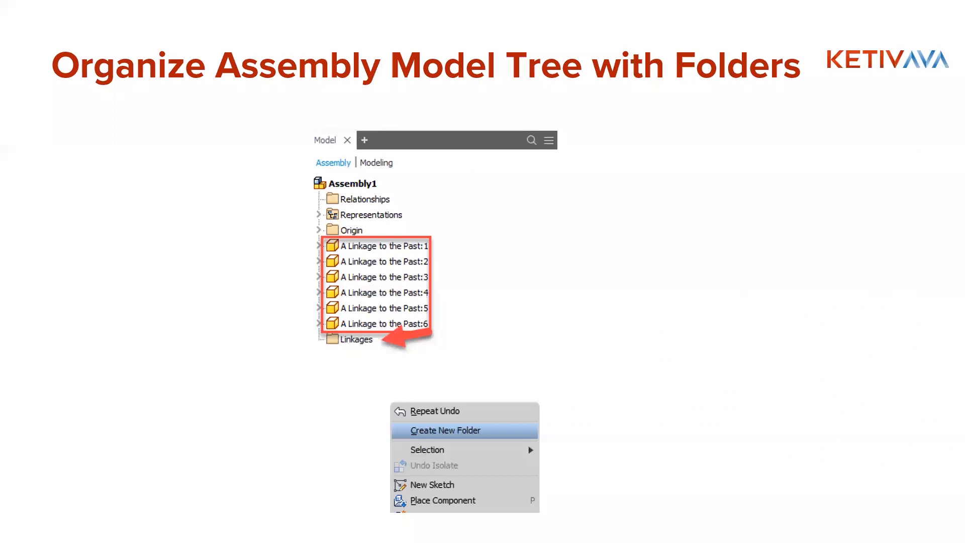
Step: Switch from the presentation back to Inventor and bring up the Assembly1 document
key("alt+Tab")
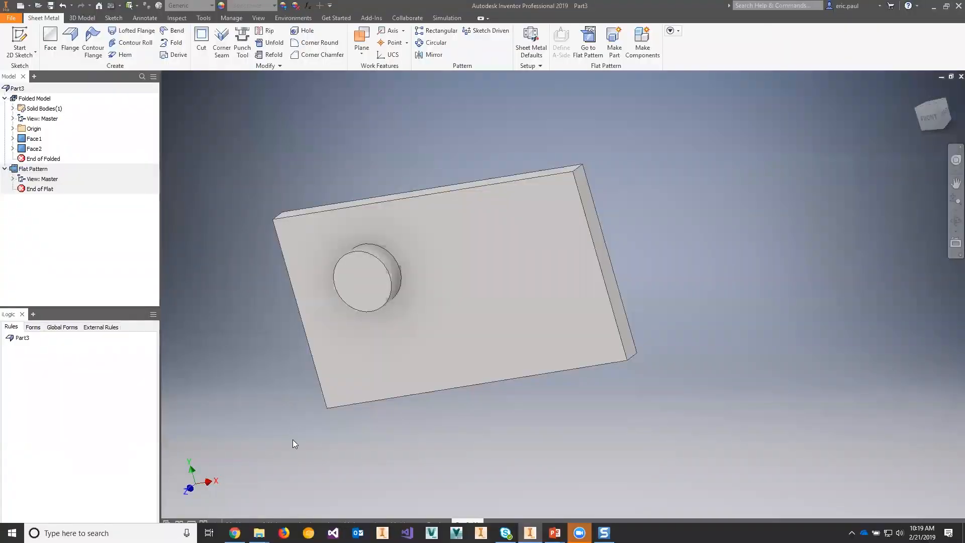
left_click(293, 520)
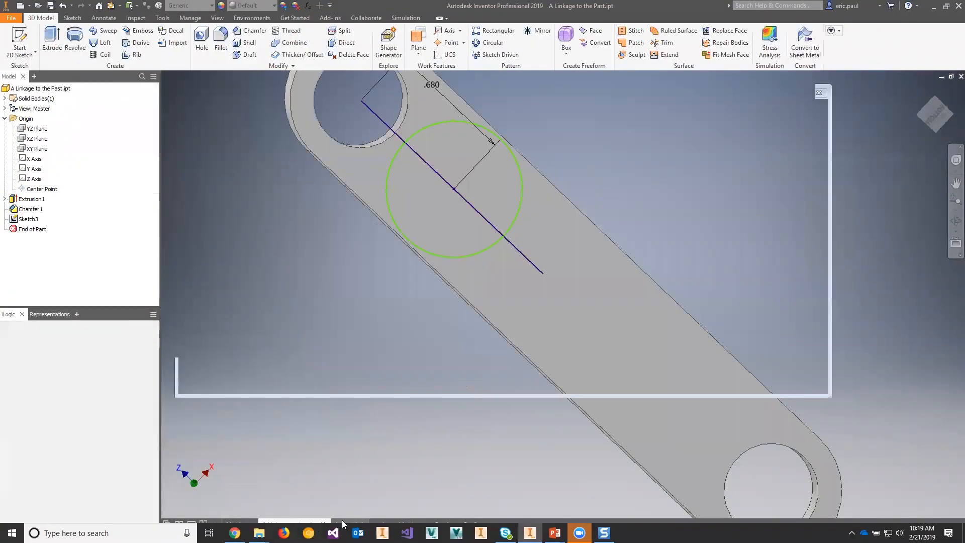
left_click(342, 519)
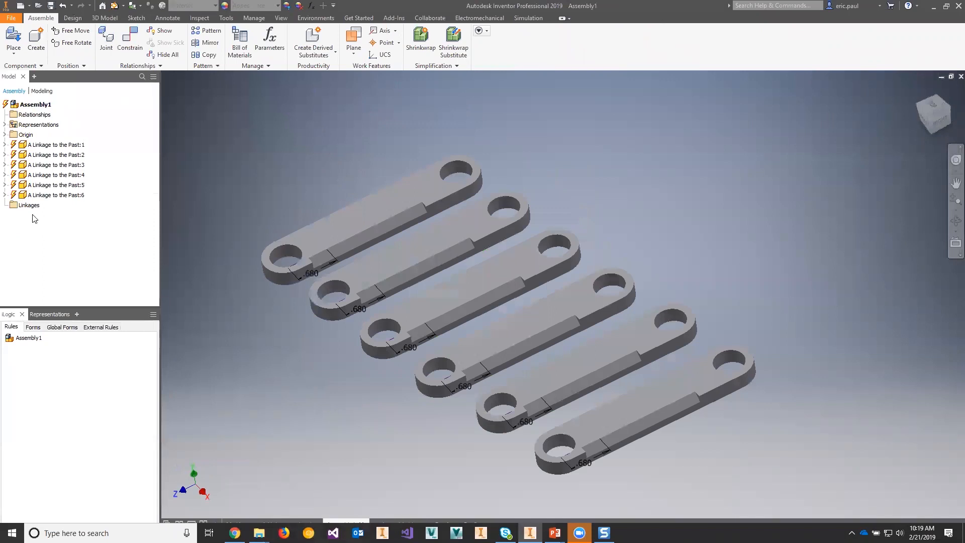
Step: Delete the Linkages folder from the assembly's model tree
left_click(20, 205)
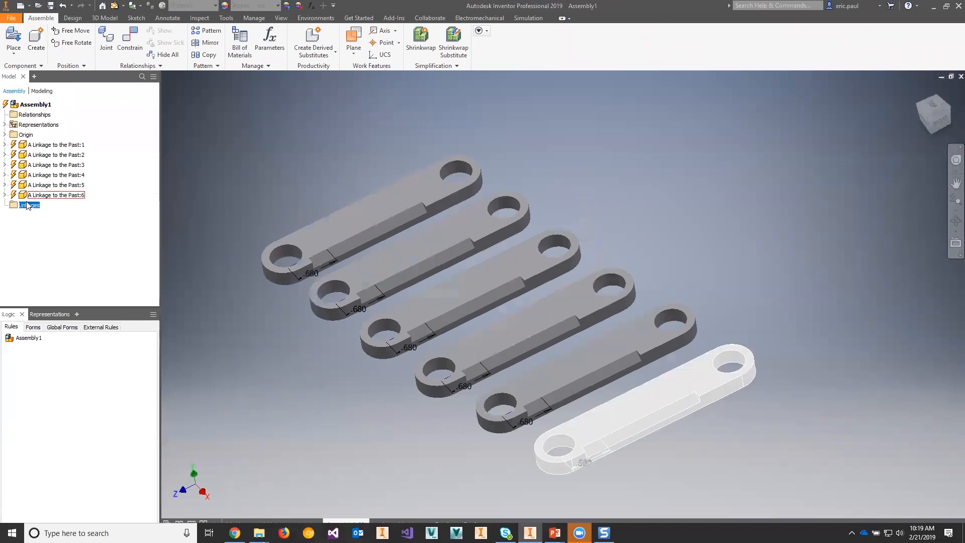
right_click(19, 204)
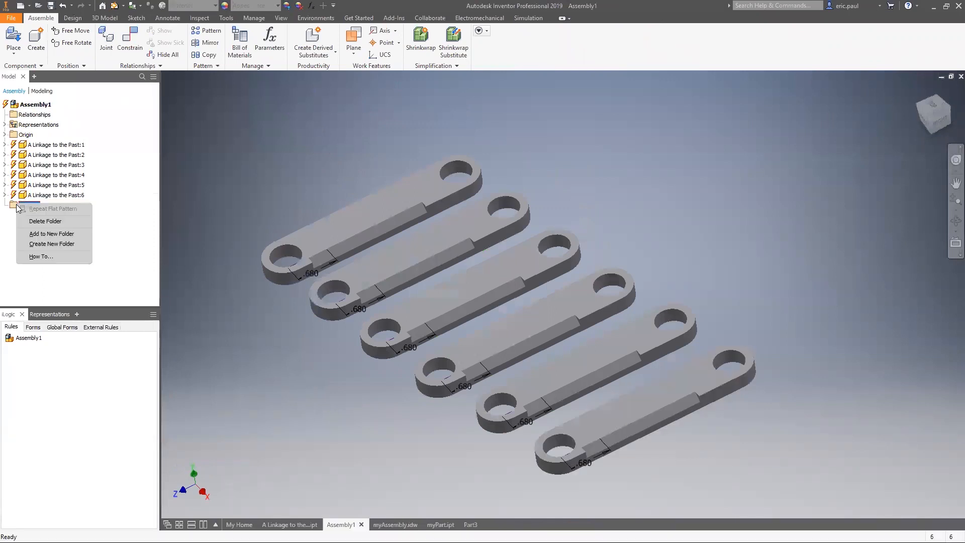
left_click(44, 221)
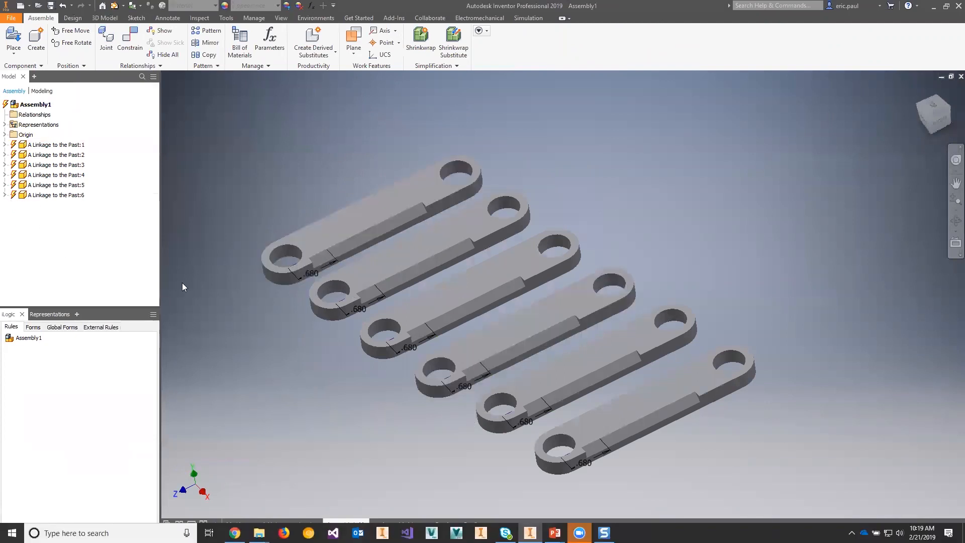
Step: Create a new folder in the assembly's model tree and name it with a person's first name followed by "Folder"
right_click(40, 225)
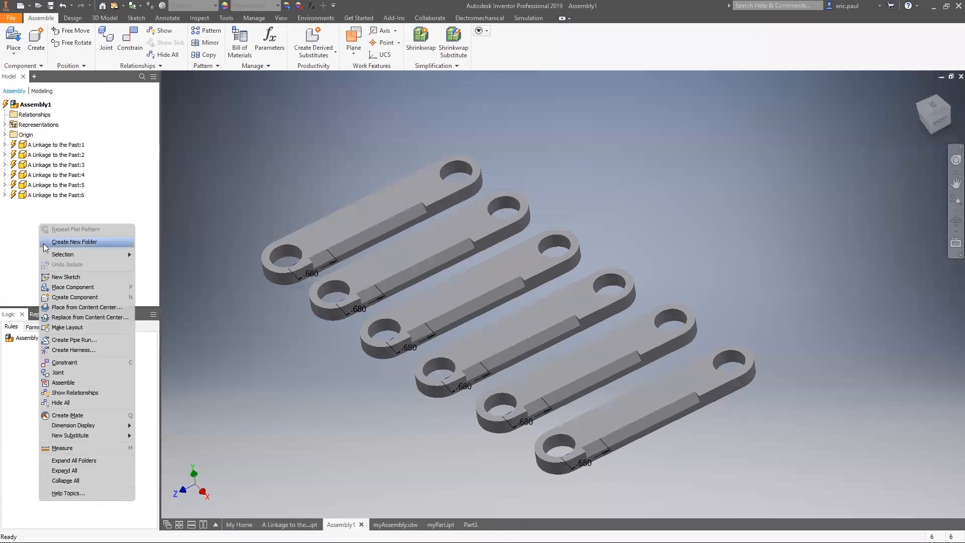
left_click(43, 242)
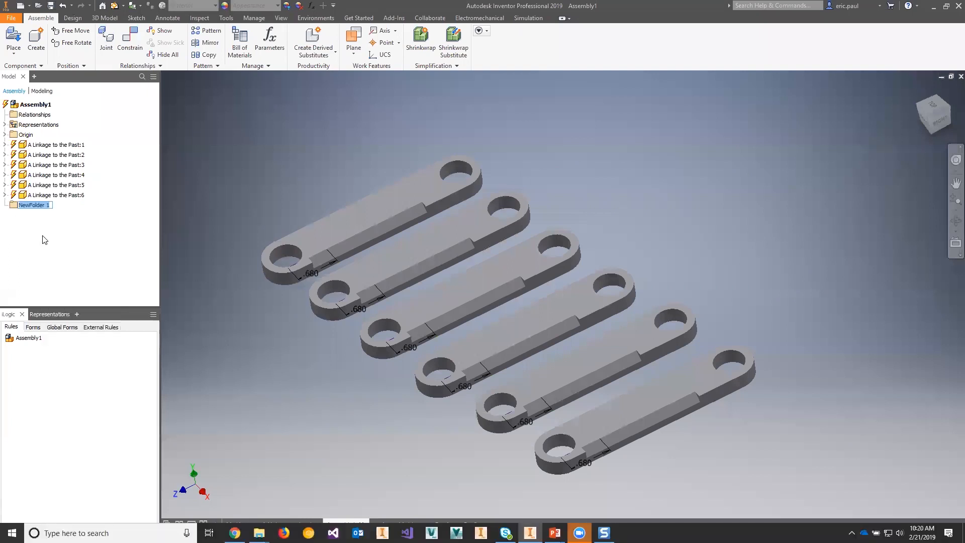
type("Nigel's Folder")
key("Return")
Step: Select all six linkage components, A Linkage to the Past:1 through :6, and move them into the new folder
left_click(53, 144)
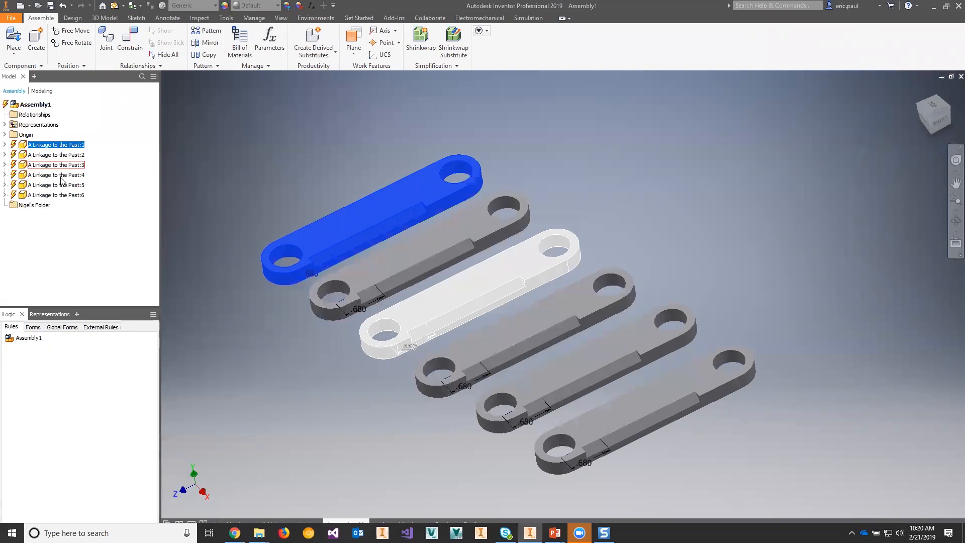
left_click(56, 195, "shift")
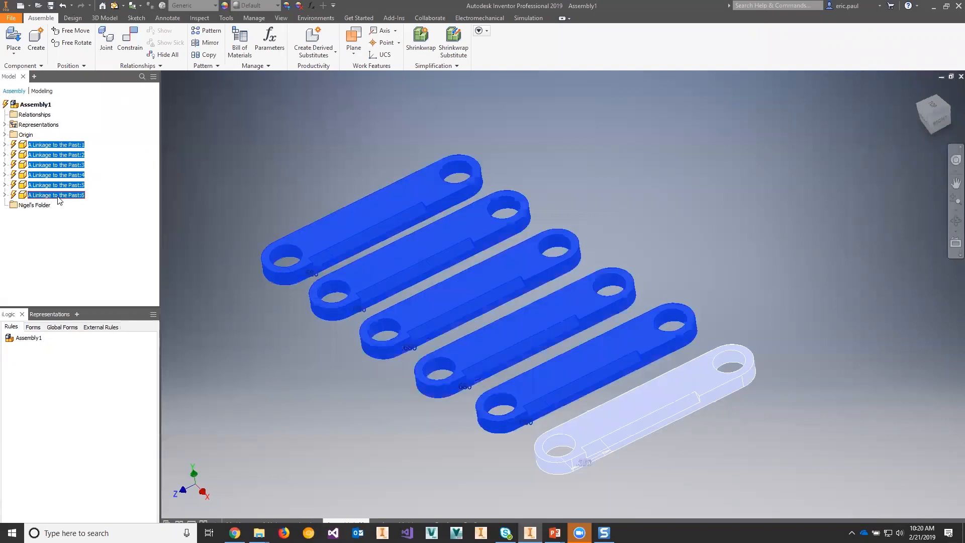
left_click_drag(60, 196, 29, 208)
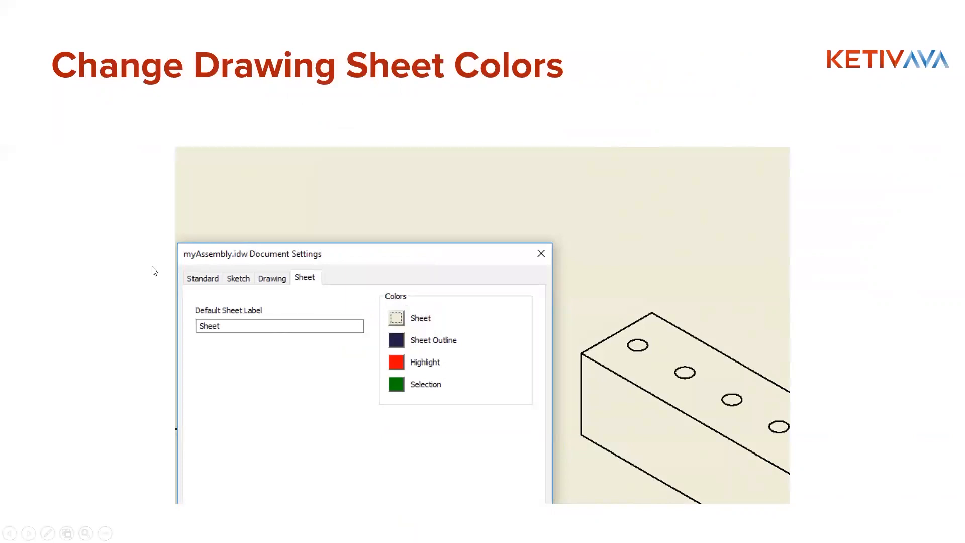
Step: Switch from the presentation back to Inventor and bring up the myAssembly.idw drawing with its whole sheet in view
key("alt+Tab")
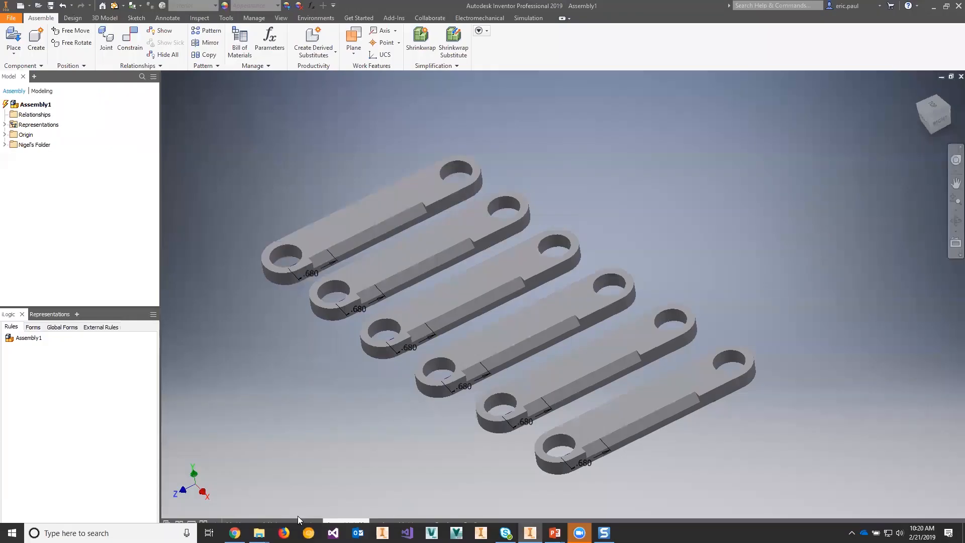
left_click(296, 520)
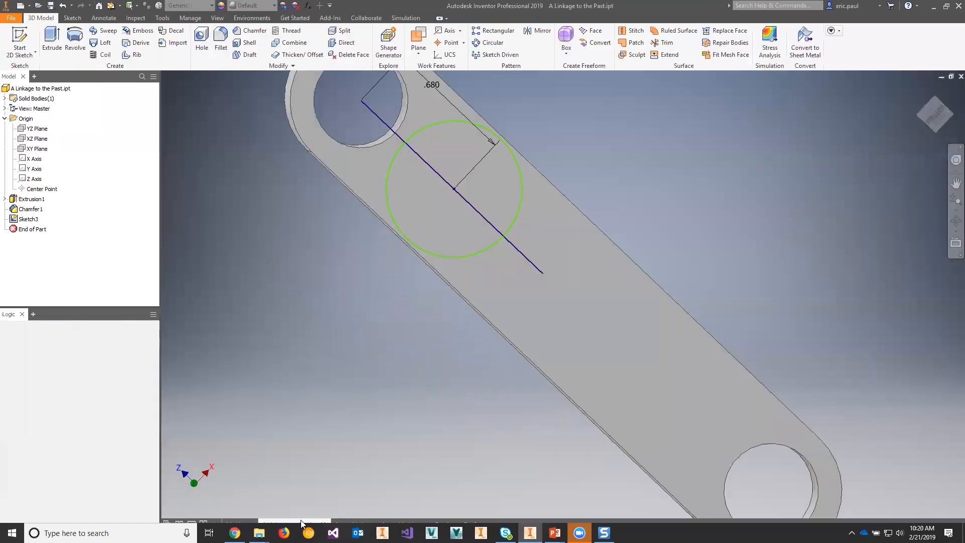
left_click(395, 522)
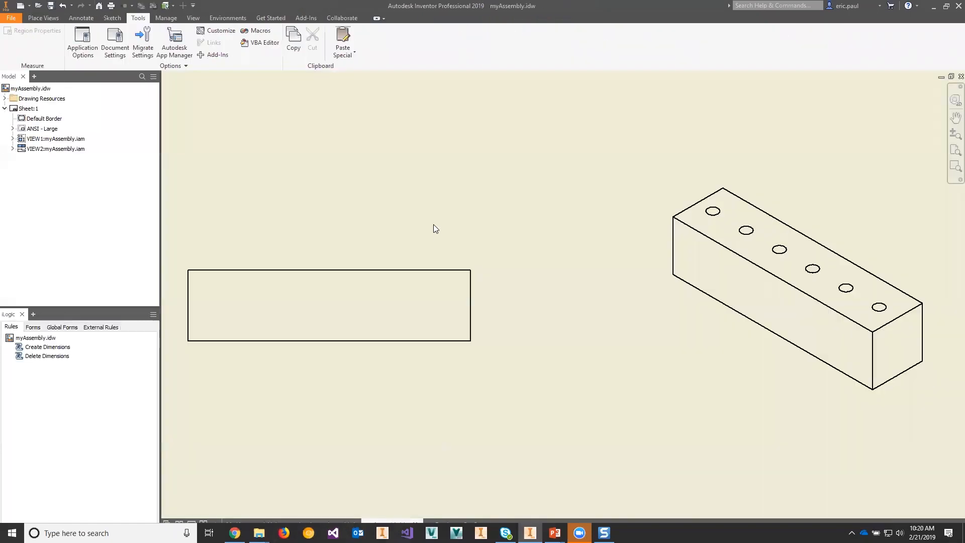
scroll(432, 225, "down", 5)
middle_click_drag(443, 234, 460, 248)
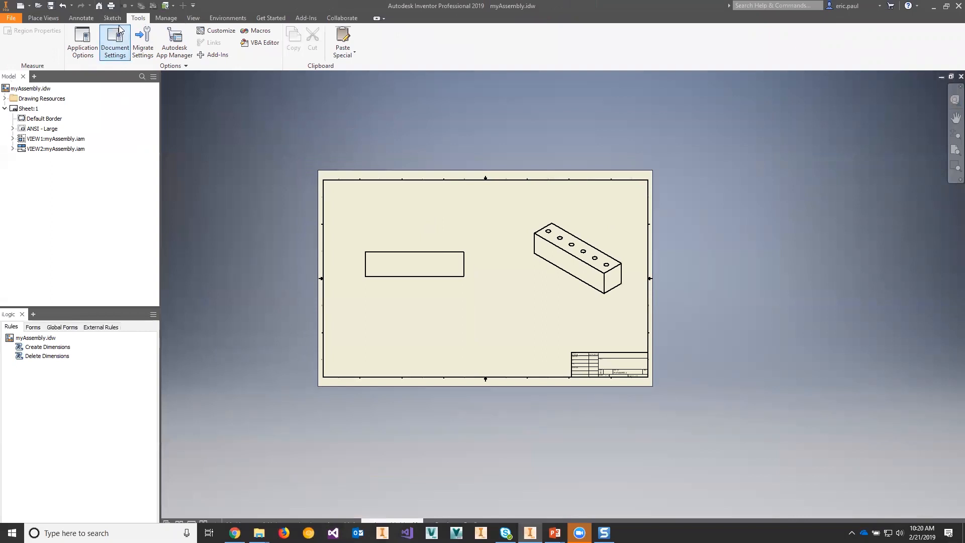
Step: Set the sheet color of the myAssembly.idw drawing to dark blue in its document settings
left_click(115, 43)
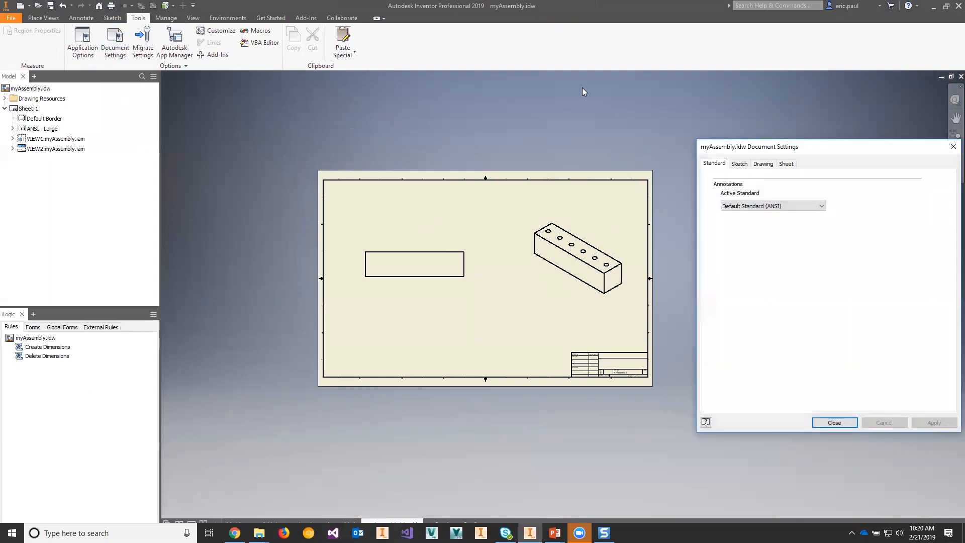
left_click_drag(793, 149, 788, 149)
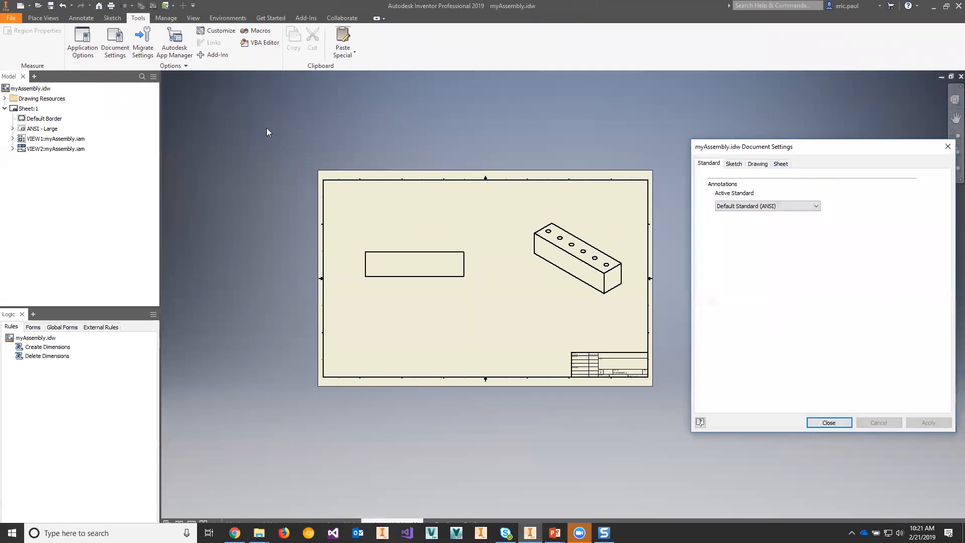
left_click_drag(267, 132, 255, 108)
left_click(248, 124)
left_click(314, 153)
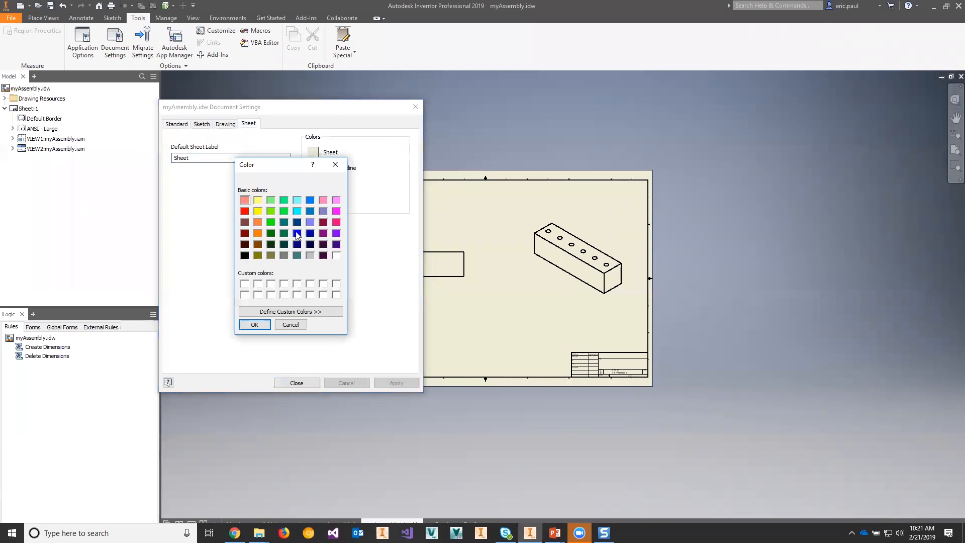
left_click(311, 234)
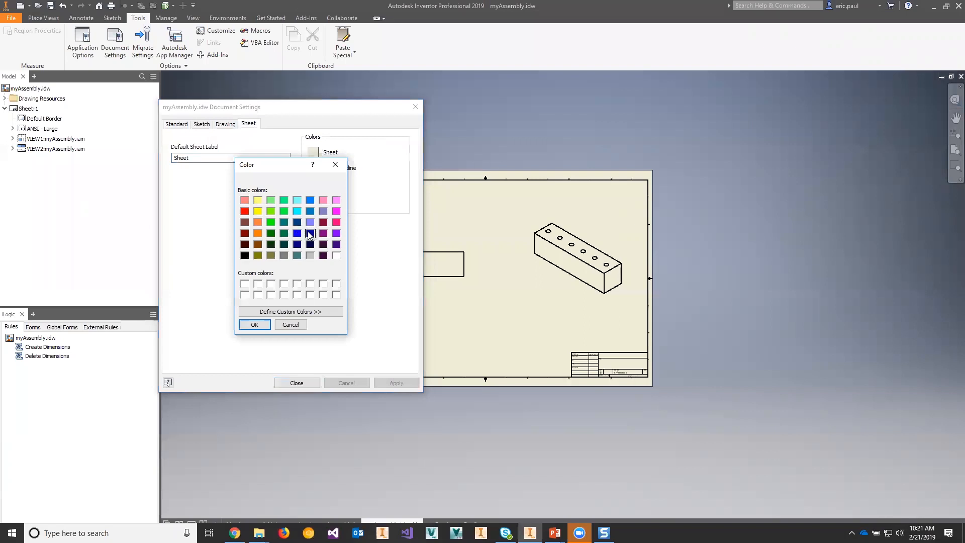
left_click(255, 324)
Step: Set the sheet outline color to light gray, apply the new sheet colors and close the document settings
left_click(313, 169)
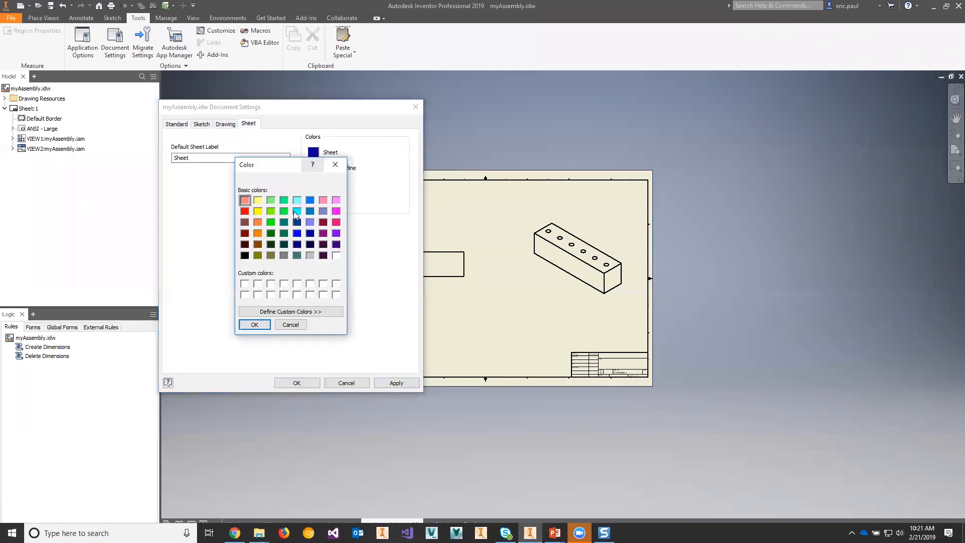
left_click(310, 256)
left_click(255, 325)
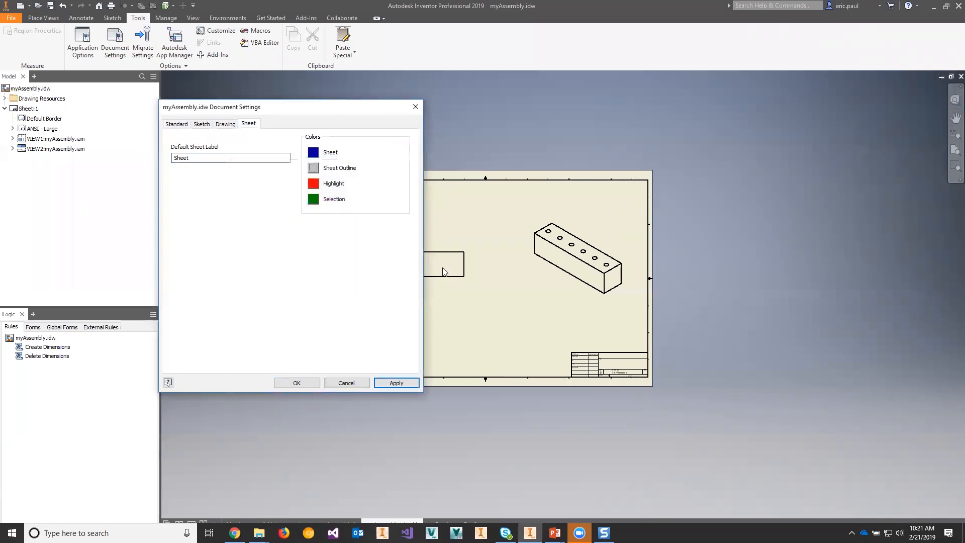
left_click(396, 382)
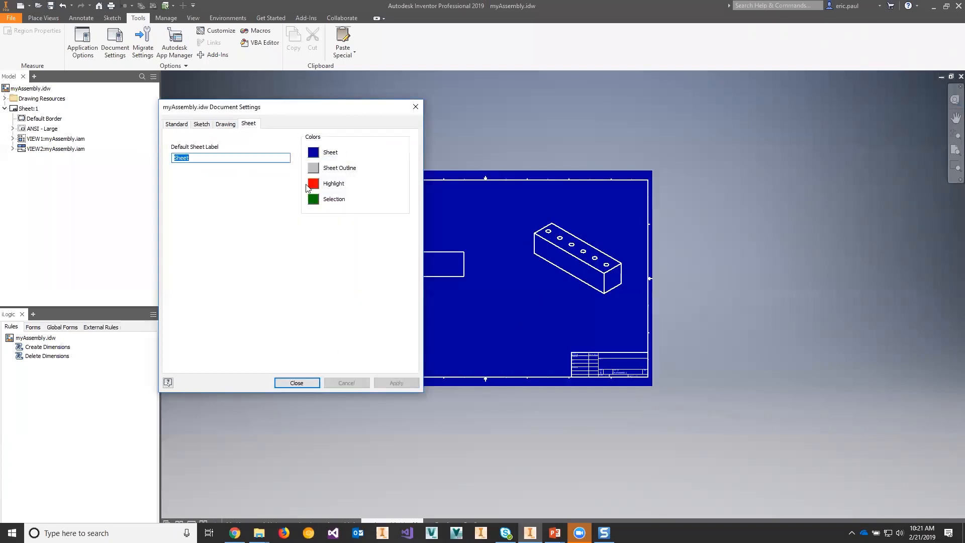
left_click(296, 383)
scroll(598, 224, "up", 5)
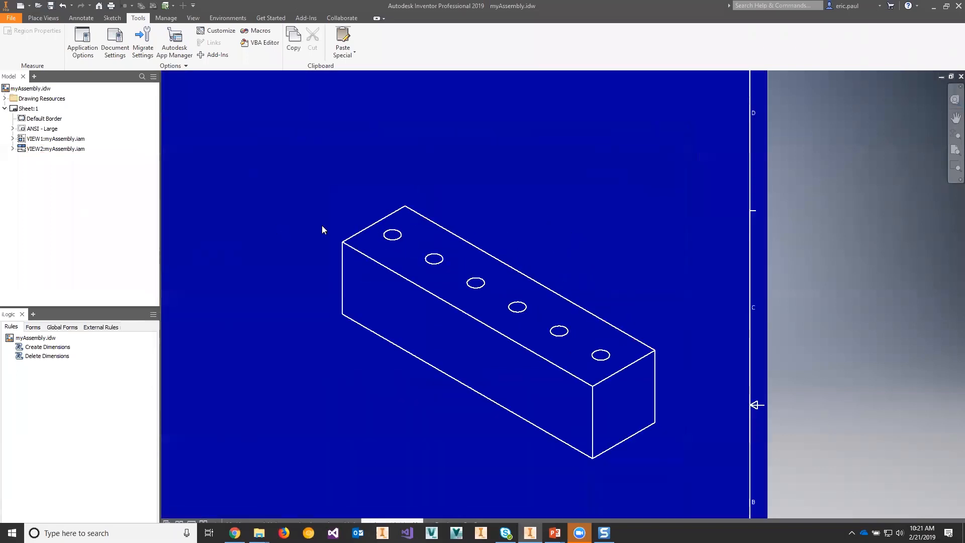
scroll(321, 224, "down", 3)
middle_click_drag(277, 214, 473, 209)
scroll(500, 210, "down", 3)
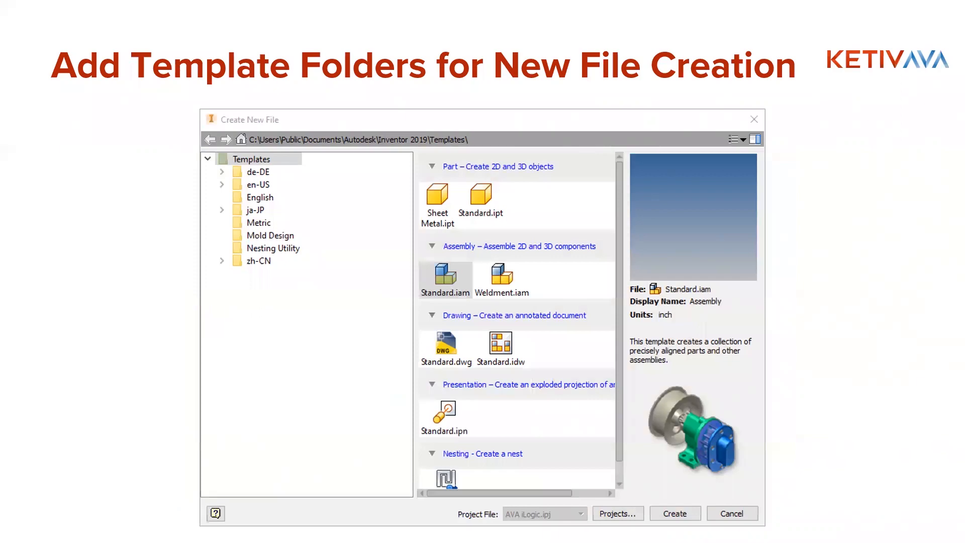
Step: Switch from the presentation back to Inventor and bring up the Create New File dialog with its template folders
key("alt+Tab")
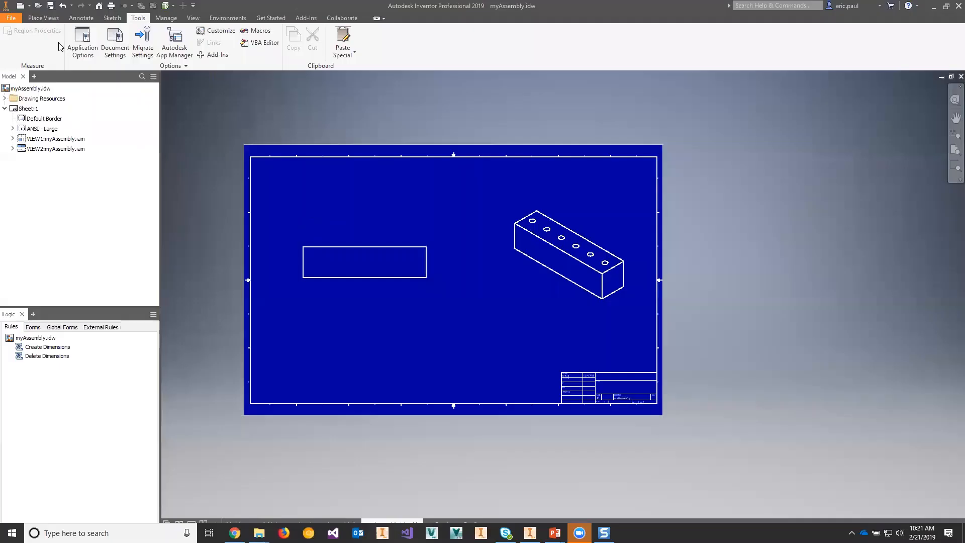
left_click(9, 19)
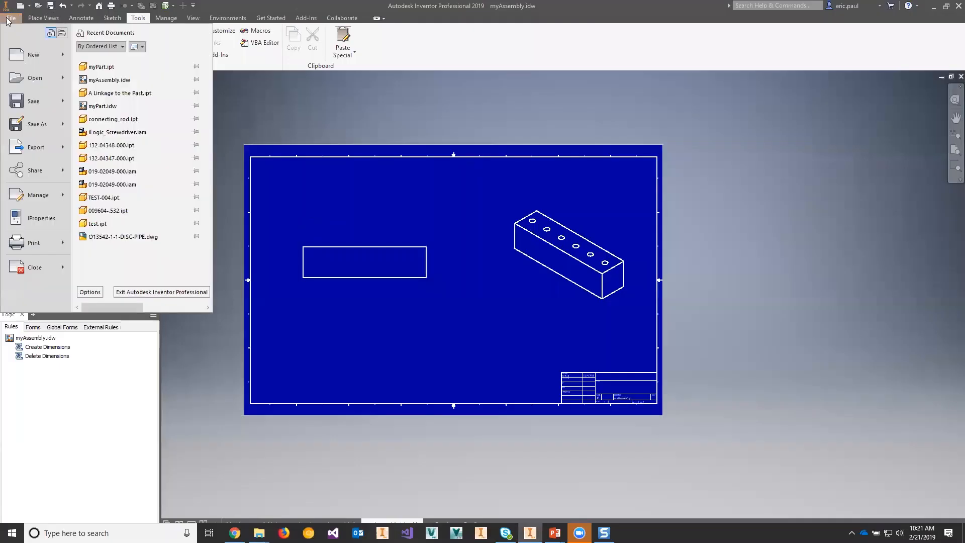
left_click(33, 55)
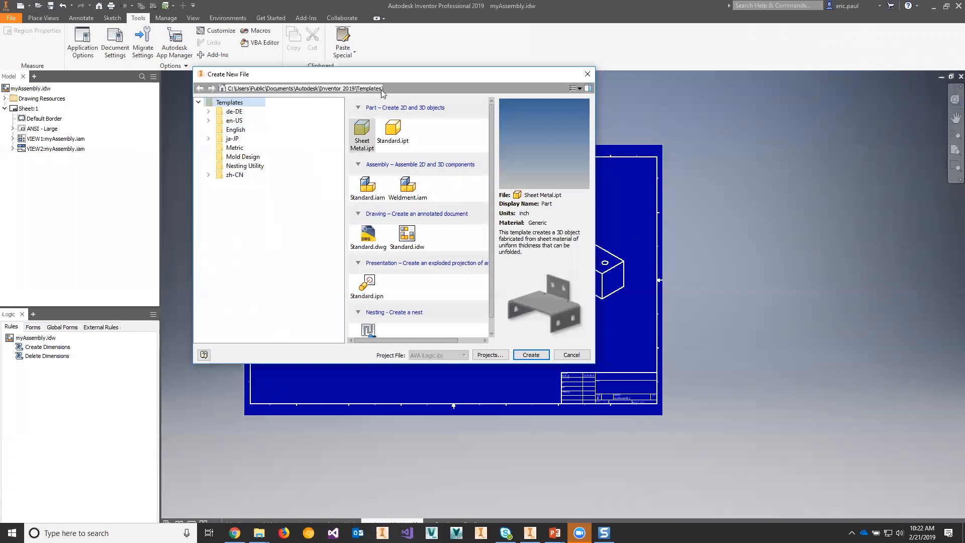
Step: In File Explorer, create a folder inside Inventor 2019's Templates, name it with a person's first name in the possessive followed by "Templates", and open it
left_click(259, 533)
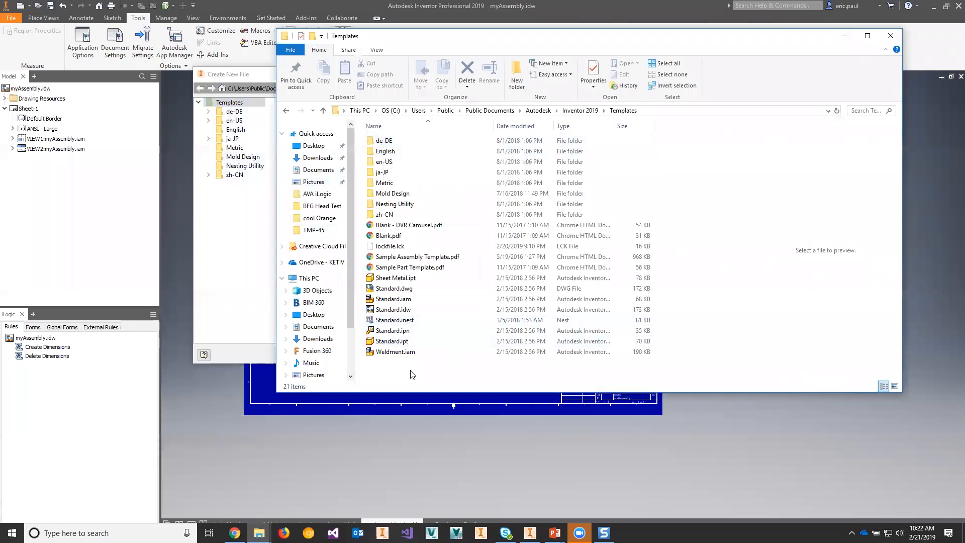
right_click(412, 374)
mouse_move(461, 502)
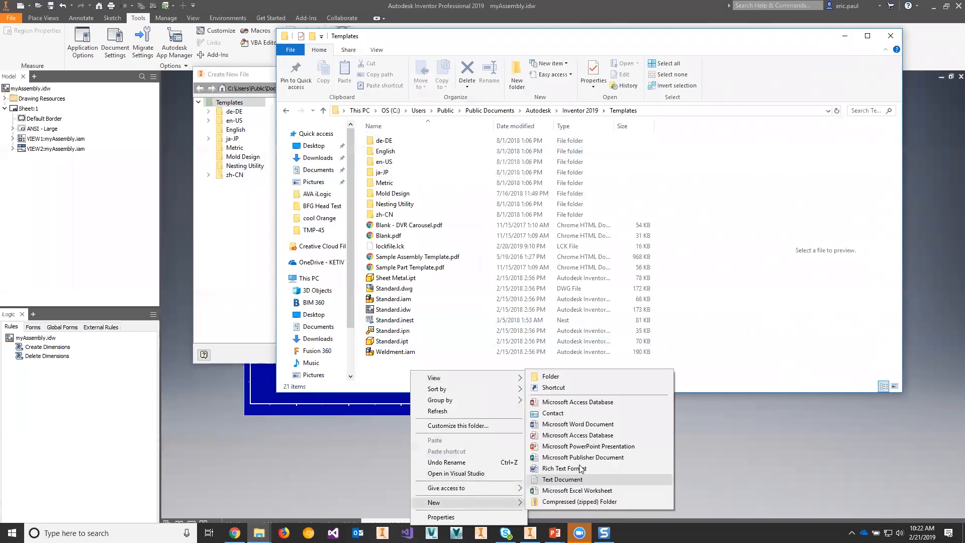
left_click(574, 375)
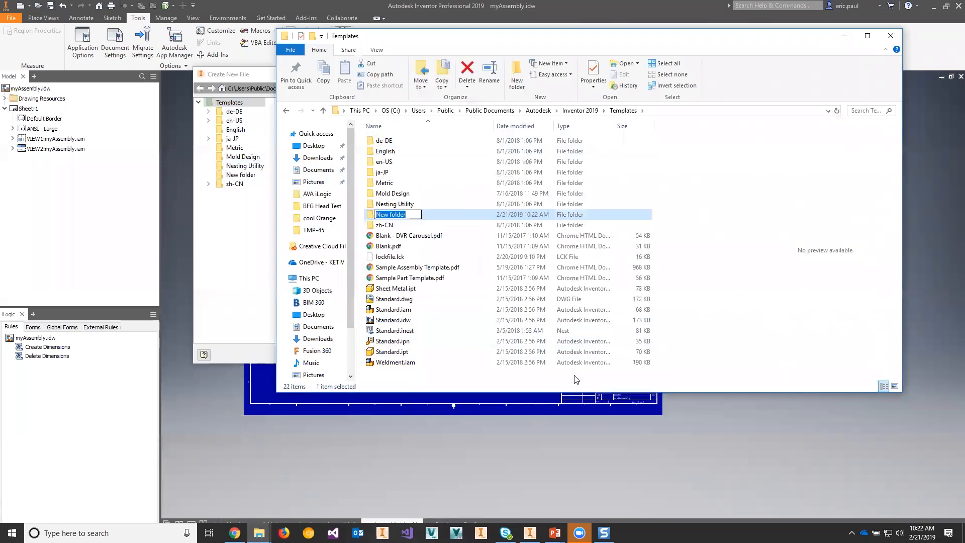
type("Eri's")
key("BackSpace")
key("BackSpace")
type("c's Templates")
key("Return")
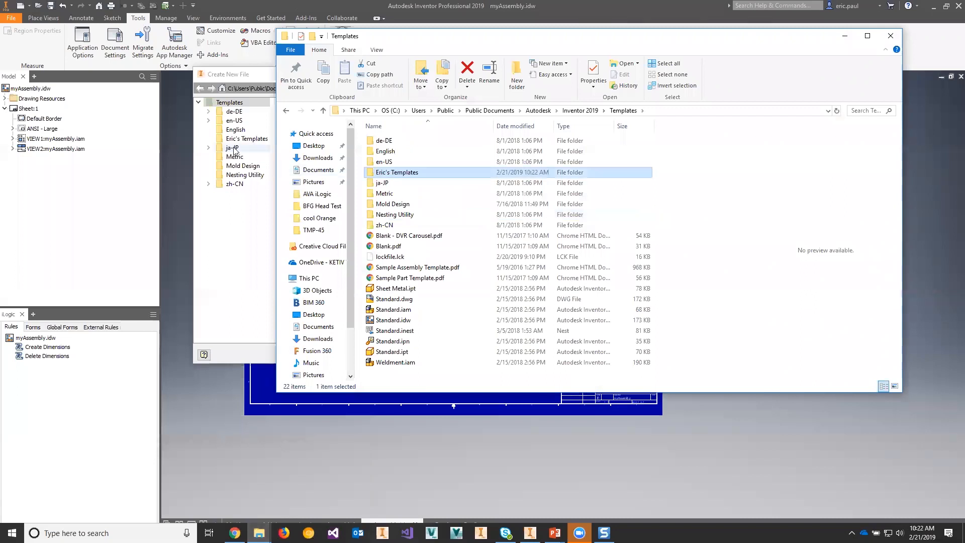
double_click(393, 173)
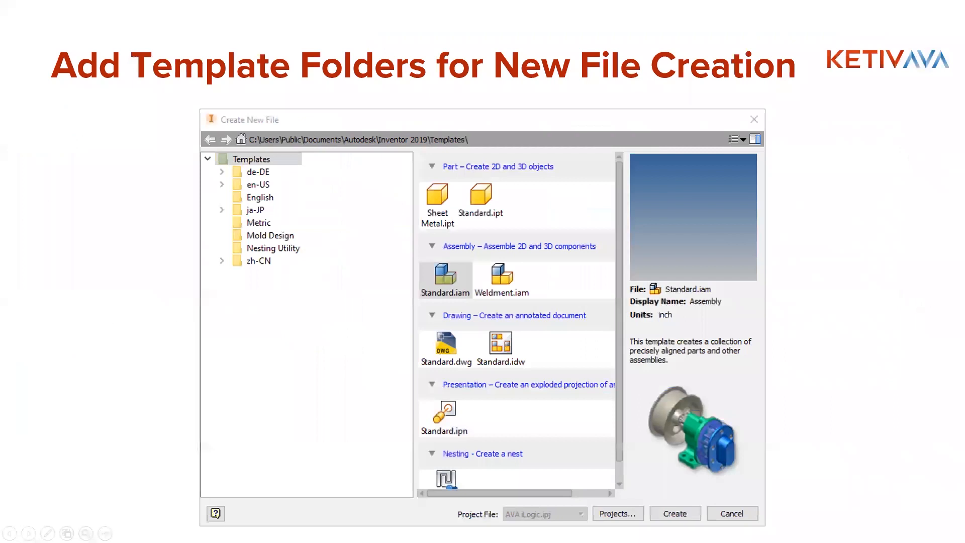
Step: Advance the presentation to the Adjust Perspective Camera Angle slide, return to Inventor and close the Create New File dialog
key("Right")
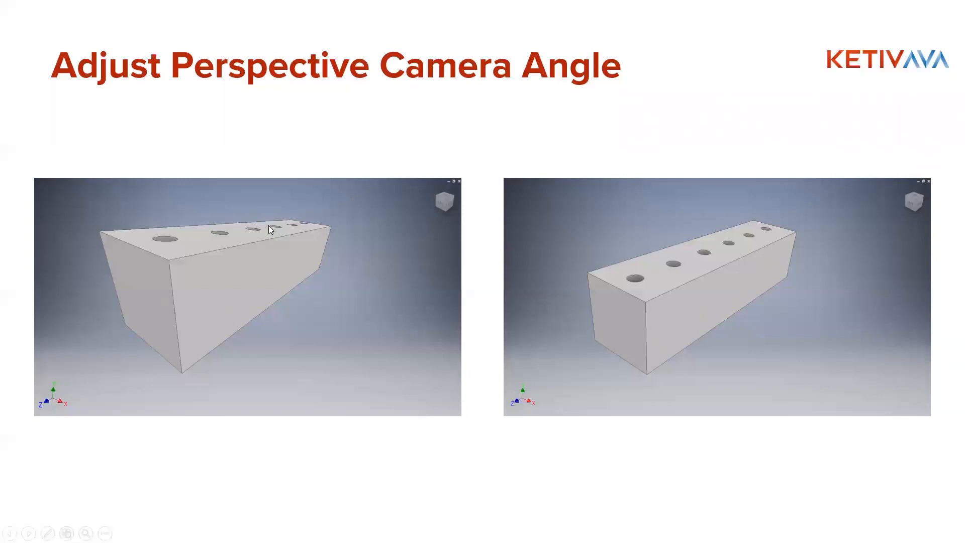
key("alt+Tab")
key("alt+Tab")
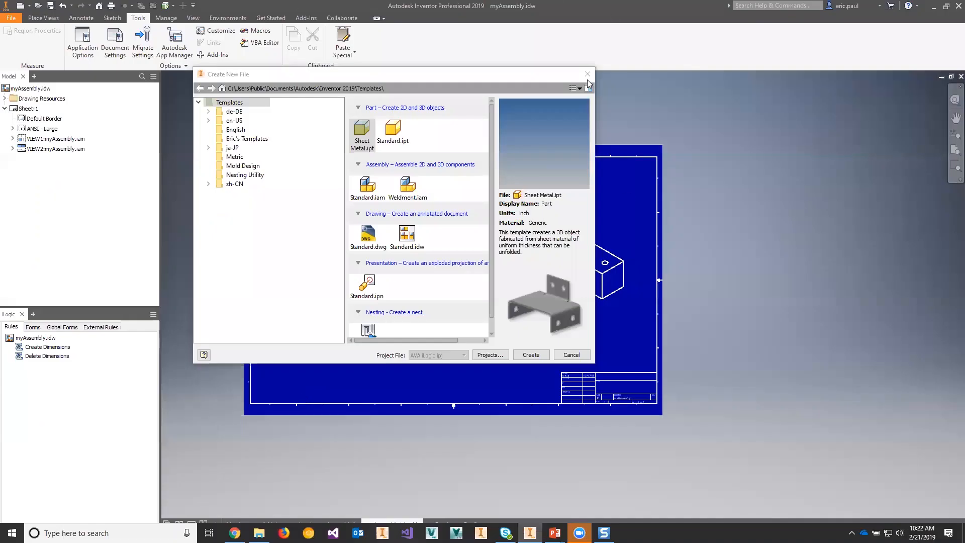
left_click(587, 75)
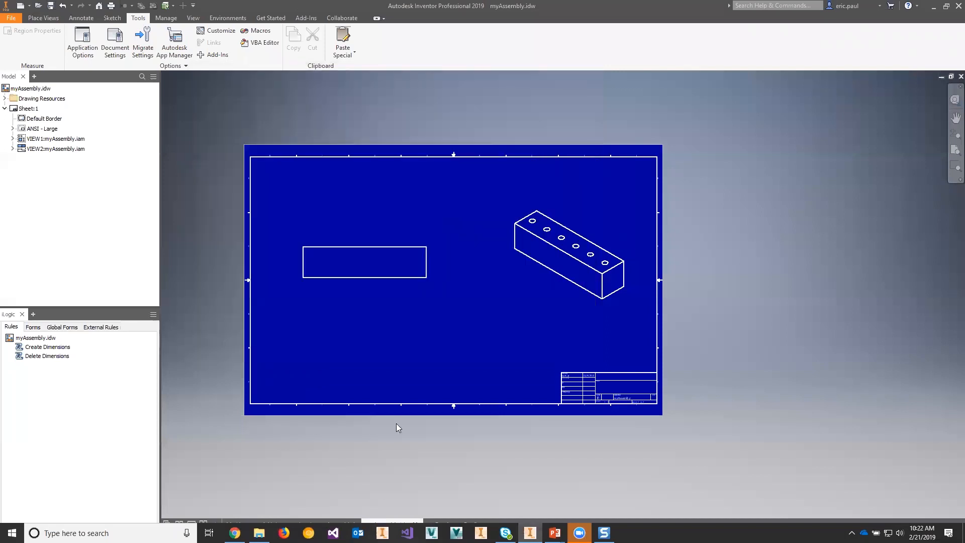
Step: Bring up Assembly1 and change its view projection to Perspective, orbiting the linkages to inspect them
left_click(326, 520)
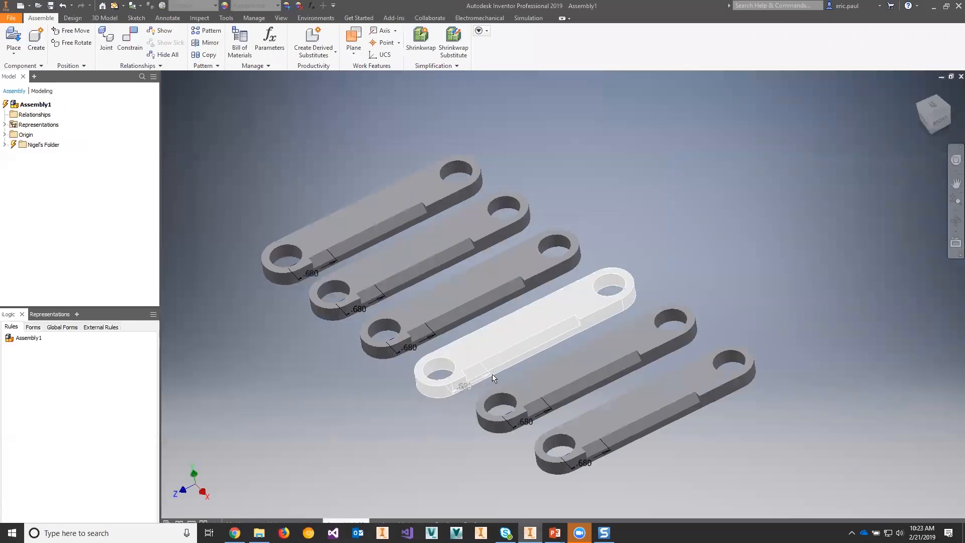
middle_click_drag(765, 356, 867, 328, "shift")
middle_click_drag(497, 331, 538, 378)
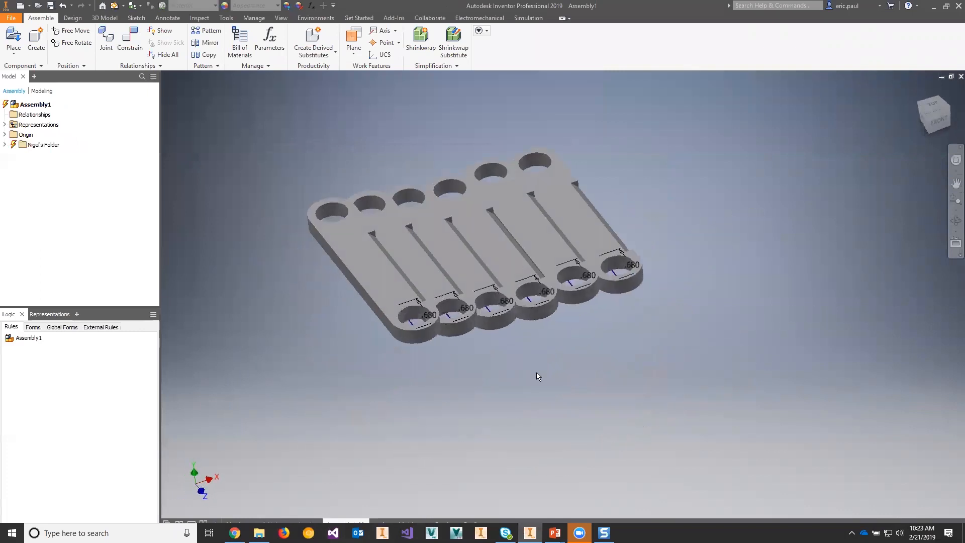
left_click(283, 19)
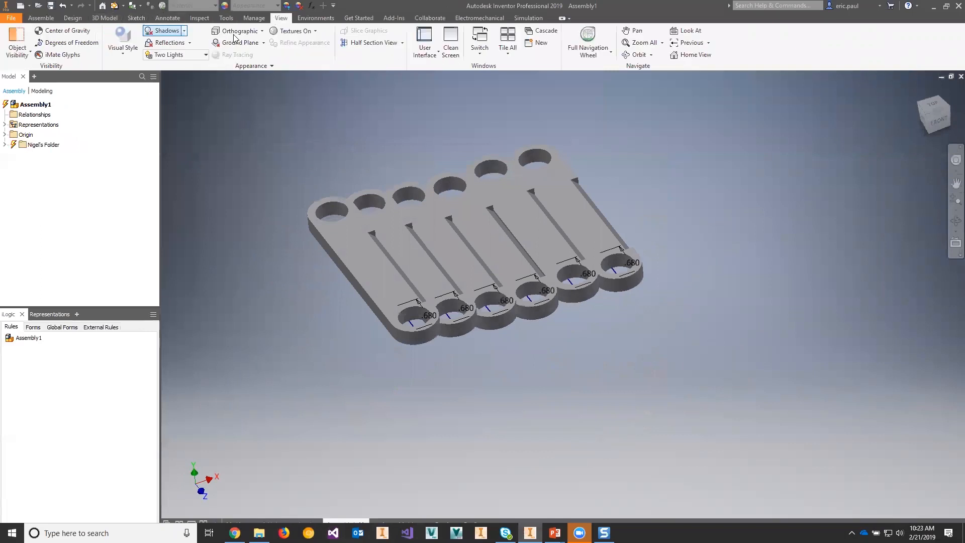
left_click(260, 32)
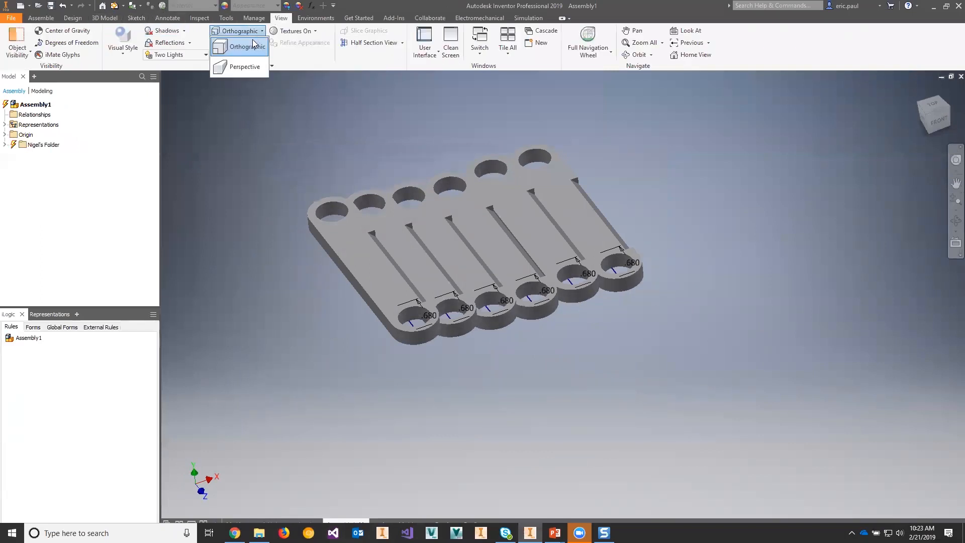
left_click(249, 68)
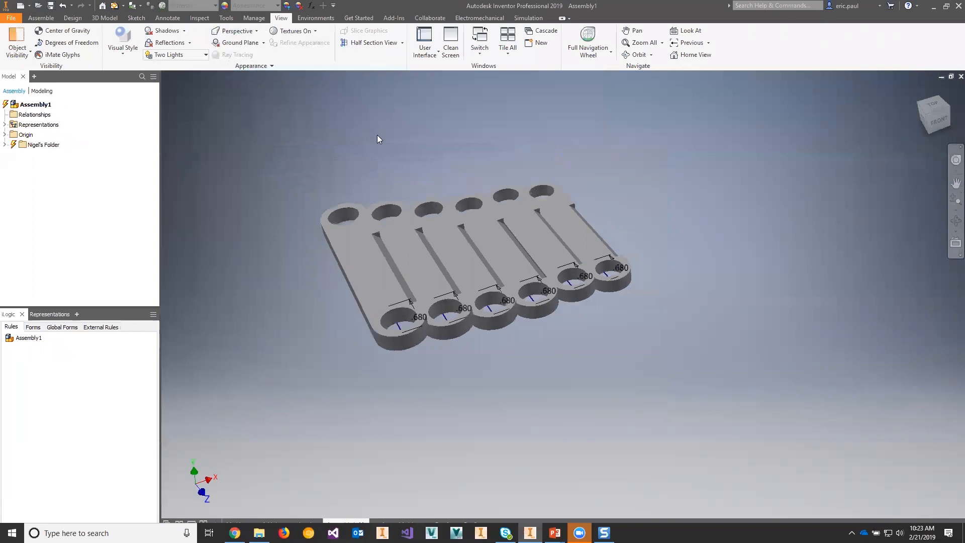
middle_click_drag(370, 131, 366, 172, "shift")
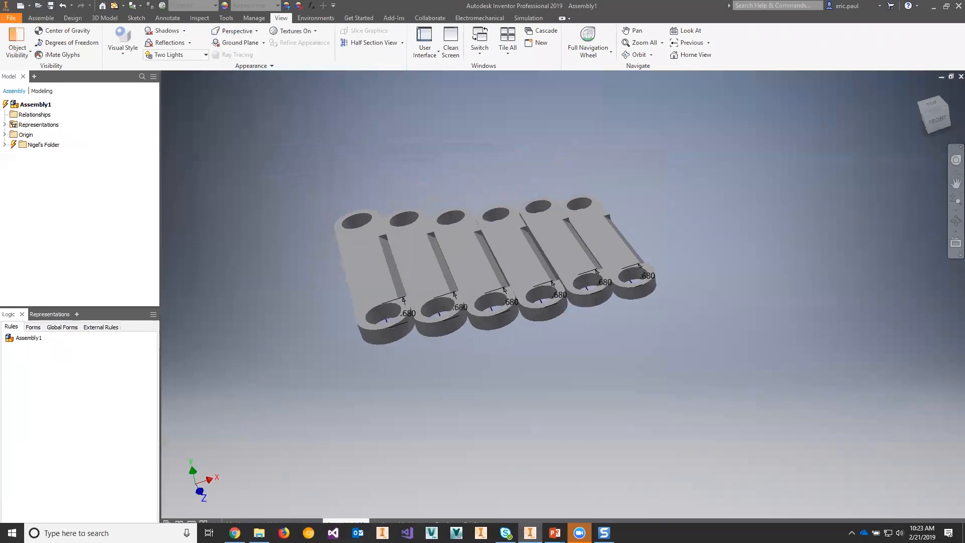
Step: Bring up myPart.ipt, return it to the home view and set its view projection to Perspective
left_click(287, 520)
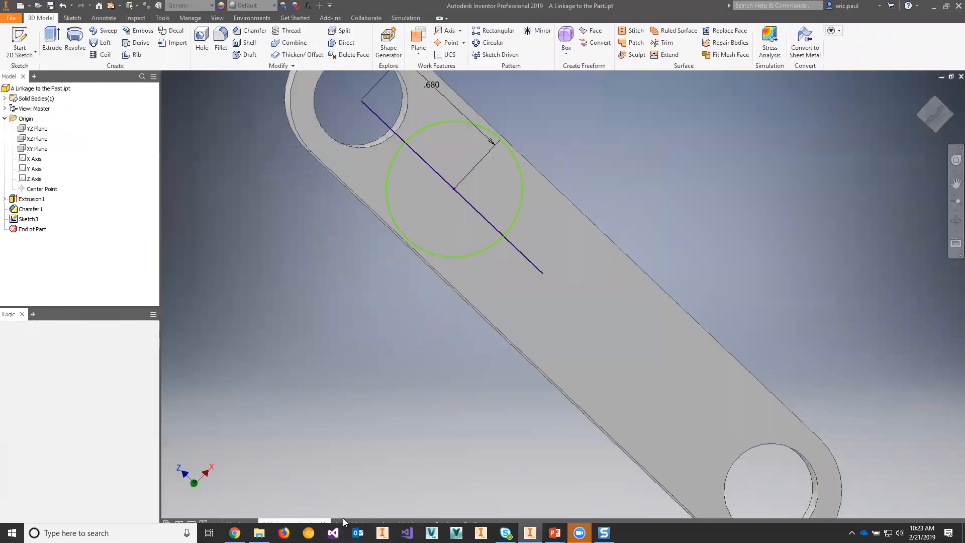
left_click(386, 520)
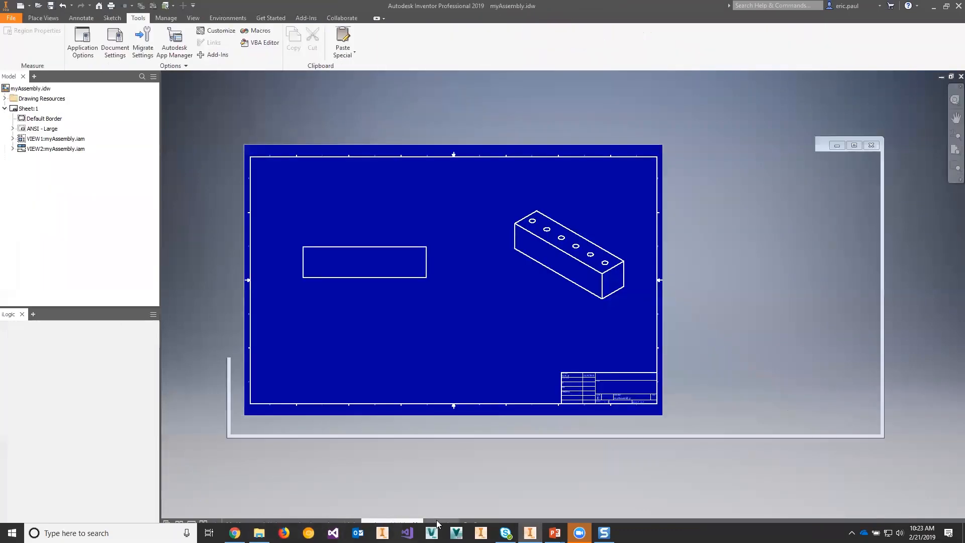
left_click(438, 520)
middle_click_drag(571, 345, 599, 373, "shift")
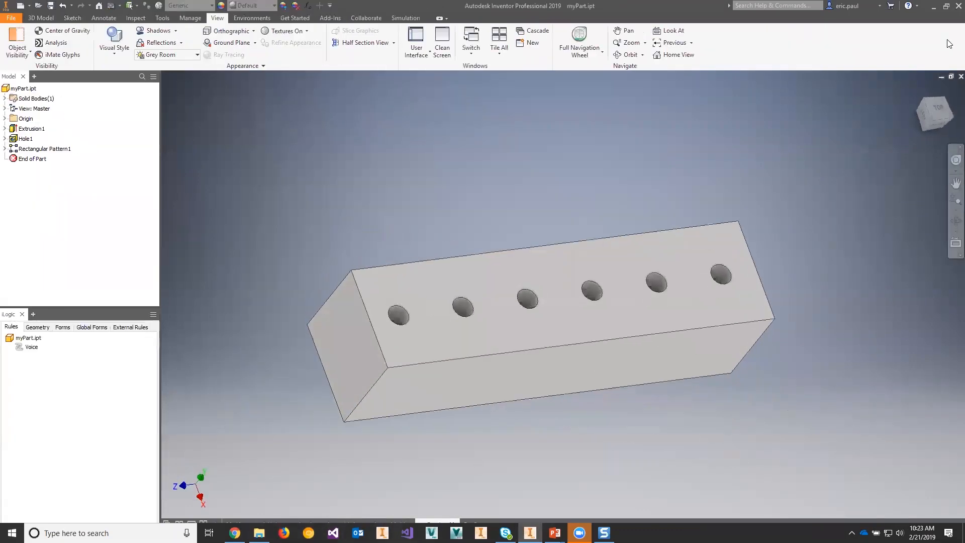
left_click(919, 95)
left_click(245, 32)
left_click(224, 66)
middle_click_drag(409, 245, 406, 177)
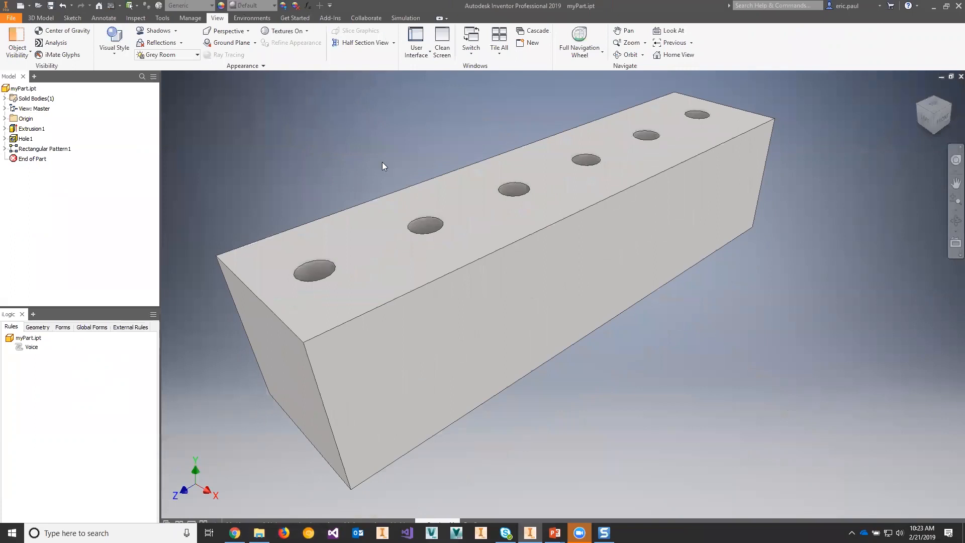
Step: Switch the part's projection to Orthographic and back to Perspective to compare the two
left_click(248, 31)
left_click(224, 44)
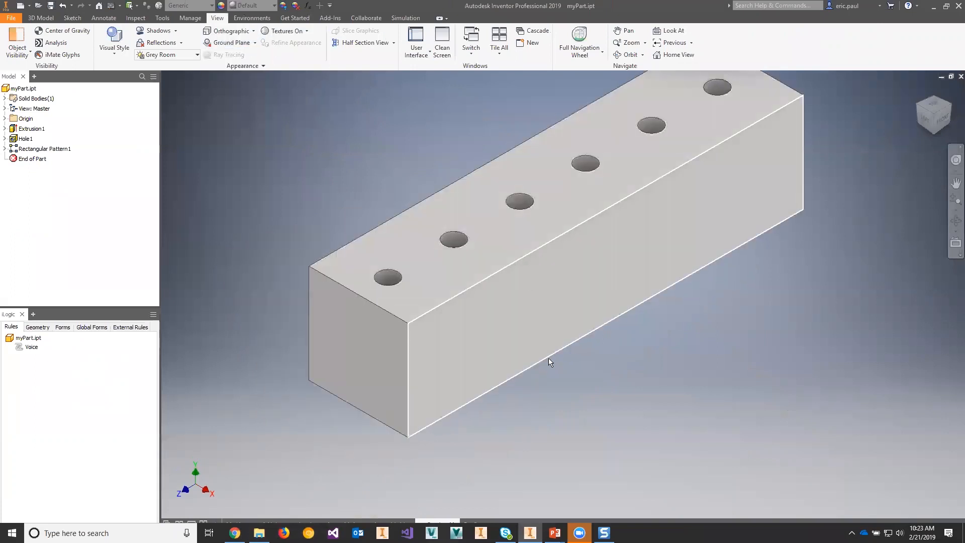
left_click(247, 31)
left_click(239, 68)
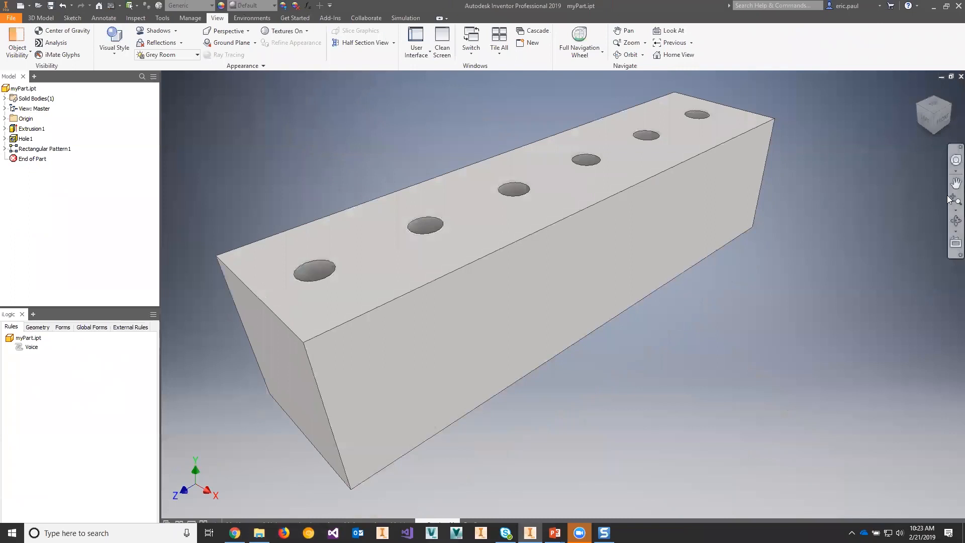
Step: Use the Zoom tool on the part in perspective view to adjust the camera angle
left_click(950, 210)
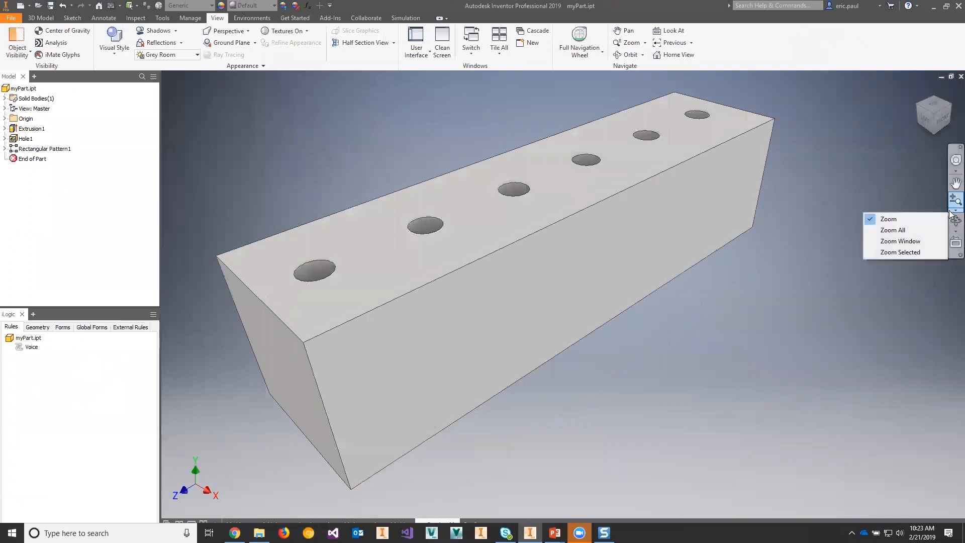
left_click(907, 219)
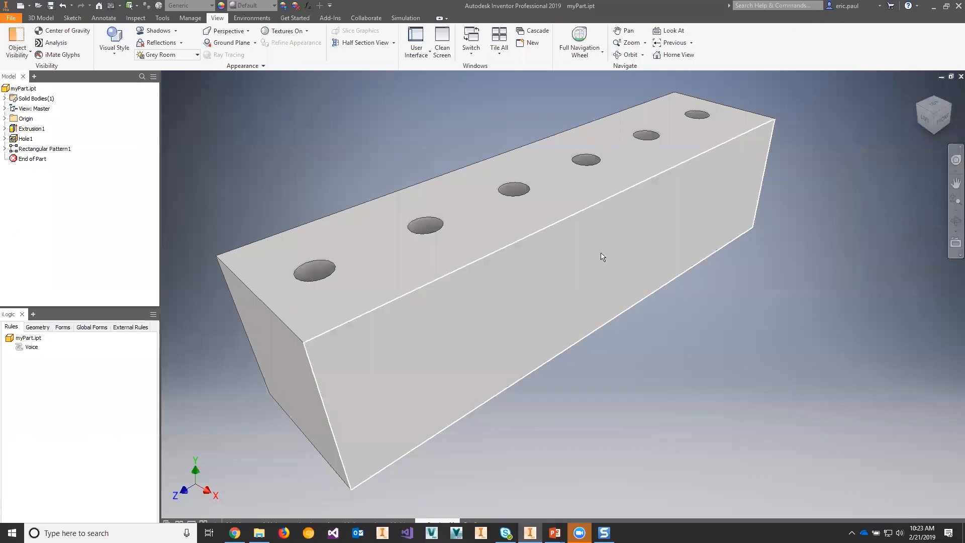
left_click(952, 203)
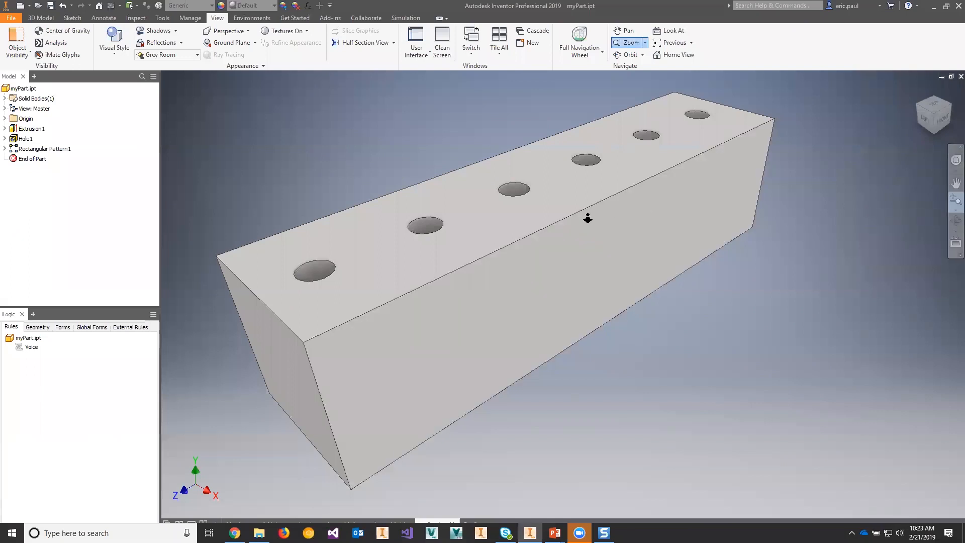
left_click_drag(556, 198, 572, 181)
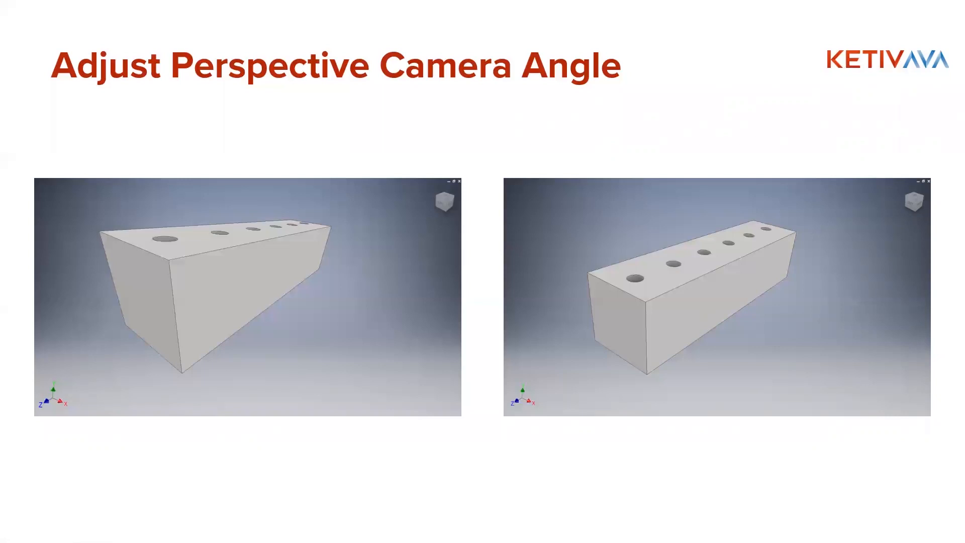
Step: Switch to Inventor and display the export formats for myPart.ipt to review the DWF option
key("Right")
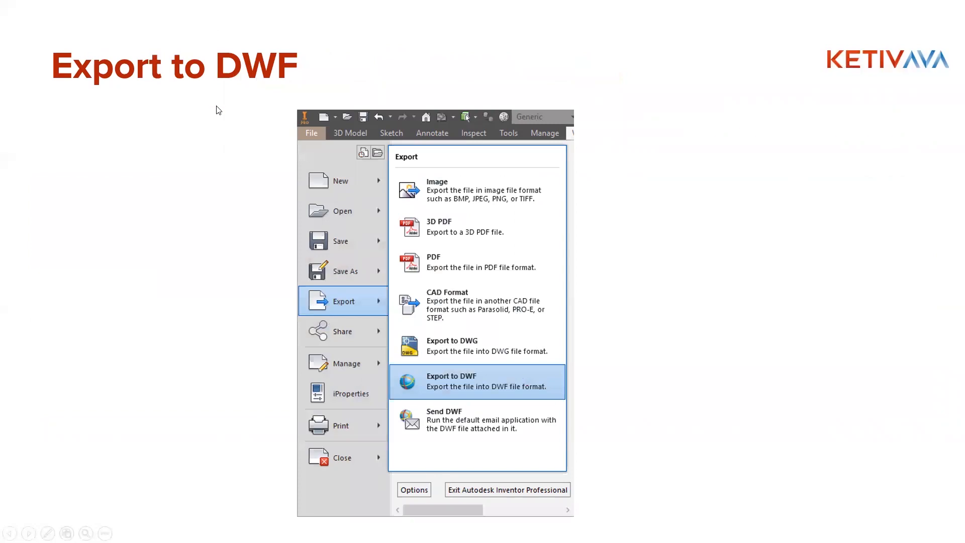
key("alt+Tab")
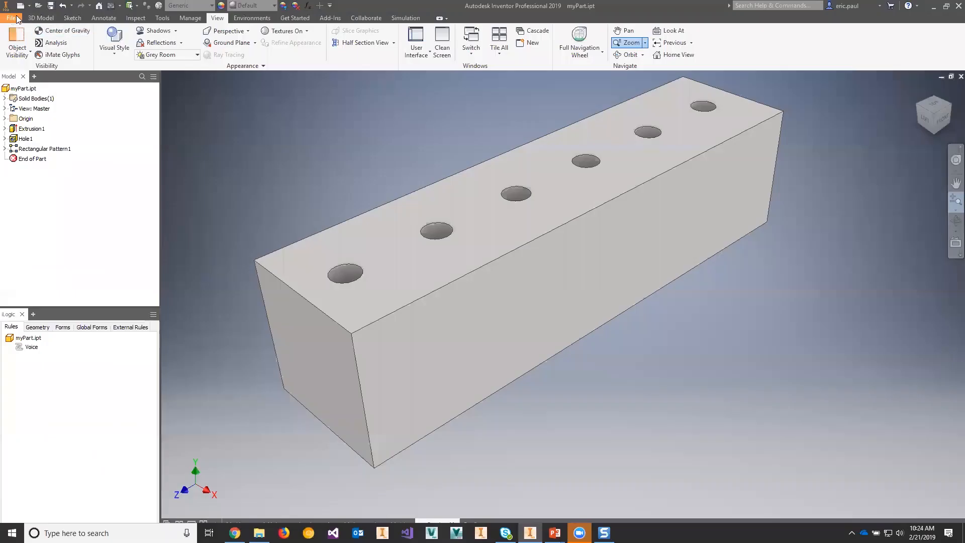
left_click(17, 20)
mouse_move(47, 144)
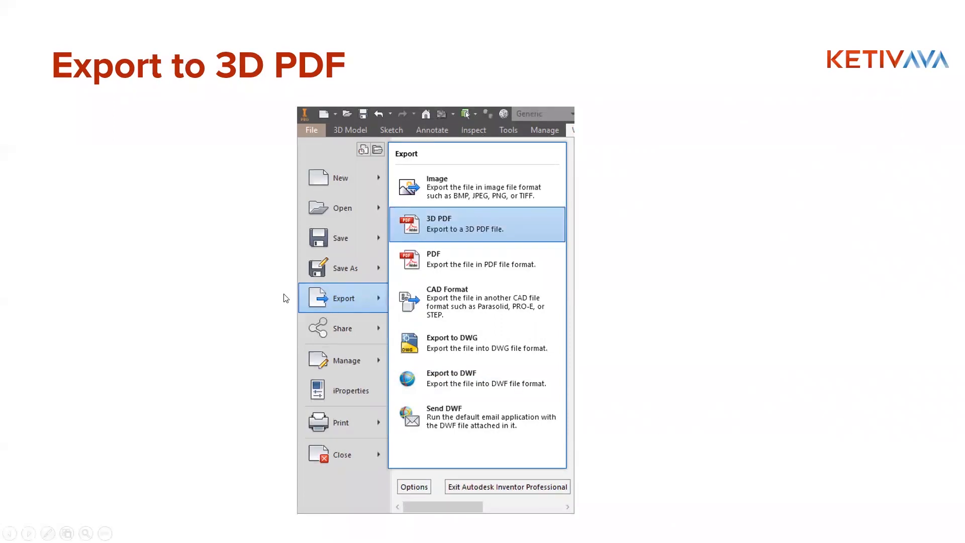
Step: Return to Inventor and review the 3D PDF export option for myPart.ipt, leaving without exporting
key("alt+Tab")
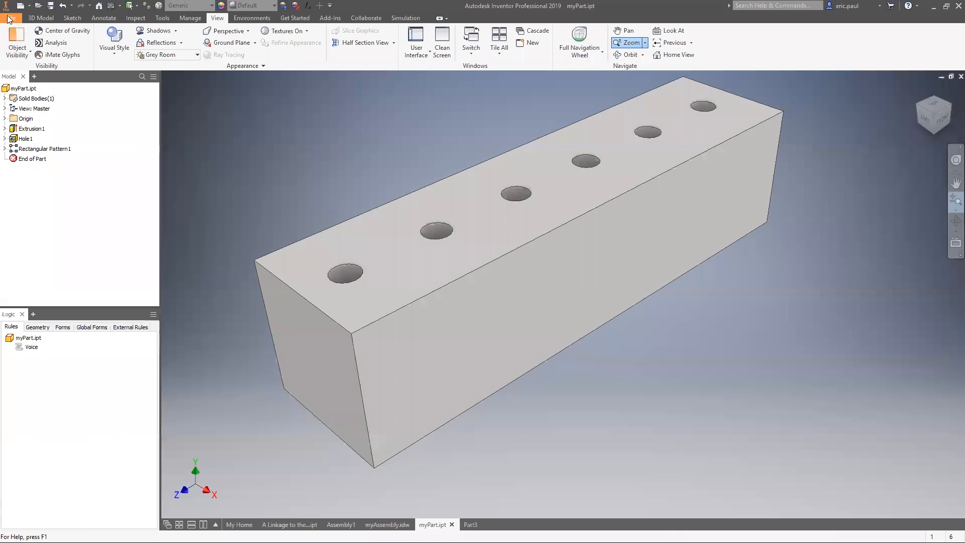
left_click(10, 18)
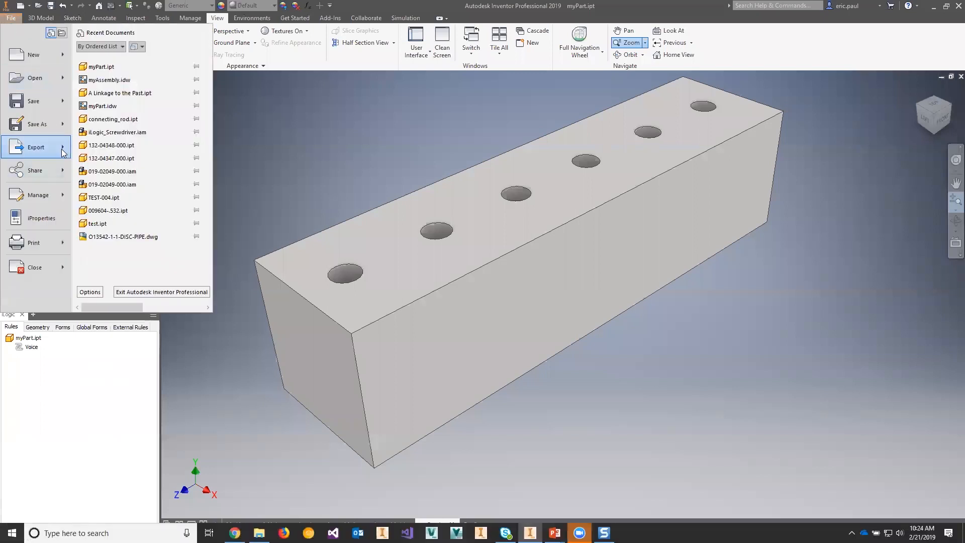
mouse_move(64, 152)
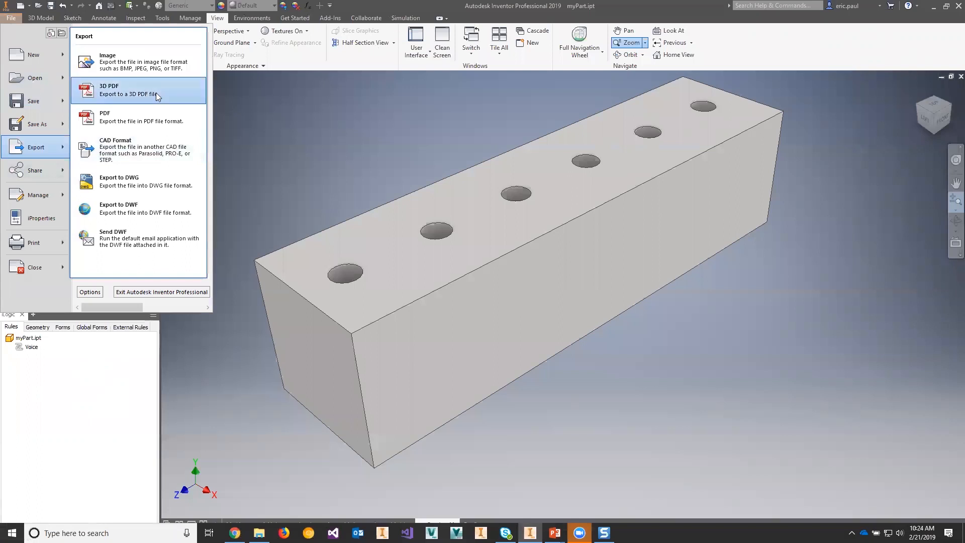
left_click(348, 6)
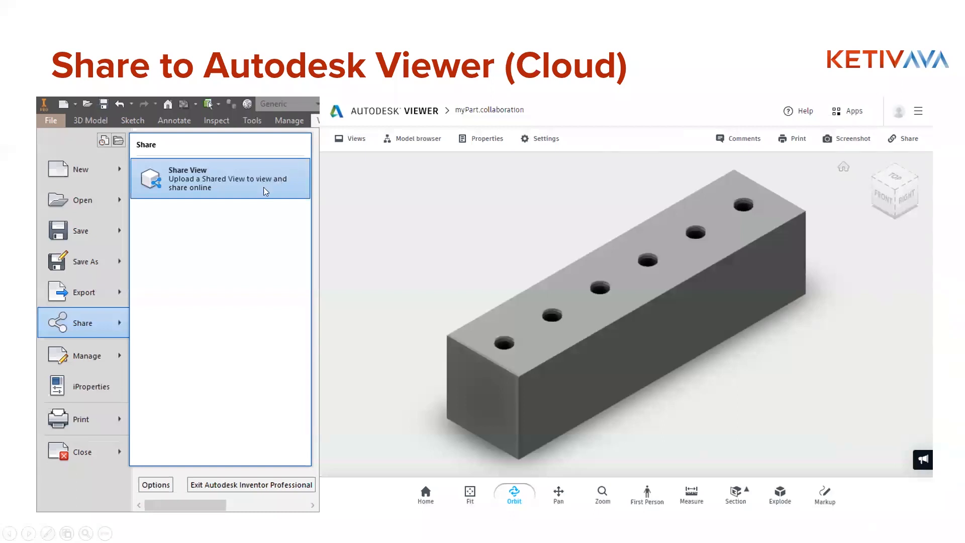
Step: Switch to Inventor, open Shared Views for myPart.ipt, and review the options for creating a new shared view before cancelling
key("alt+Tab")
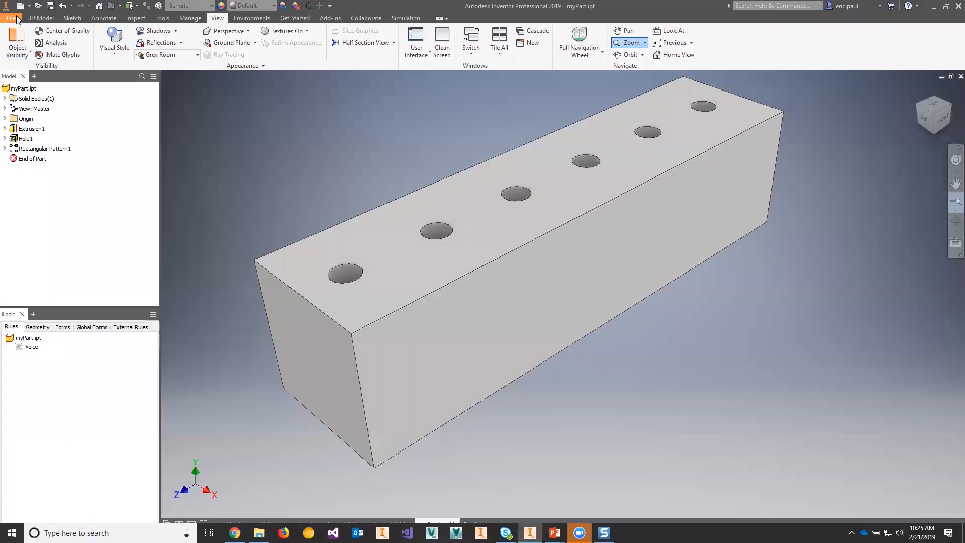
left_click(17, 19)
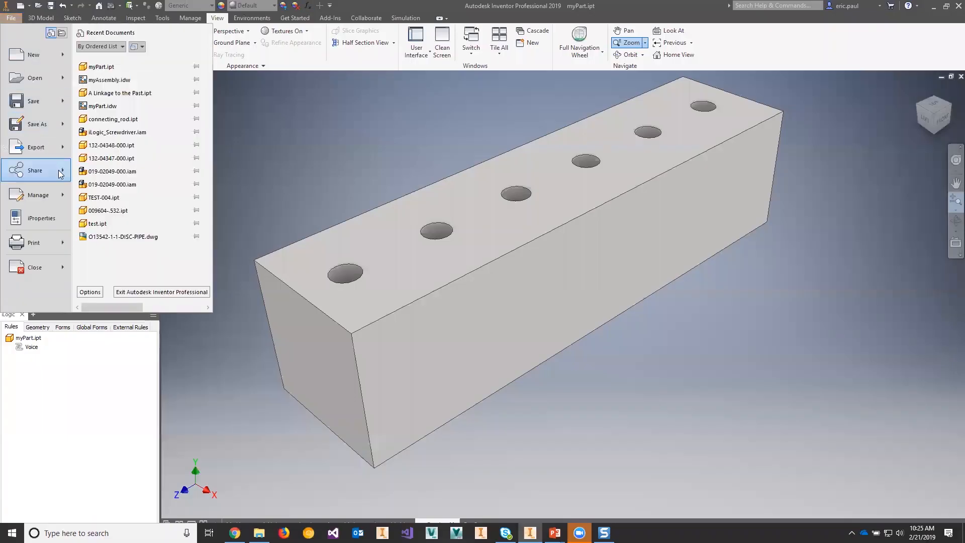
mouse_move(67, 176)
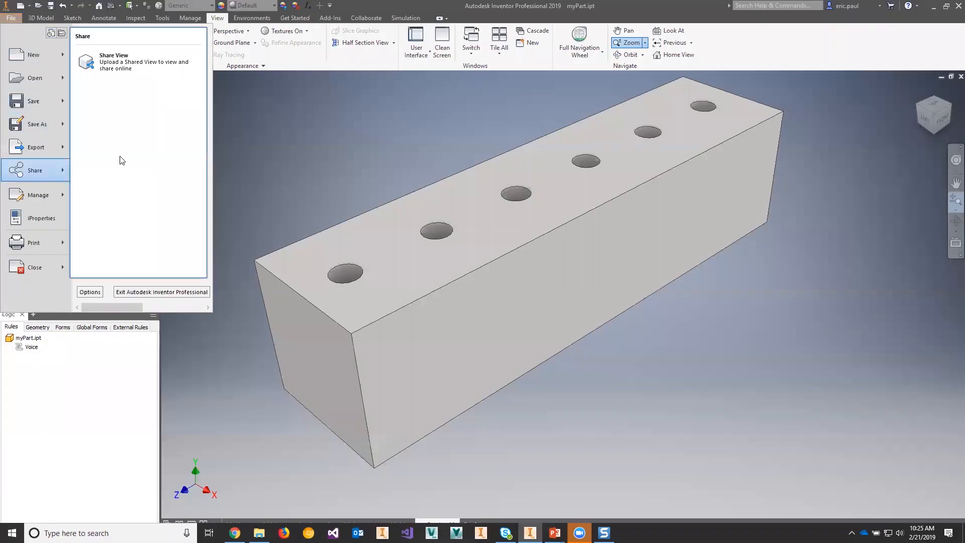
left_click(154, 69)
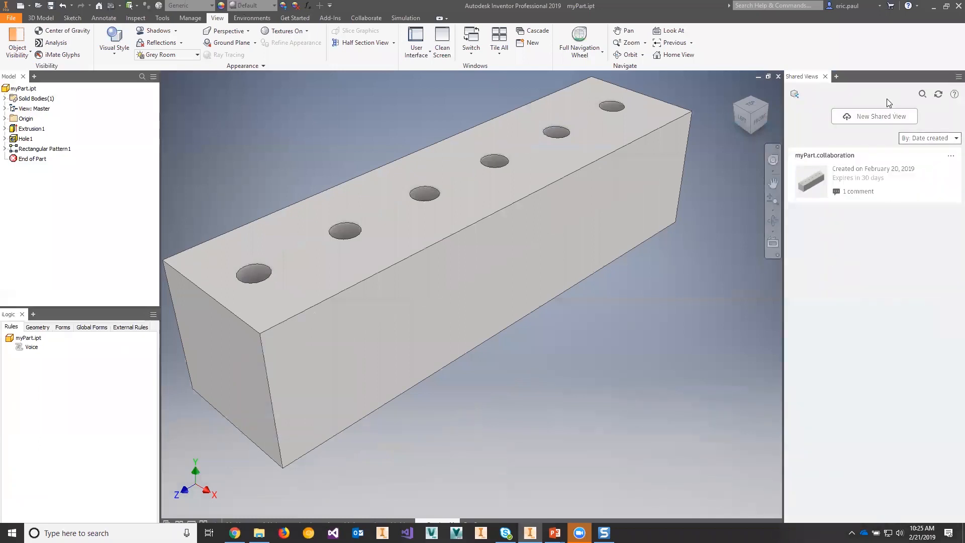
left_click(851, 121)
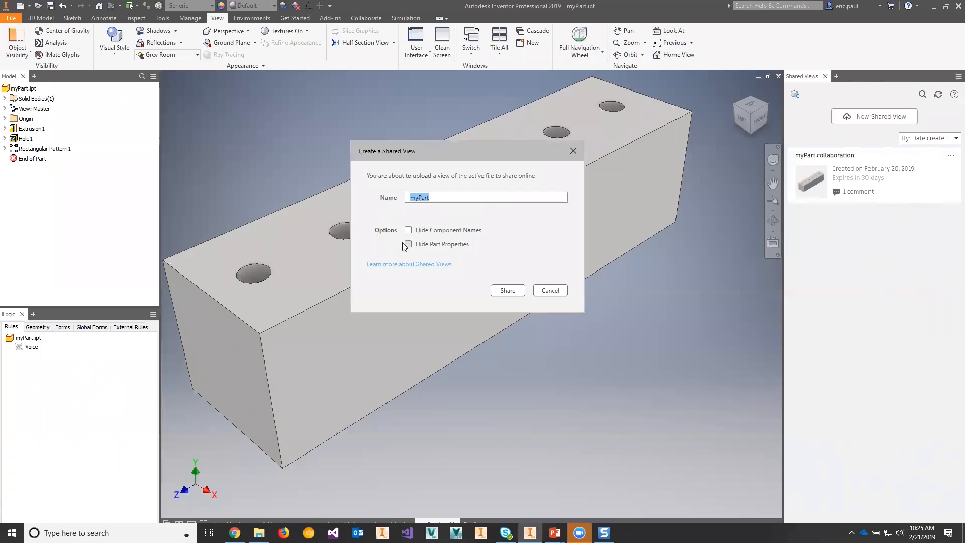
left_click(550, 290)
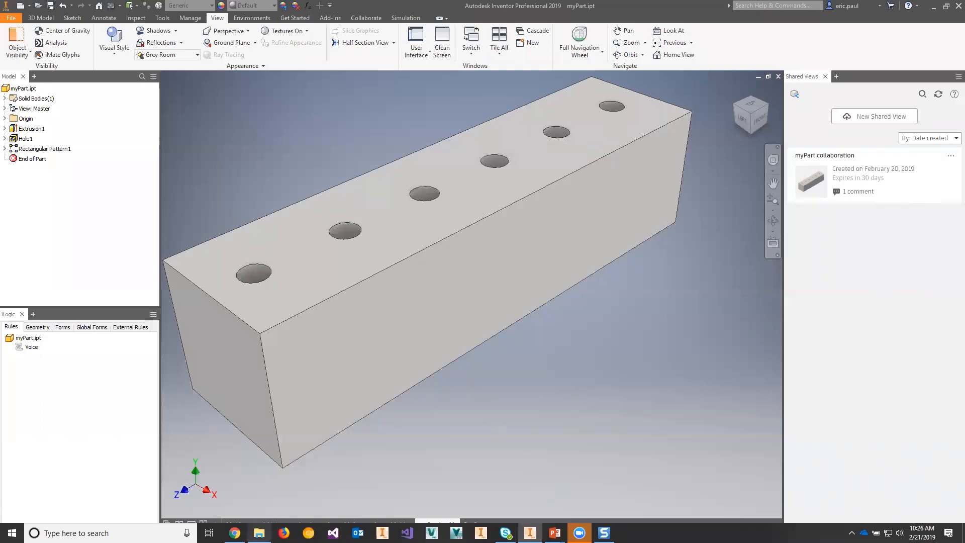
Step: Switch to the Autodesk Viewer page in Chrome and orbit the shared myPart.collaboration model to inspect it
mouse_move(235, 533)
left_click(235, 499)
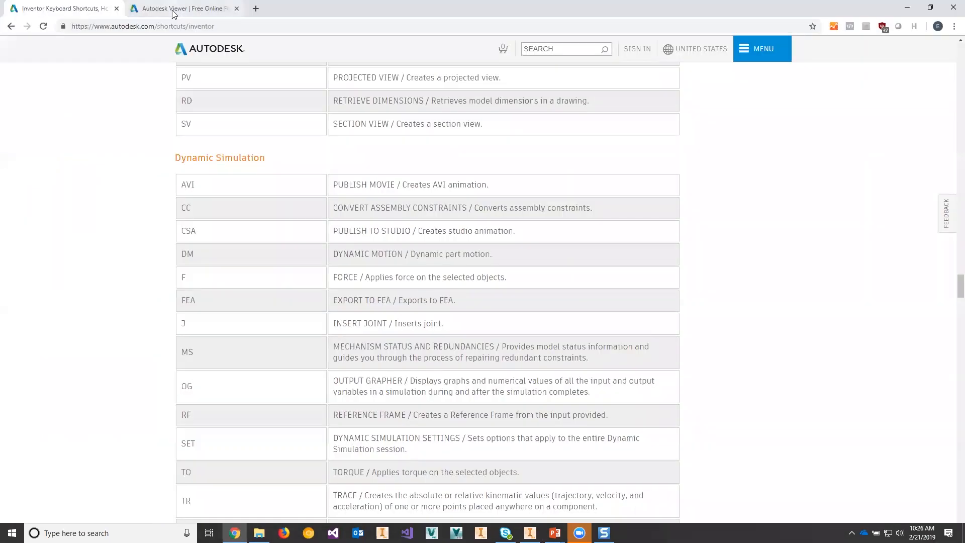
left_click(186, 8)
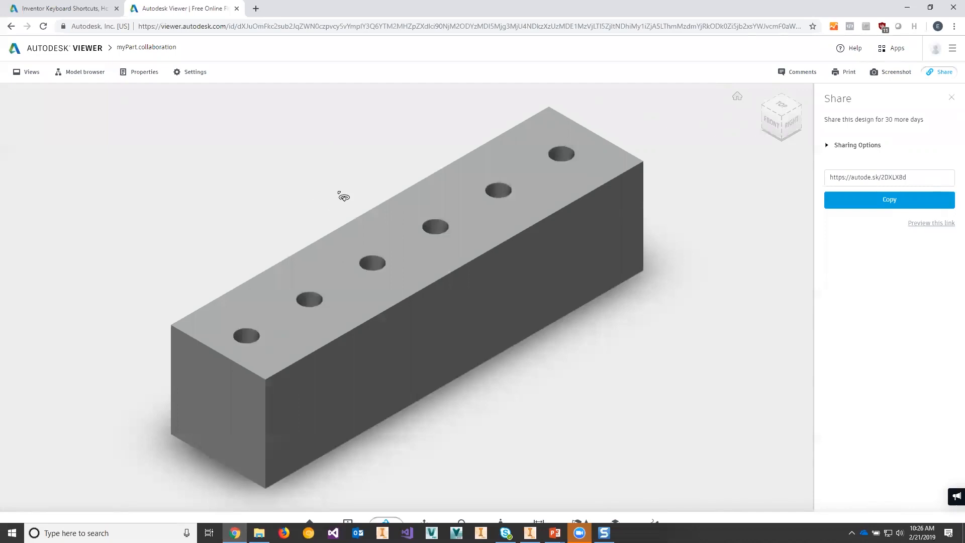
key("shift")
mouse_move(321, 209)
middle_mouse_down()
mouse_move(322, 195)
mouse_move(317, 208)
middle_mouse_up()
mouse_move(338, 225)
left_mouse_down()
mouse_move(379, 204)
mouse_move(340, 172)
mouse_move(299, 216)
left_mouse_up()
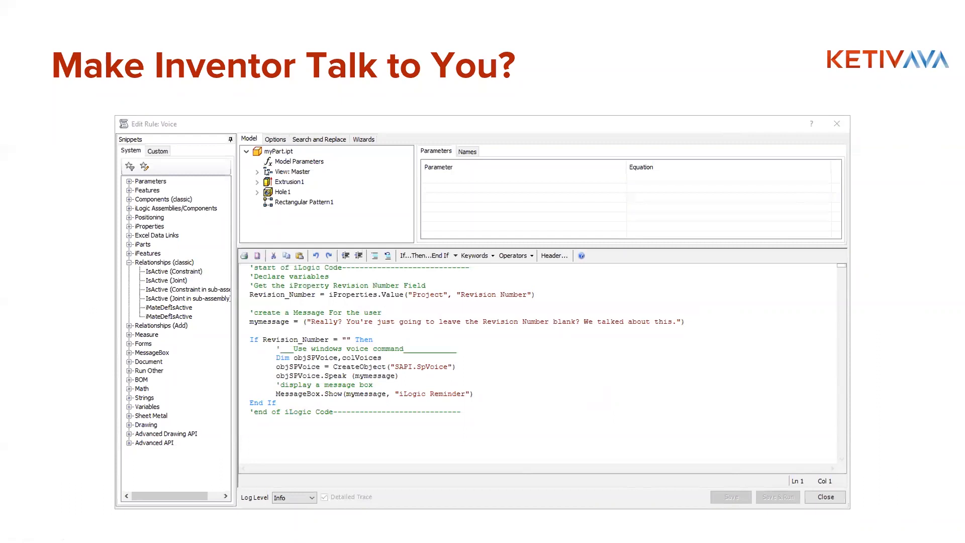
Step: Switch to Inventor, run the Voice iLogic rule in myPart.ipt and dismiss its dialog
key("alt+Tab")
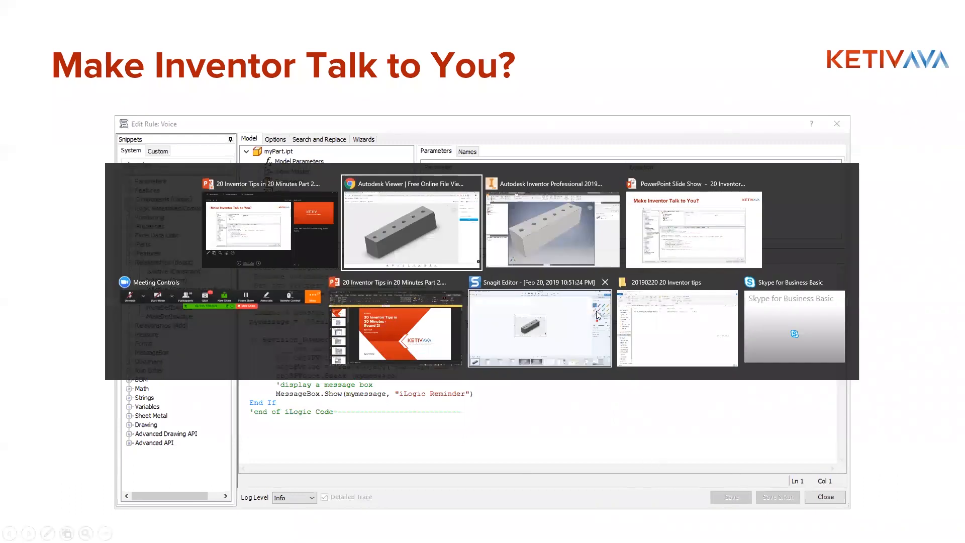
key("alt+Tab")
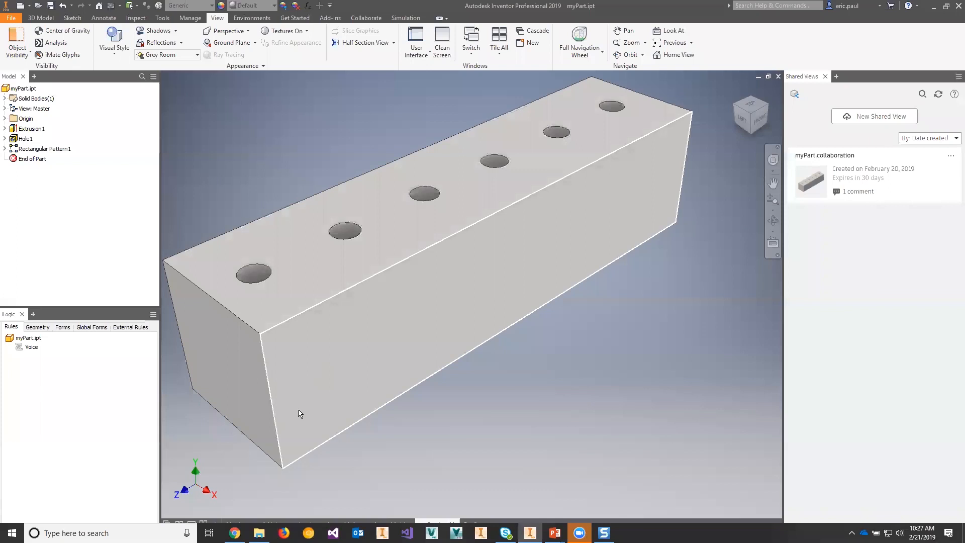
right_click(26, 345)
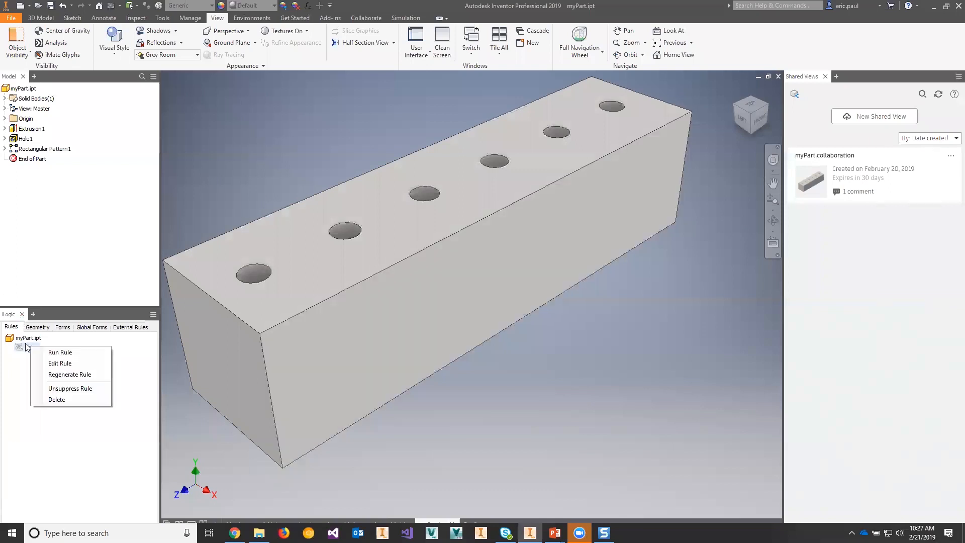
left_click(79, 353)
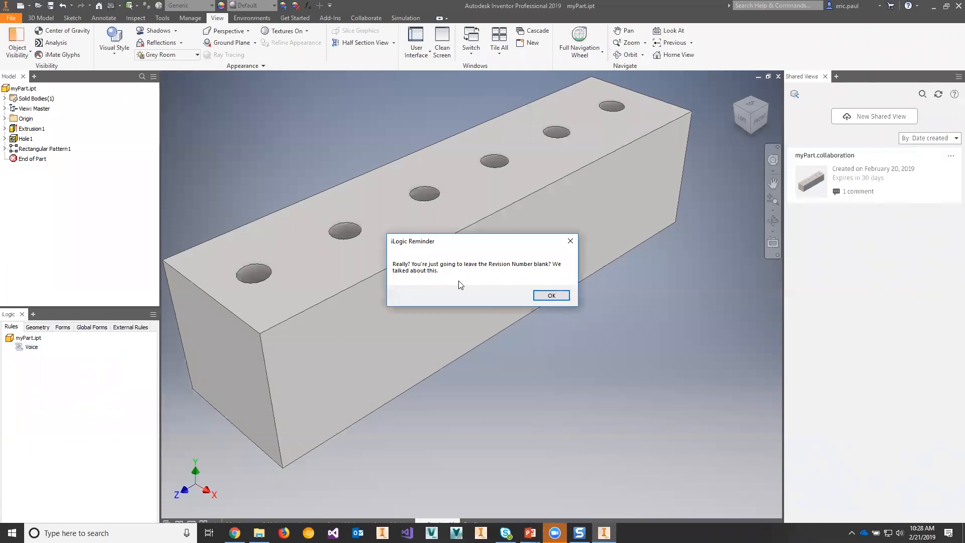
left_click(545, 297)
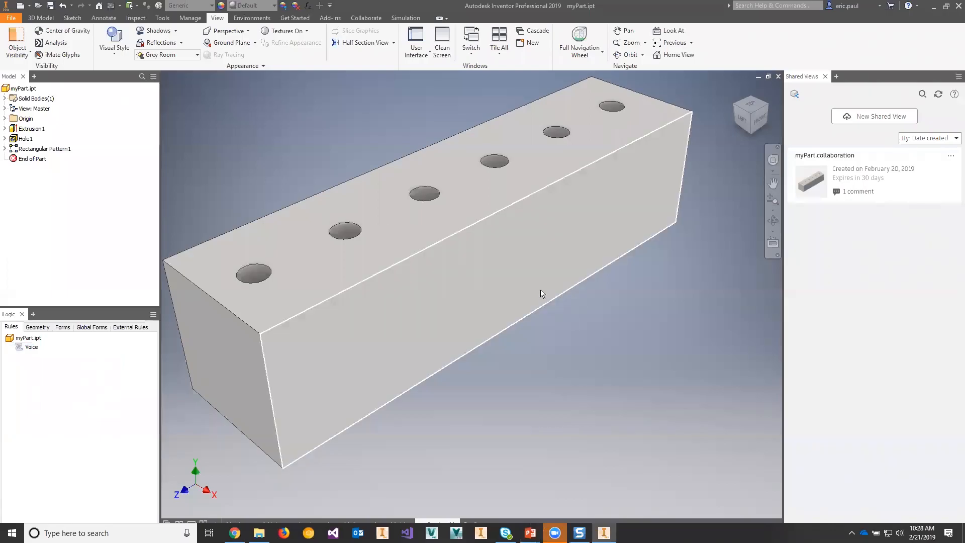